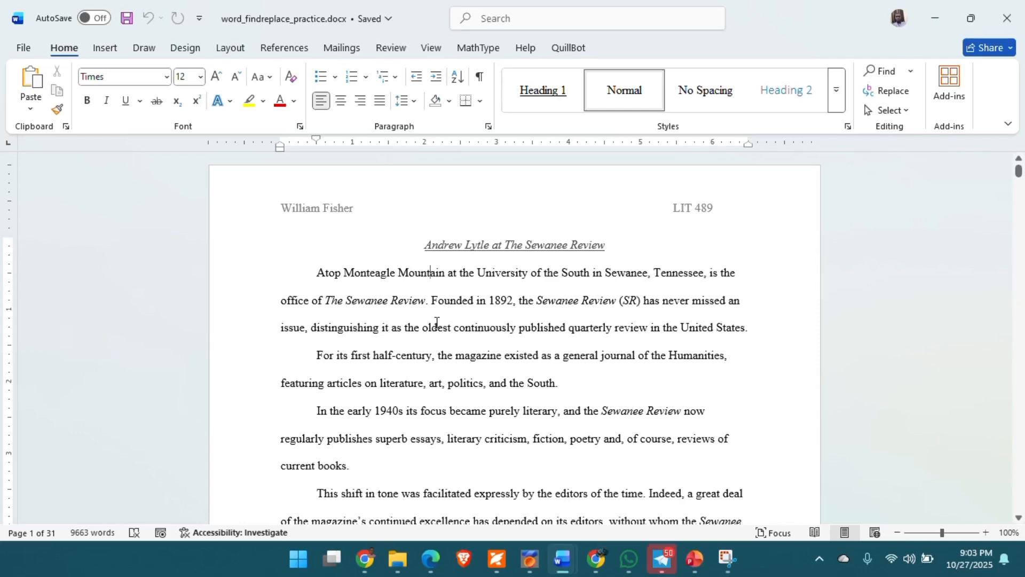
- Skim the opening pages of the practice document, view the presentation's title slide in PowerPoint, and return to the Word document
{"action": "scroll", "coordinate": [435, 331], "scroll_direction": "down", "scroll_amount": 10}
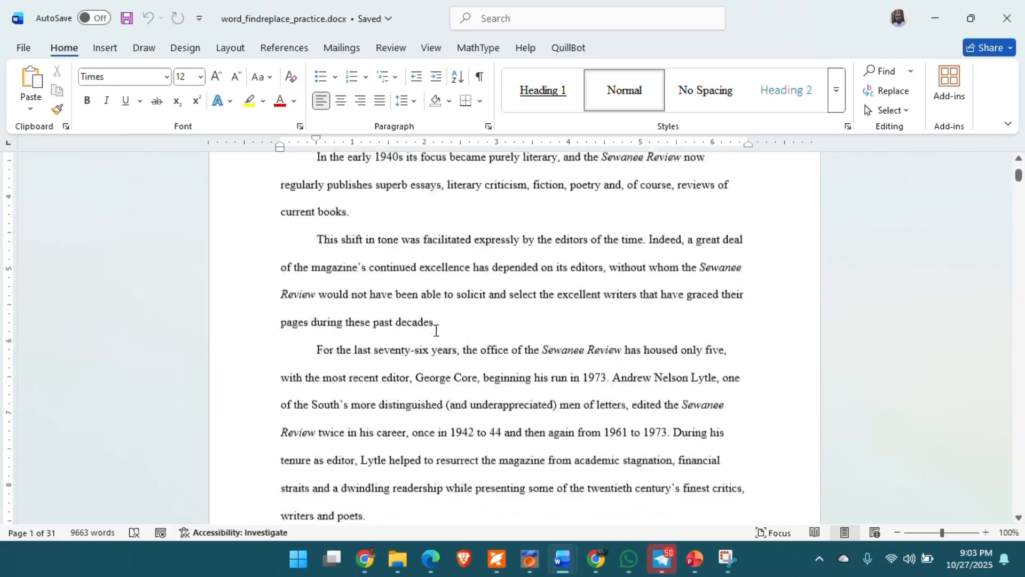
{"action": "scroll", "coordinate": [436, 331], "scroll_direction": "down", "scroll_amount": 5}
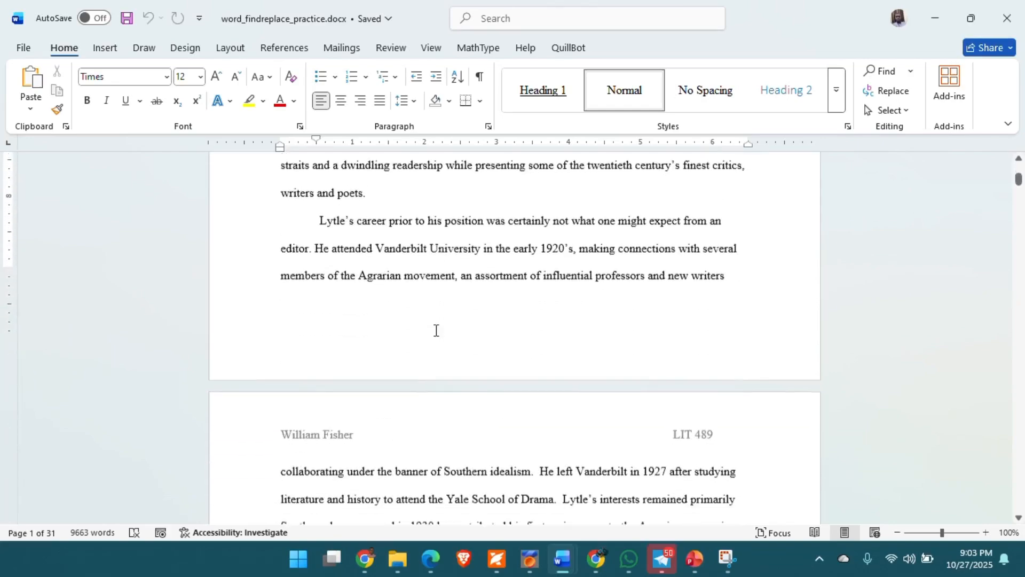
{"action": "scroll", "coordinate": [436, 330], "scroll_direction": "down", "scroll_amount": 10}
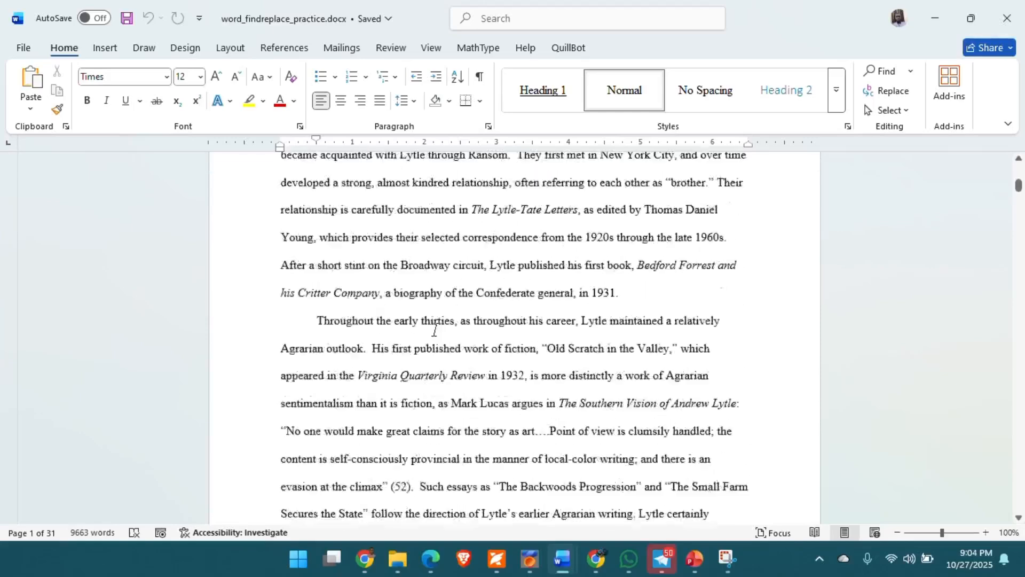
{"action": "scroll", "coordinate": [436, 331], "scroll_direction": "down", "scroll_amount": 6}
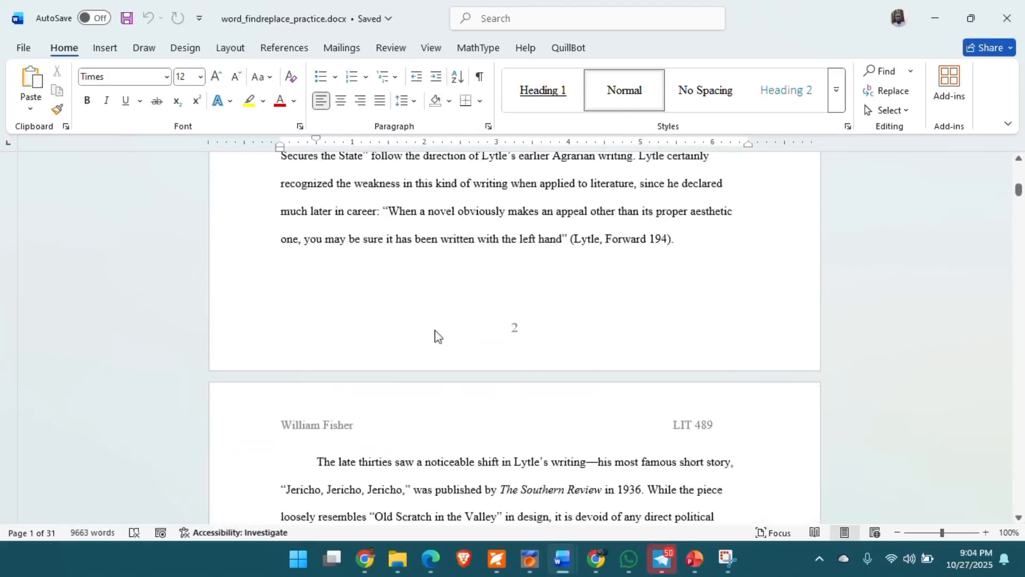
{"action": "scroll", "coordinate": [436, 331], "scroll_direction": "up", "scroll_amount": 20}
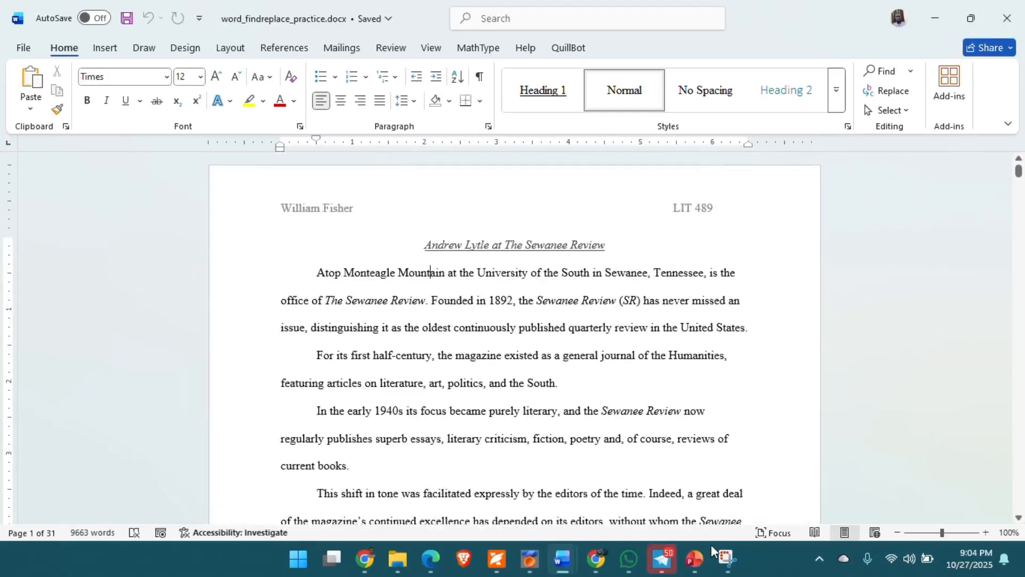
{"action": "mouse_move", "coordinate": [694, 558]}
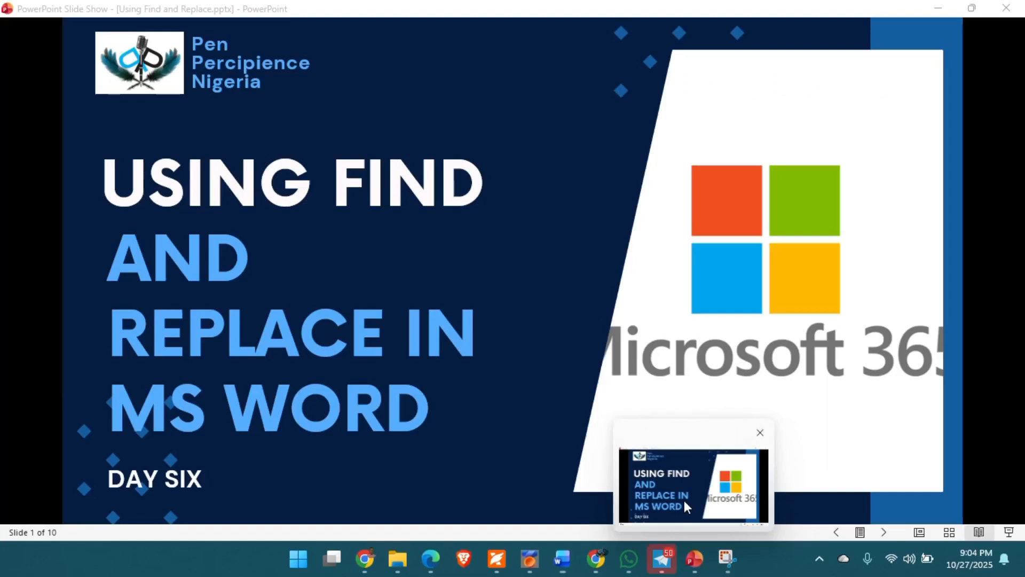
{"action": "left_click", "coordinate": [684, 499]}
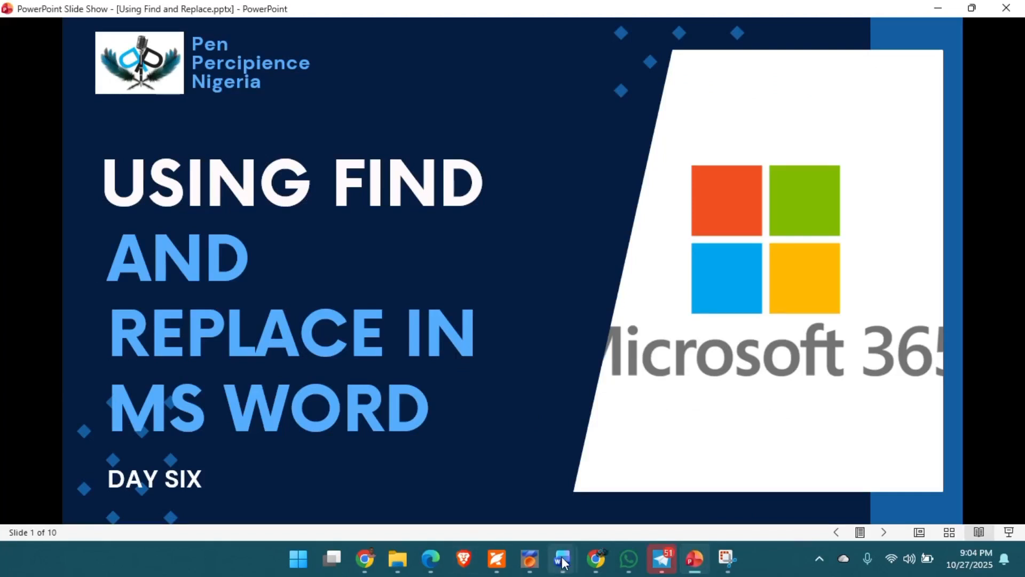
{"action": "mouse_move", "coordinate": [562, 558]}
{"action": "left_click", "coordinate": [712, 477]}
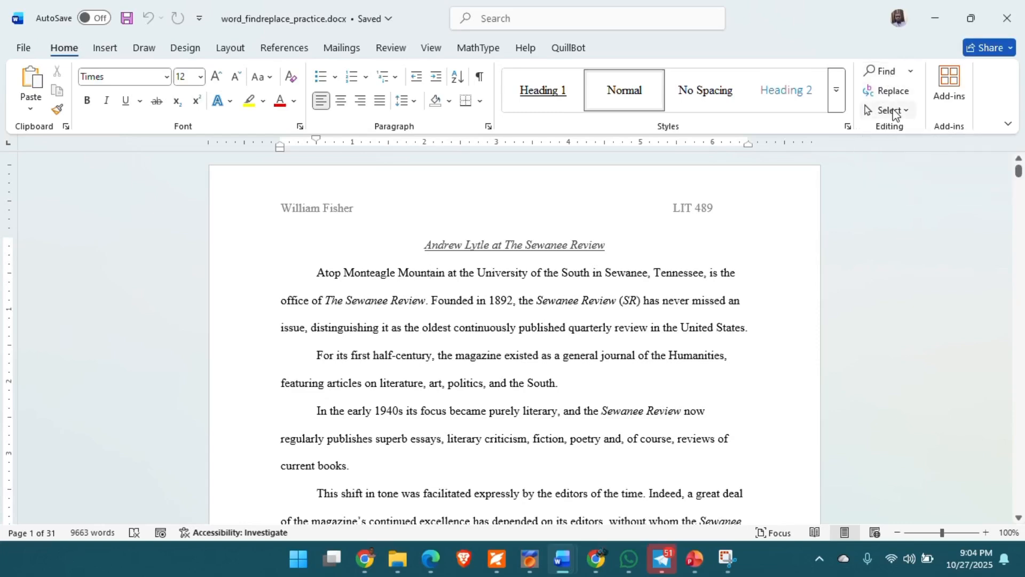
- Open the document search, clear the existing search term, and search for "the"
{"action": "left_click", "coordinate": [884, 71]}
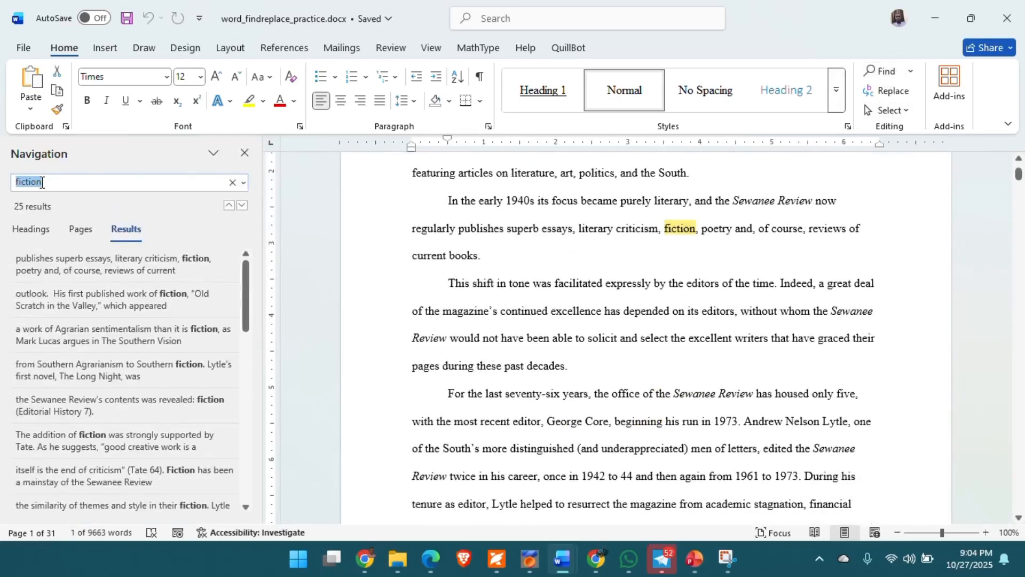
{"action": "left_click", "coordinate": [233, 183]}
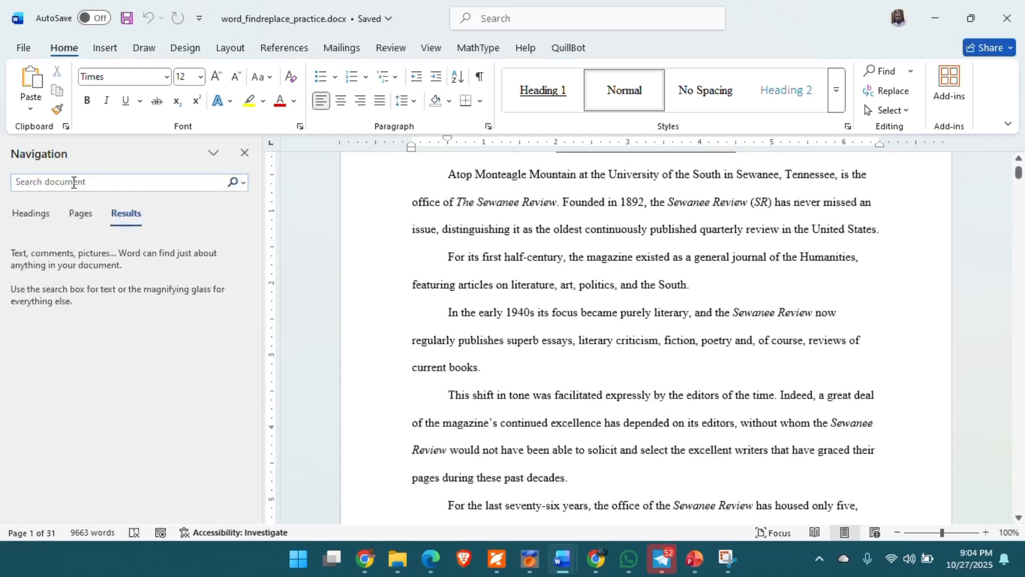
{"action": "left_click", "coordinate": [57, 181]}
{"action": "type", "text": "the"}
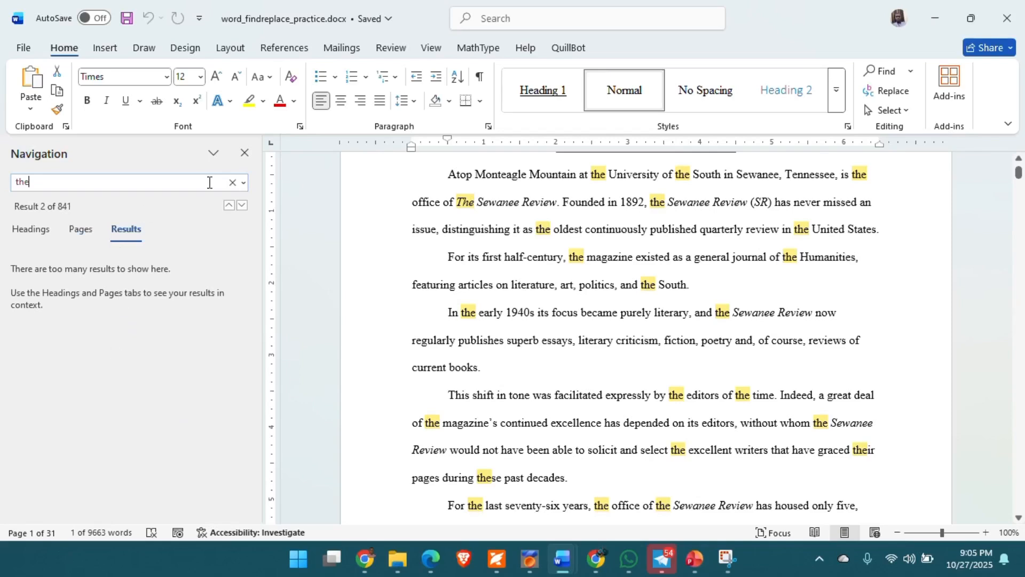
- Clear the current search and search the document for "fiction"
{"action": "left_click", "coordinate": [242, 182]}
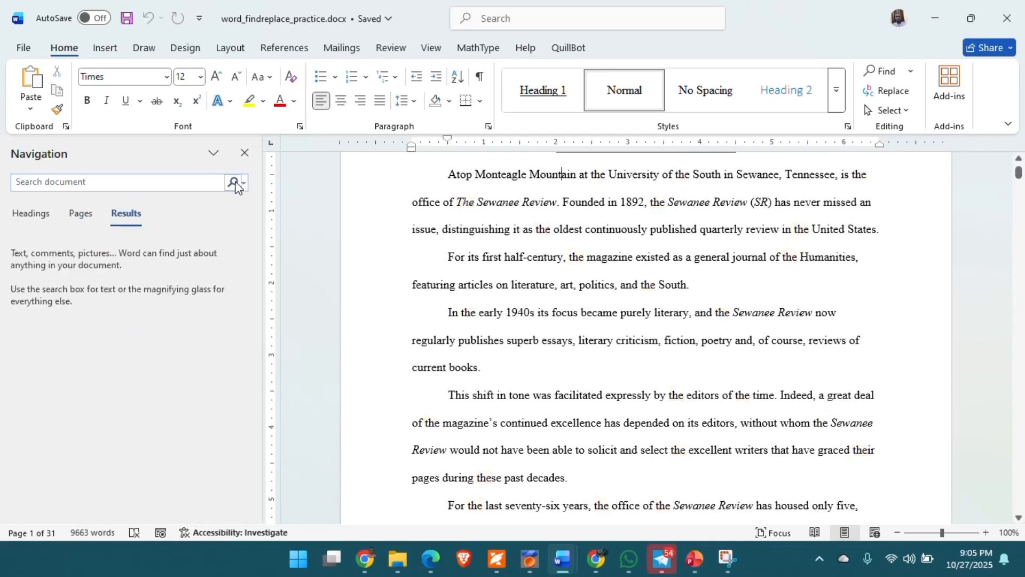
{"action": "type", "text": "iction"}
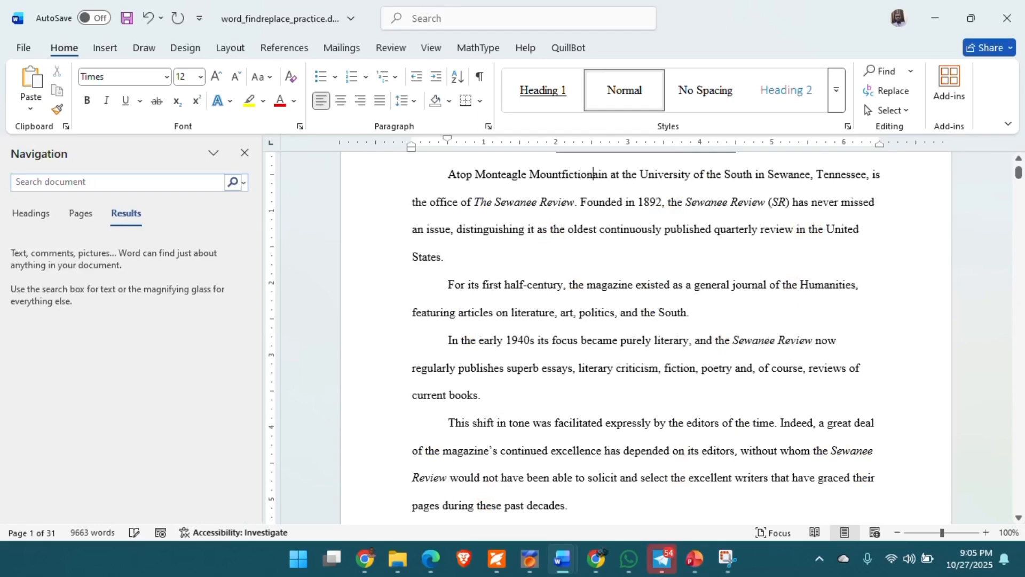
{"action": "left_click", "coordinate": [134, 183]}
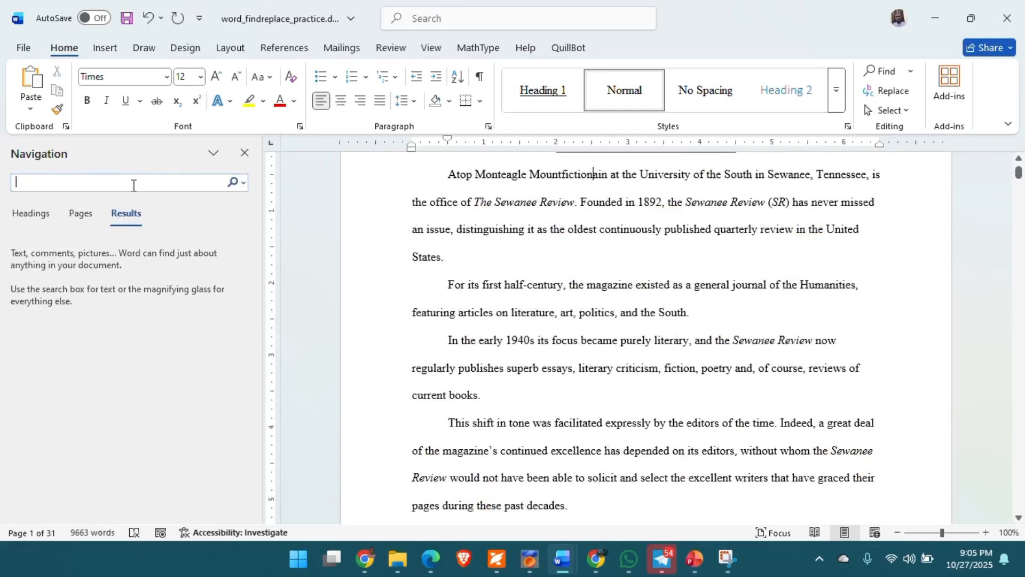
{"action": "type", "text": "fiction"}
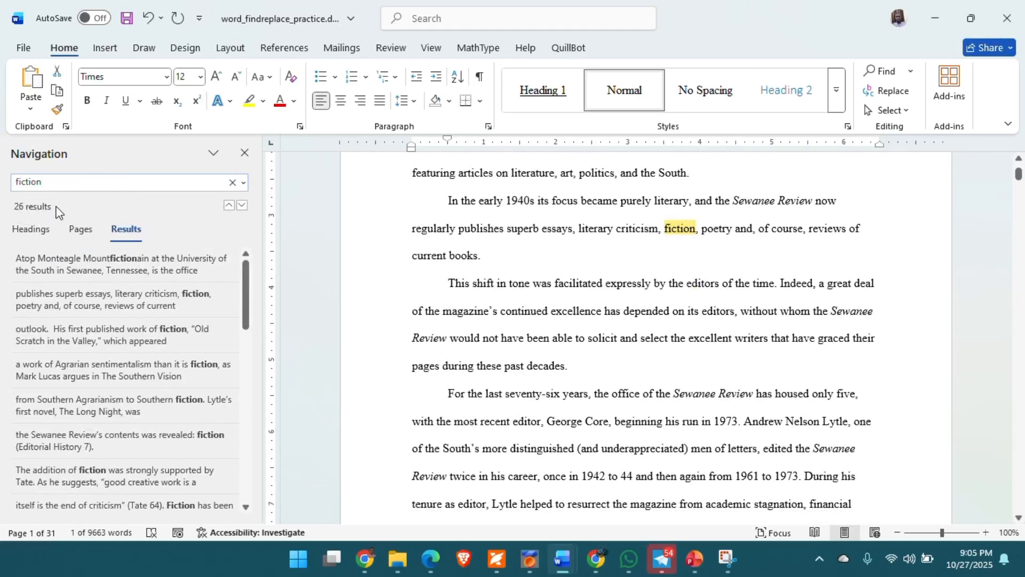
- Browse the "fiction" search results, go to the match in "his greatest contribution to the art of fiction", and close the search
{"action": "scroll", "coordinate": [69, 347], "scroll_direction": "down", "scroll_amount": 10}
{"action": "scroll", "coordinate": [70, 351], "scroll_direction": "down", "scroll_amount": 5}
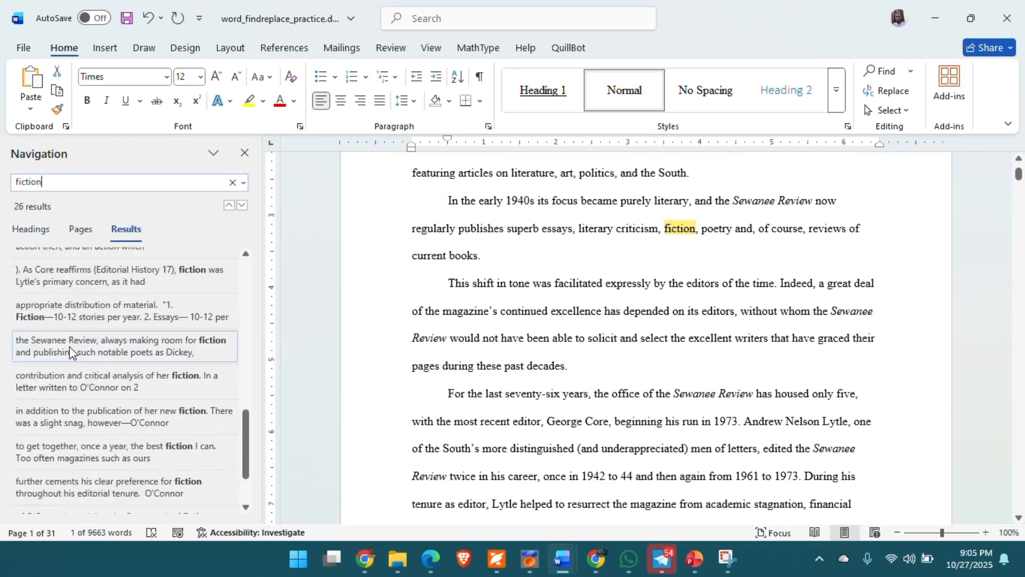
{"action": "scroll", "coordinate": [69, 350], "scroll_direction": "up", "scroll_amount": 15}
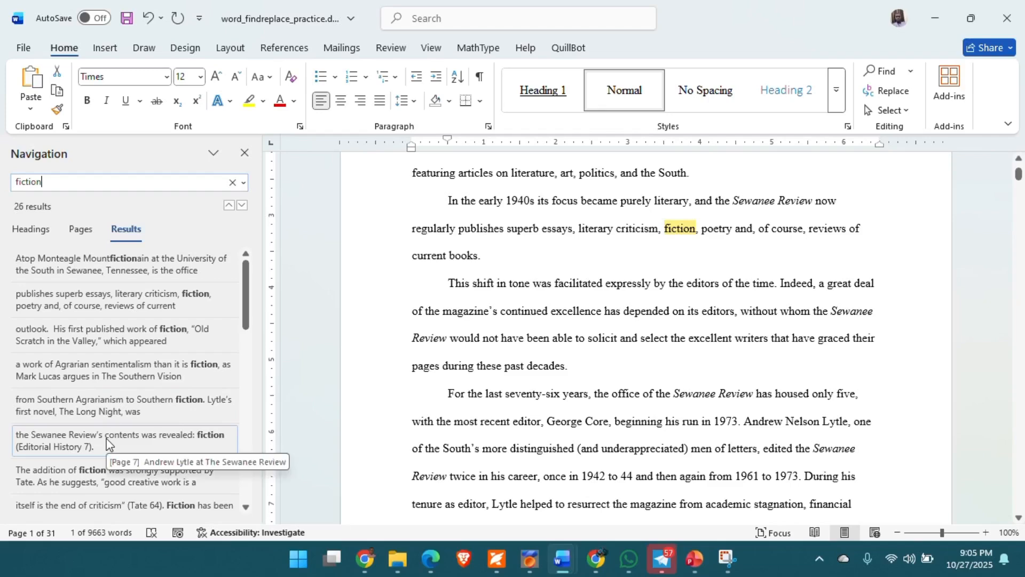
{"action": "scroll", "coordinate": [109, 443], "scroll_direction": "down", "scroll_amount": 5}
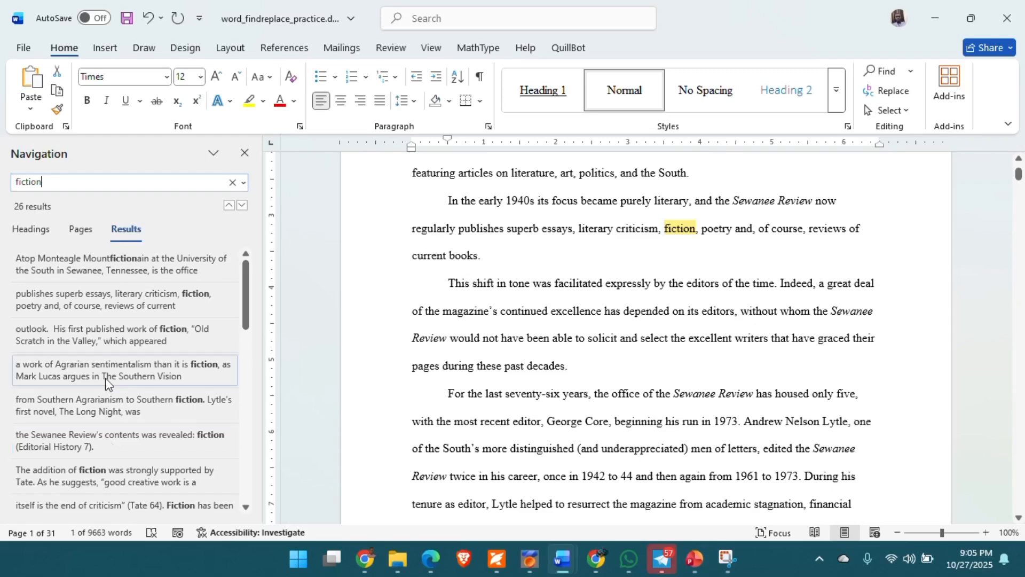
{"action": "scroll", "coordinate": [106, 382], "scroll_direction": "down", "scroll_amount": 5}
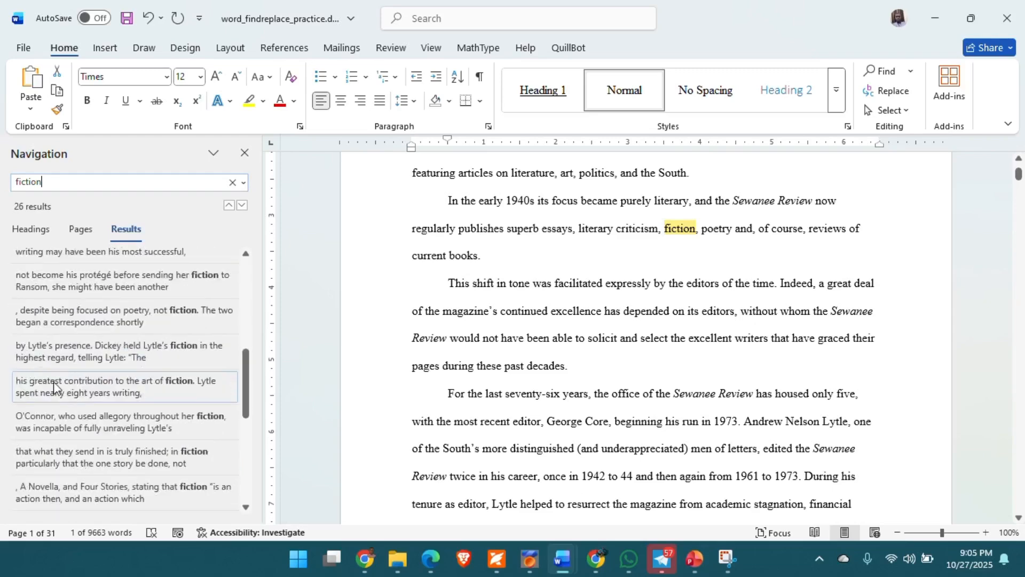
{"action": "left_click", "coordinate": [103, 393]}
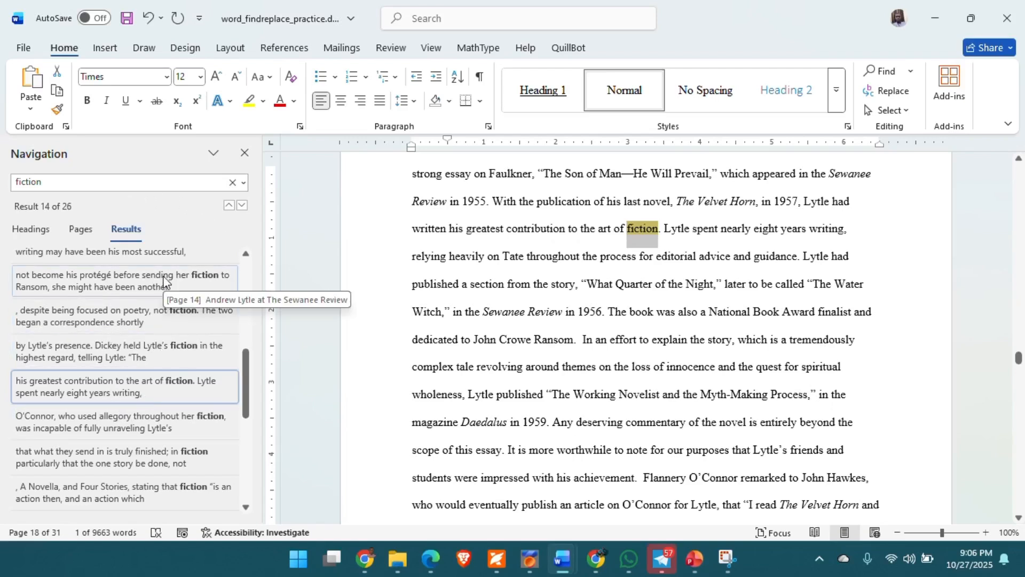
{"action": "left_click", "coordinate": [245, 154]}
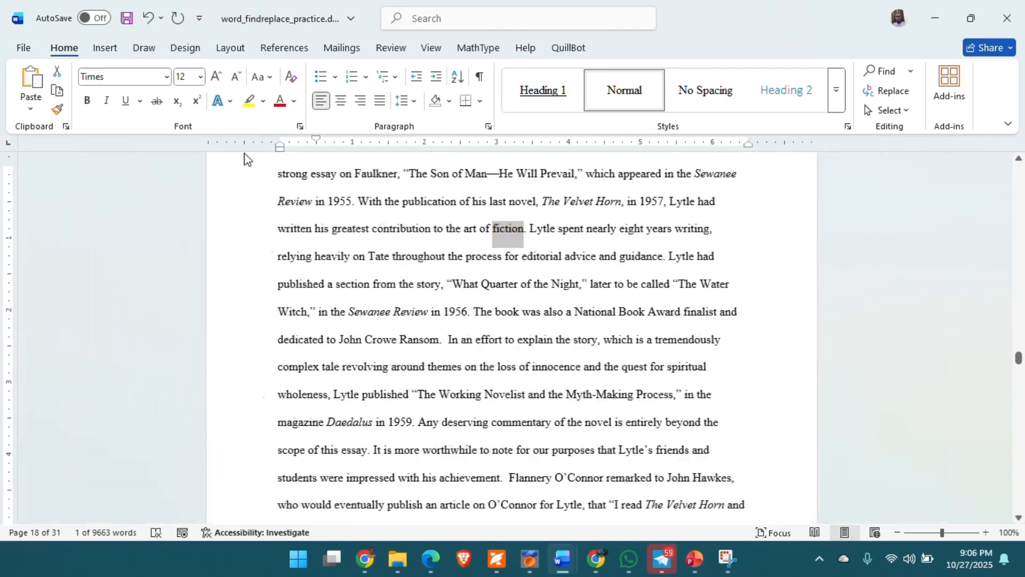
- Reopen the document search for "fiction" from within the text and close it again
{"action": "left_click", "coordinate": [610, 309]}
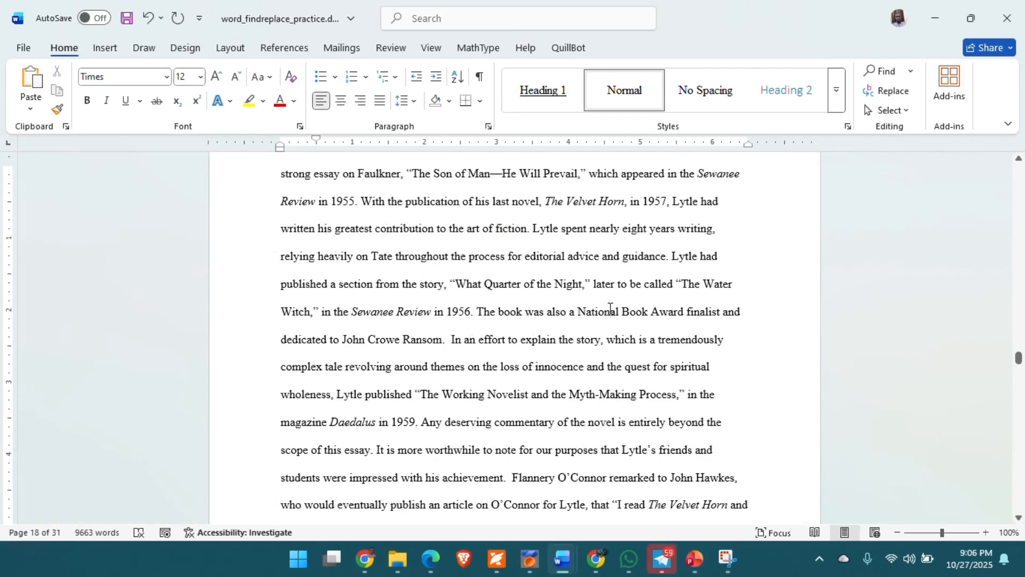
{"action": "key", "text": "ctrl+f"}
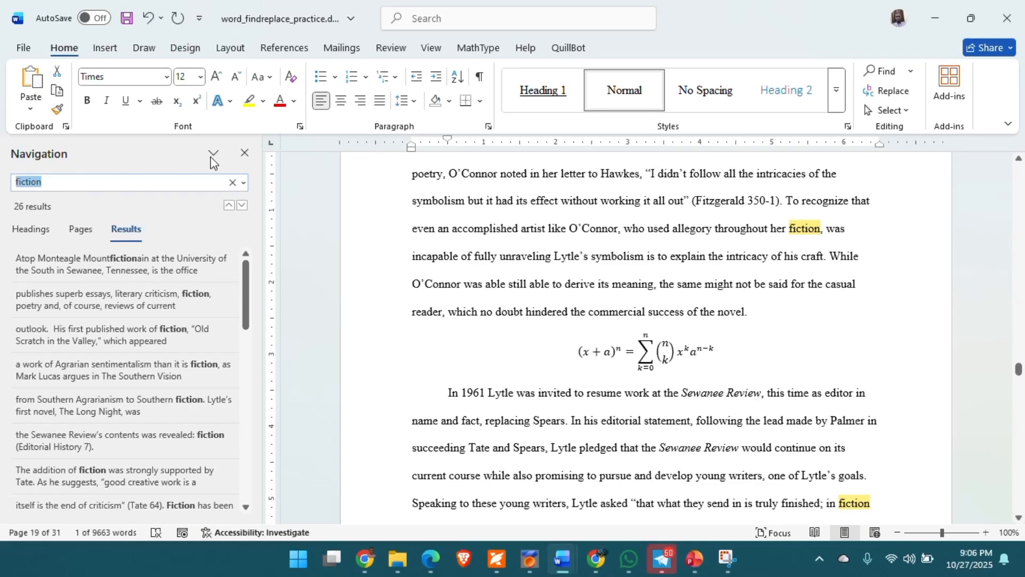
{"action": "left_click", "coordinate": [245, 153]}
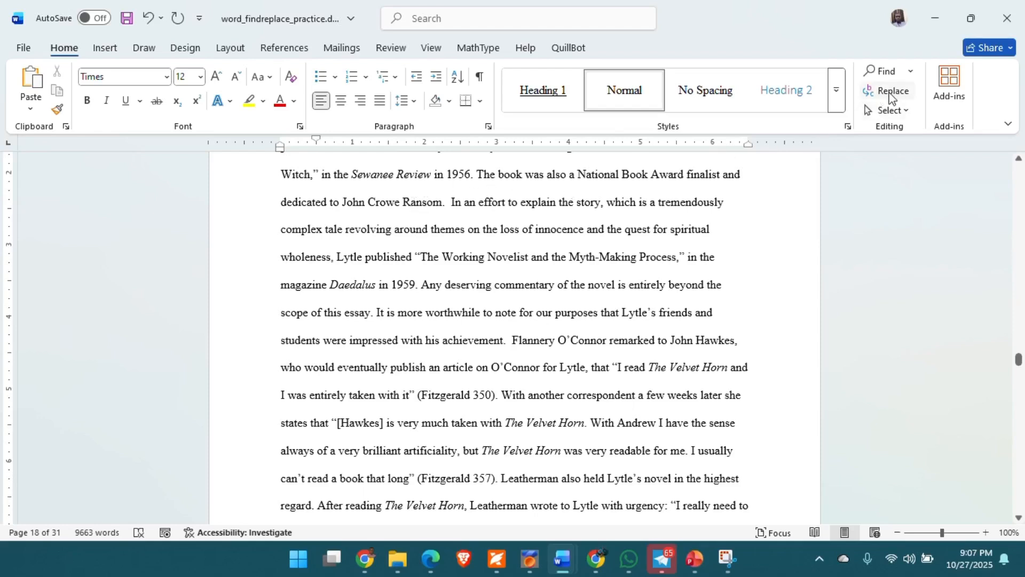
- Replace the single occurrence of "fiction" in "who used allegory throughout her fiction" with "Real life" and check the changed text
{"action": "left_click", "coordinate": [889, 95]}
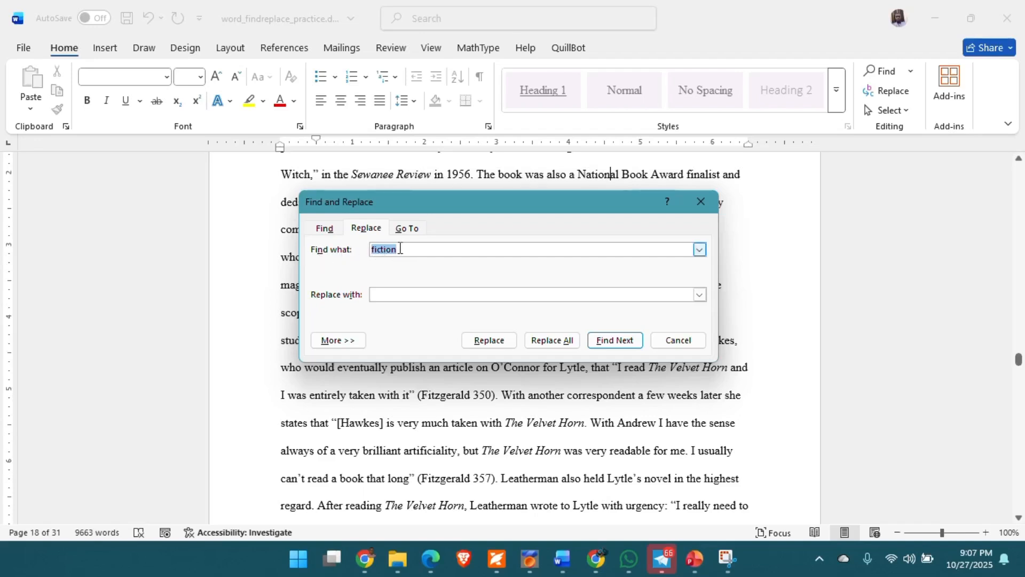
{"action": "left_click", "coordinate": [404, 293]}
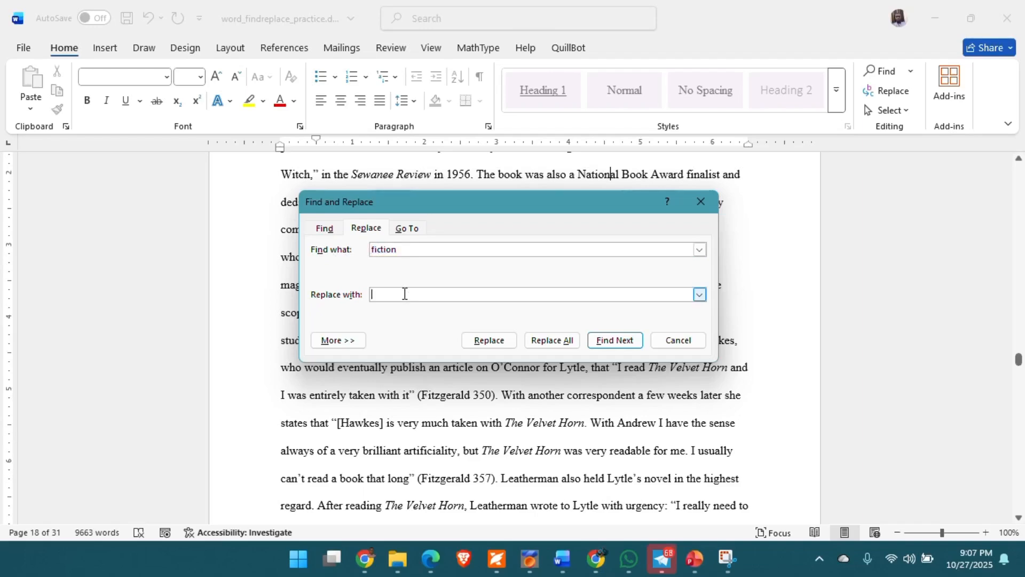
{"action": "type", "text": "Real life"}
{"action": "left_click", "coordinate": [490, 342]}
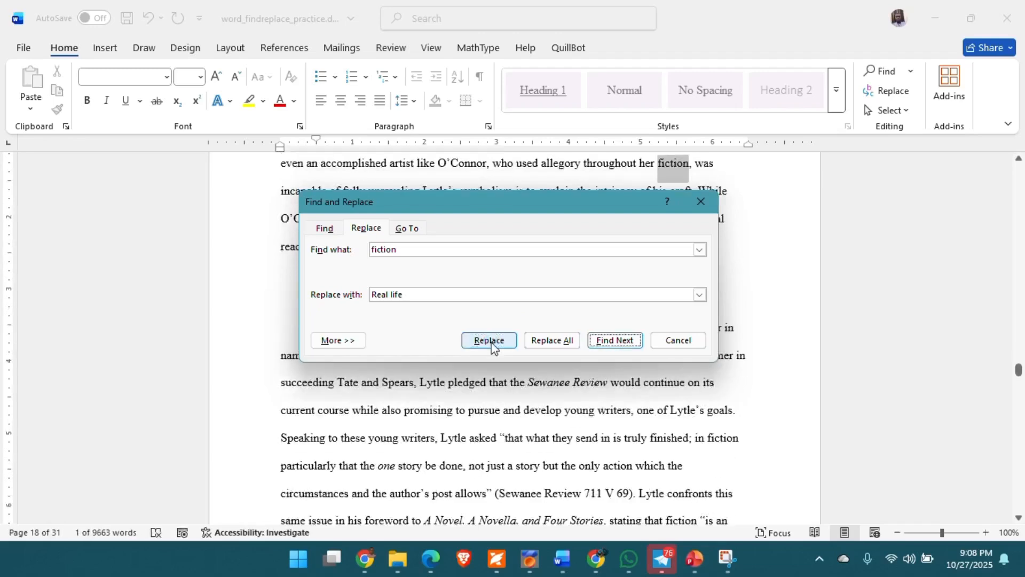
{"action": "left_click_drag", "start_coordinate": [618, 202], "coordinate": [596, 285]}
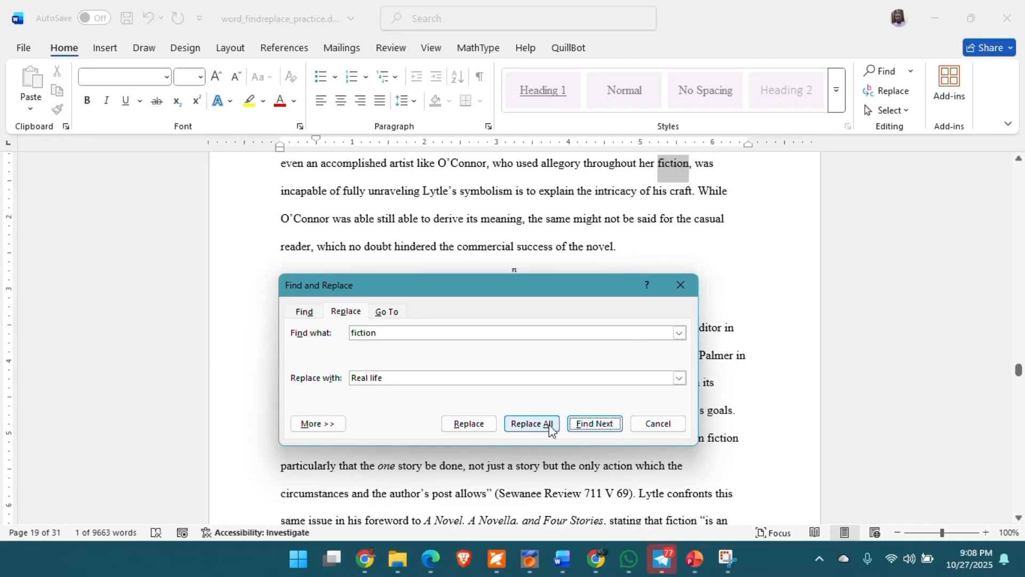
{"action": "left_click", "coordinate": [467, 424]}
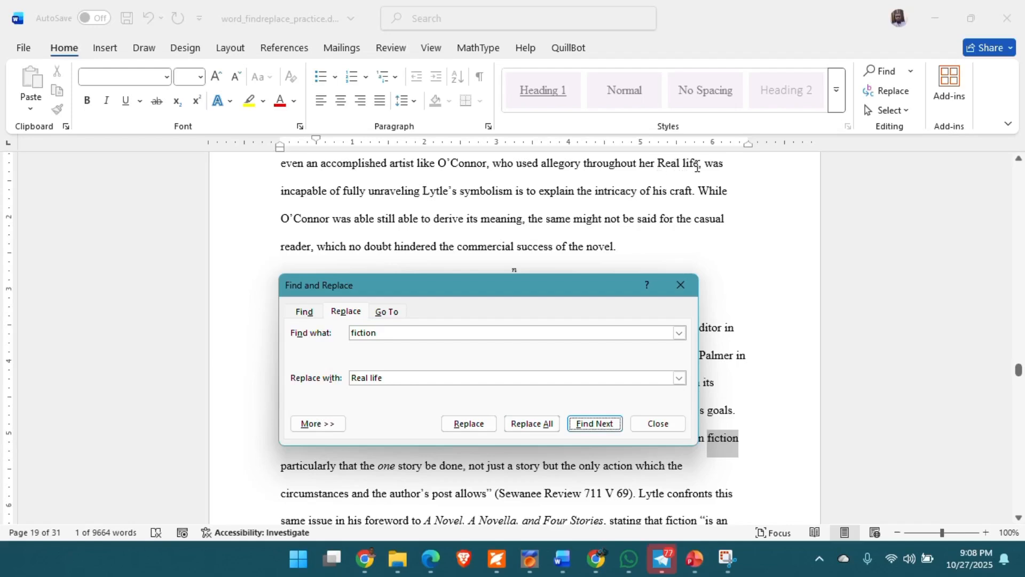
{"action": "left_click", "coordinate": [662, 165]}
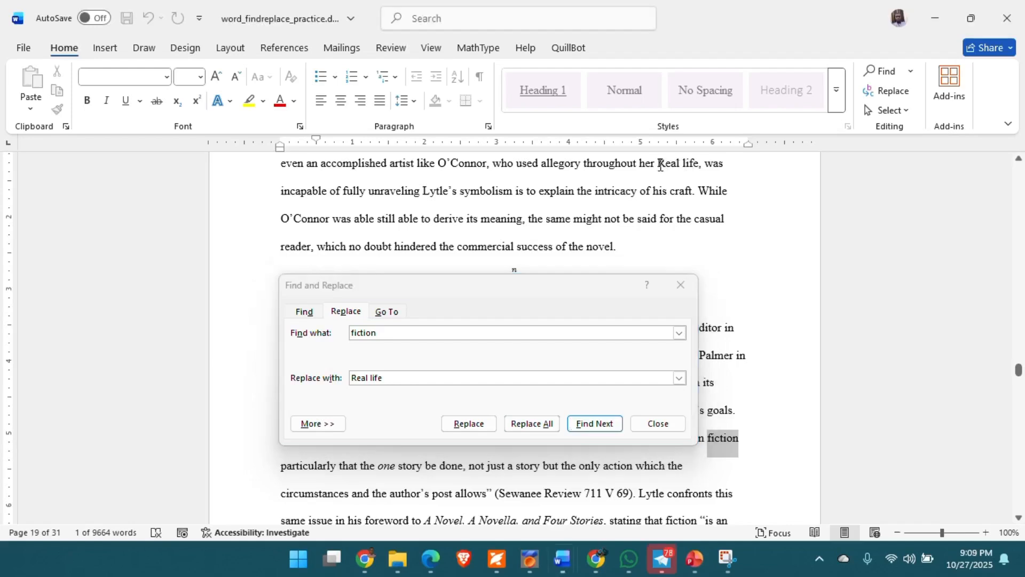
{"action": "left_click_drag", "start_coordinate": [700, 166], "coordinate": [662, 162]}
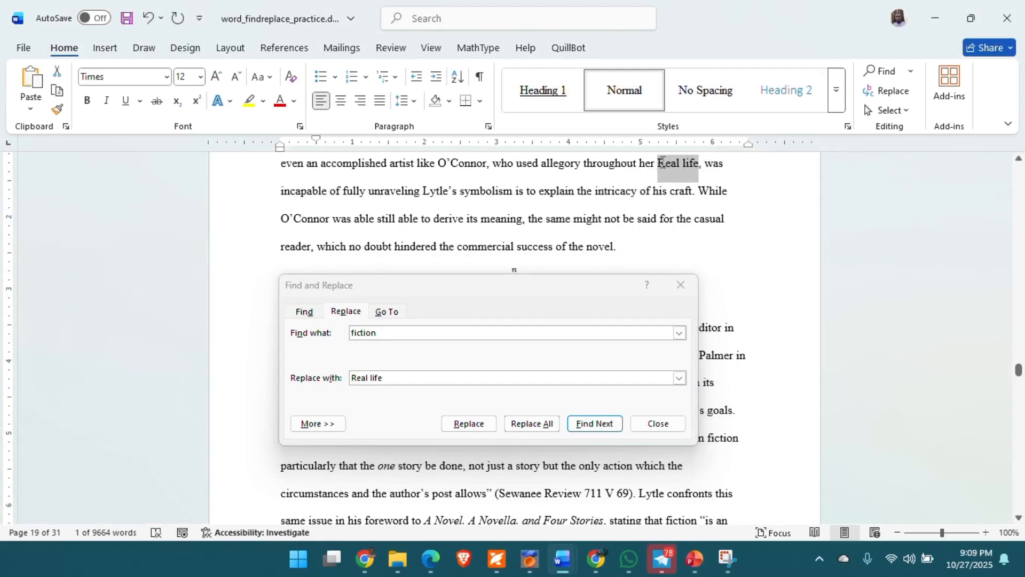
{"action": "left_click", "coordinate": [612, 193]}
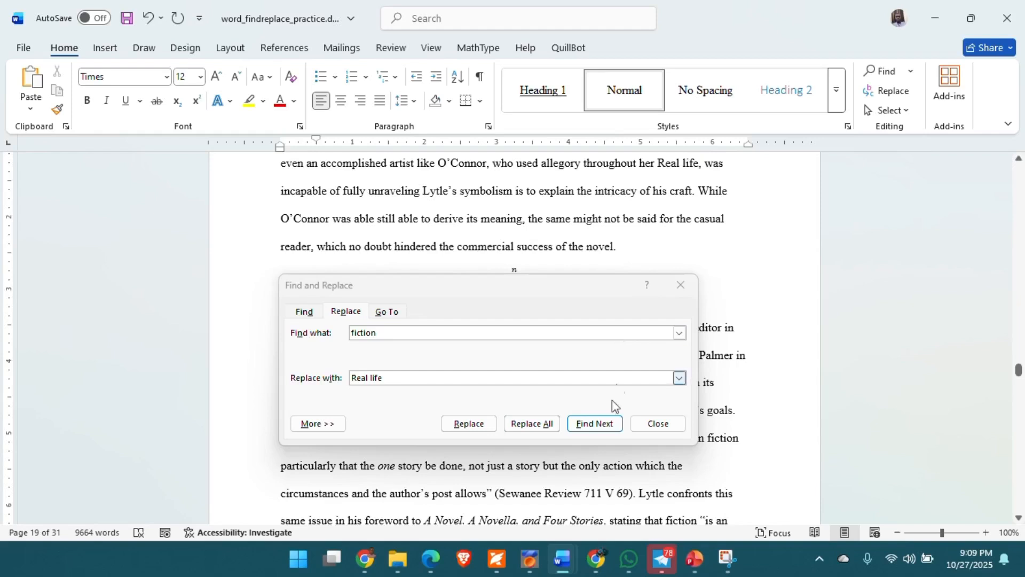
- Find the next "fiction", in "what they send in is truly finished; in fiction", and replace it with "Real life"
{"action": "left_click", "coordinate": [595, 427]}
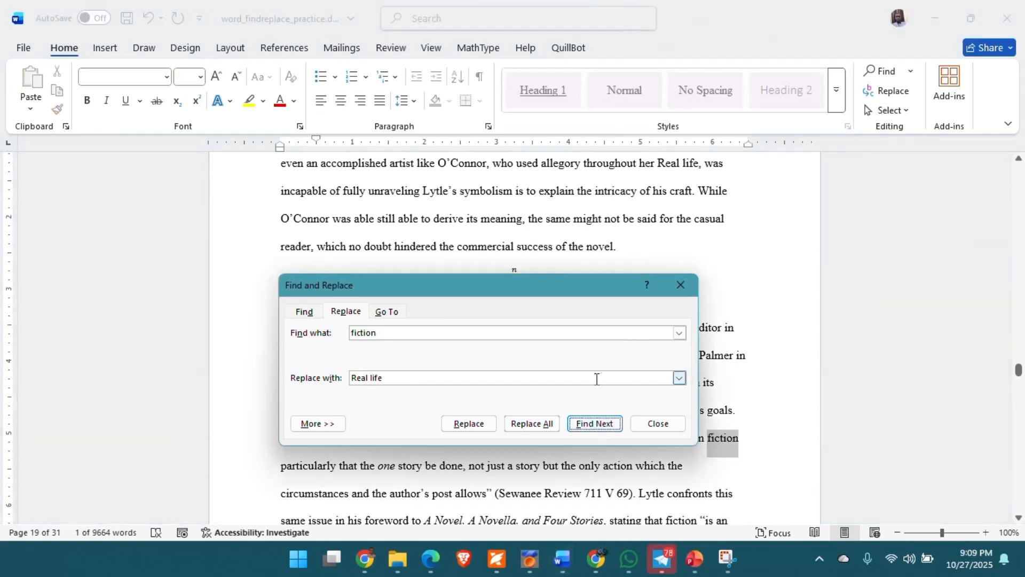
{"action": "left_click_drag", "start_coordinate": [566, 280], "coordinate": [490, 261]}
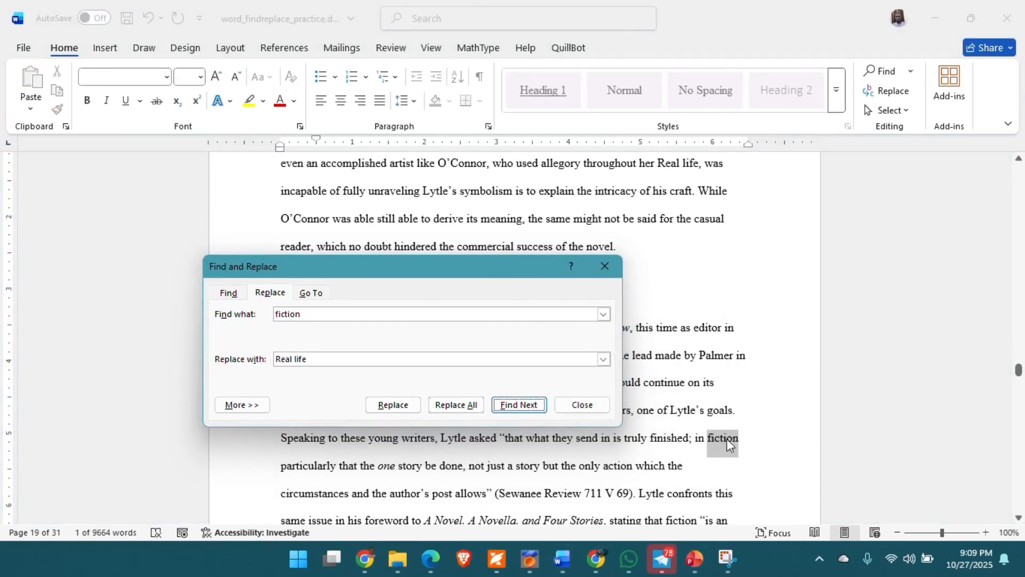
{"action": "left_click", "coordinate": [393, 404]}
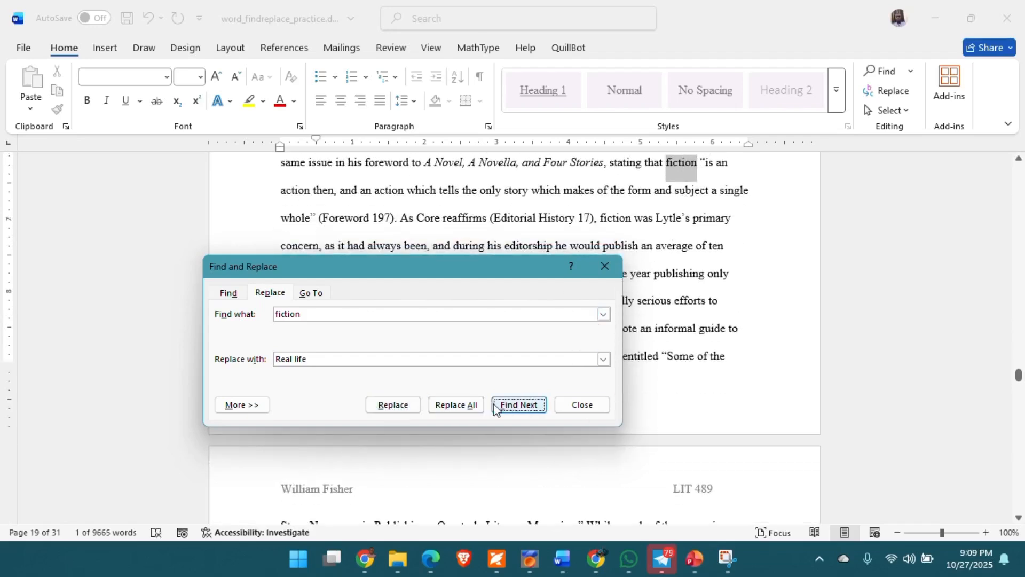
- Replace all remaining occurrences of "fiction" with "Real life" throughout the document and return to the text
{"action": "left_click", "coordinate": [456, 405]}
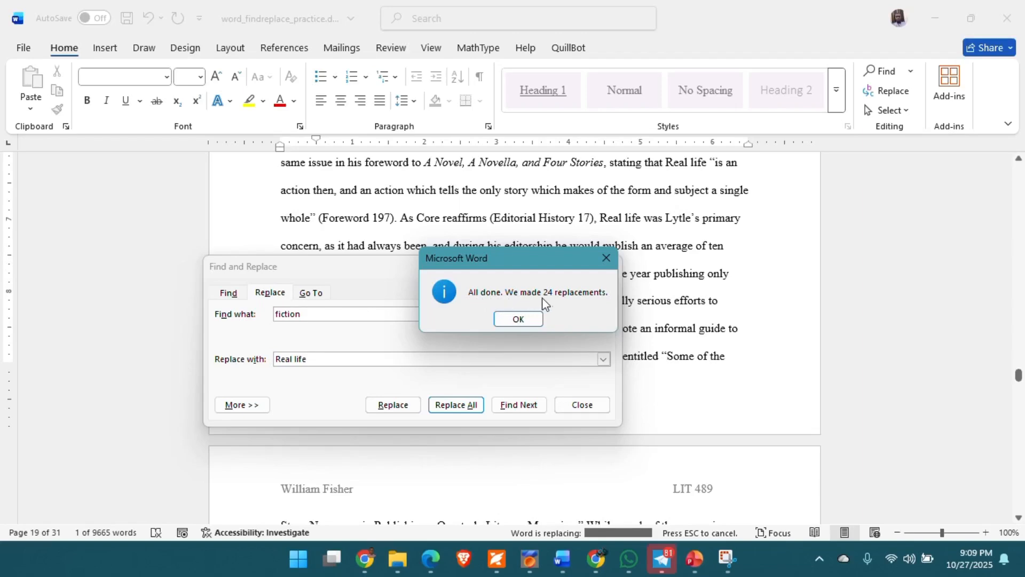
{"action": "left_click", "coordinate": [525, 318]}
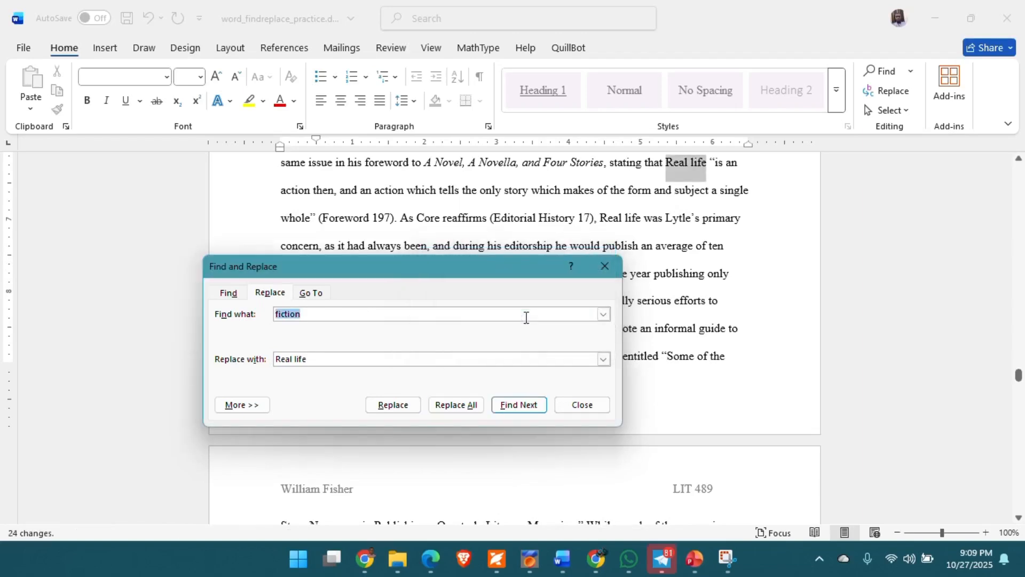
{"action": "left_click", "coordinate": [607, 270]}
{"action": "left_click", "coordinate": [666, 233]}
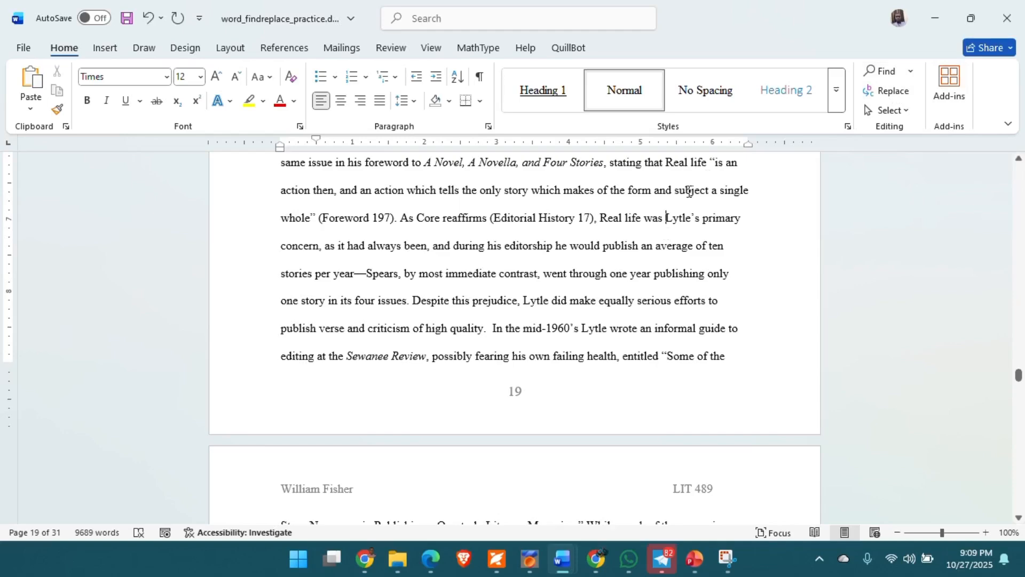
- Replace every "Real life" in the document with "fiction" in a single operation
{"action": "key", "text": "ctrl+h"}
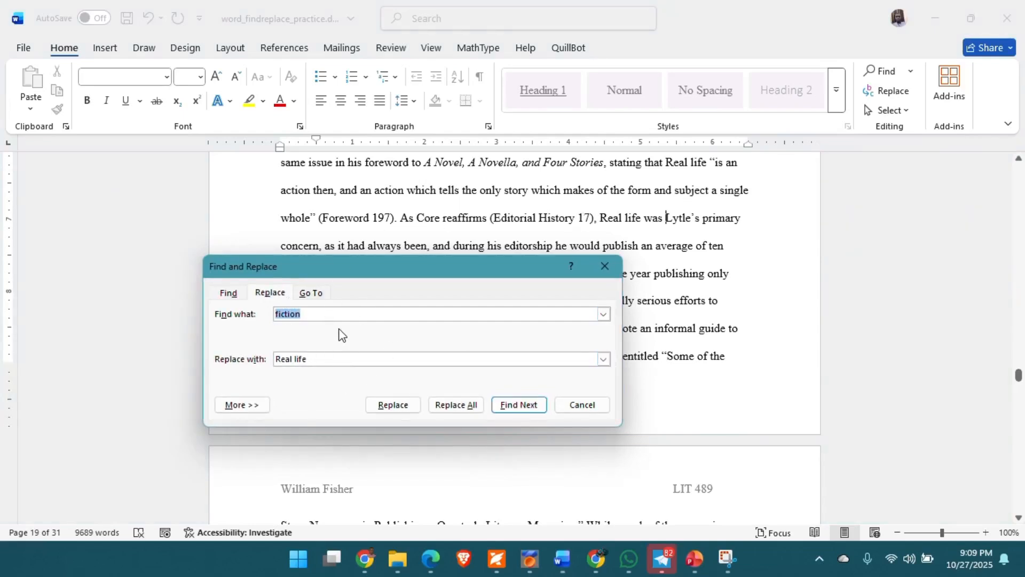
{"action": "left_click", "coordinate": [322, 315]}
{"action": "key", "text": "BackSpace"}
{"action": "key", "text": "BackSpace"}
{"action": "key", "text": "BackSpace"}
{"action": "key", "text": "BackSpace"}
{"action": "key", "text": "BackSpace"}
{"action": "key", "text": "BackSpace"}
{"action": "key", "text": "BackSpace"}
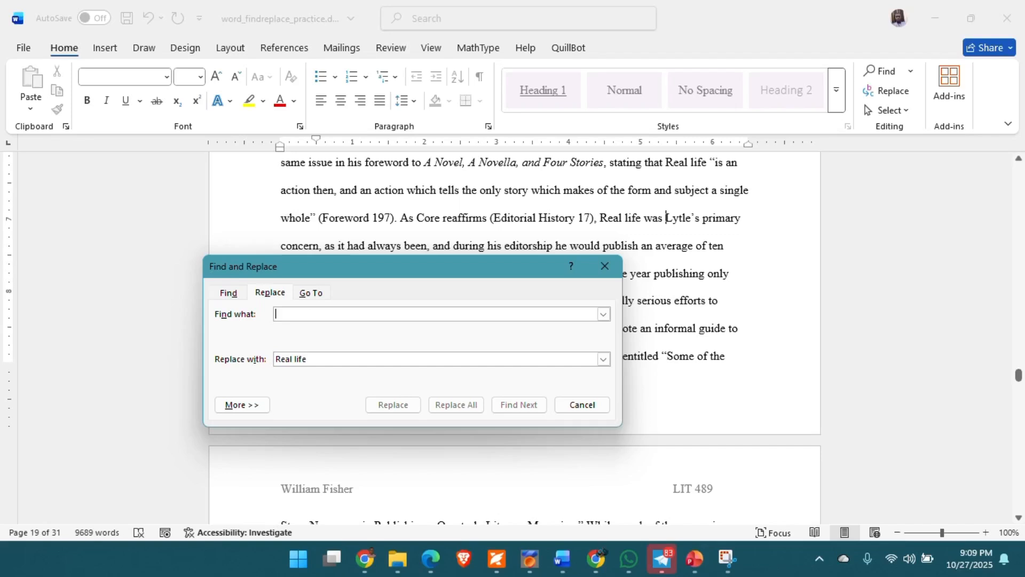
{"action": "type", "text": "Rea"}
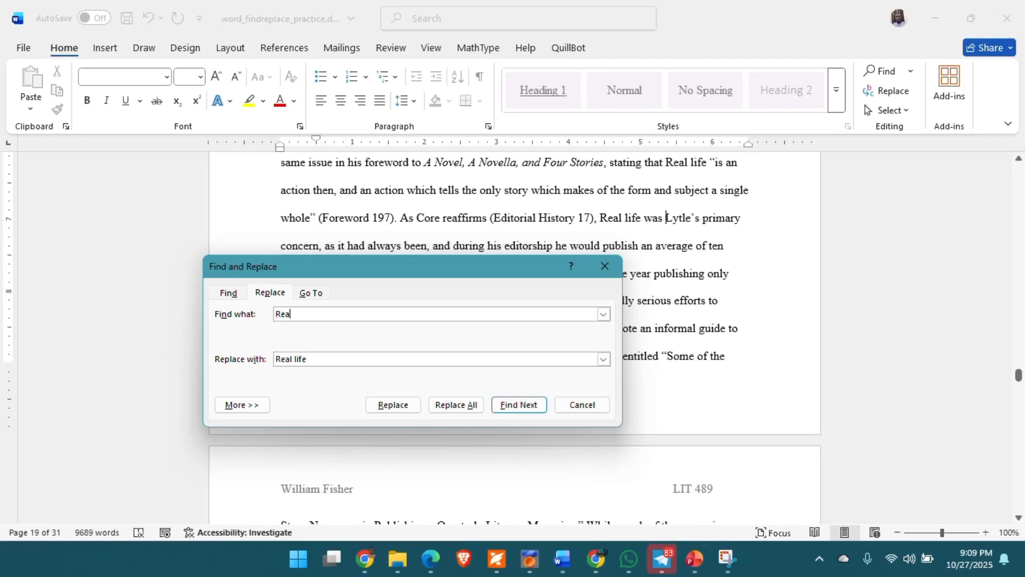
{"action": "type", "text": "l life"}
{"action": "key", "text": "BackSpace"}
{"action": "key", "text": "BackSpace"}
{"action": "key", "text": "BackSpace"}
{"action": "key", "text": "BackSpace"}
{"action": "key", "text": "BackSpace"}
{"action": "key", "text": "BackSpace"}
{"action": "key", "text": "BackSpace"}
{"action": "key", "text": "BackSpace"}
{"action": "key", "text": "BackSpace"}
{"action": "type", "text": "fiction"}
{"action": "left_click", "coordinate": [461, 407]}
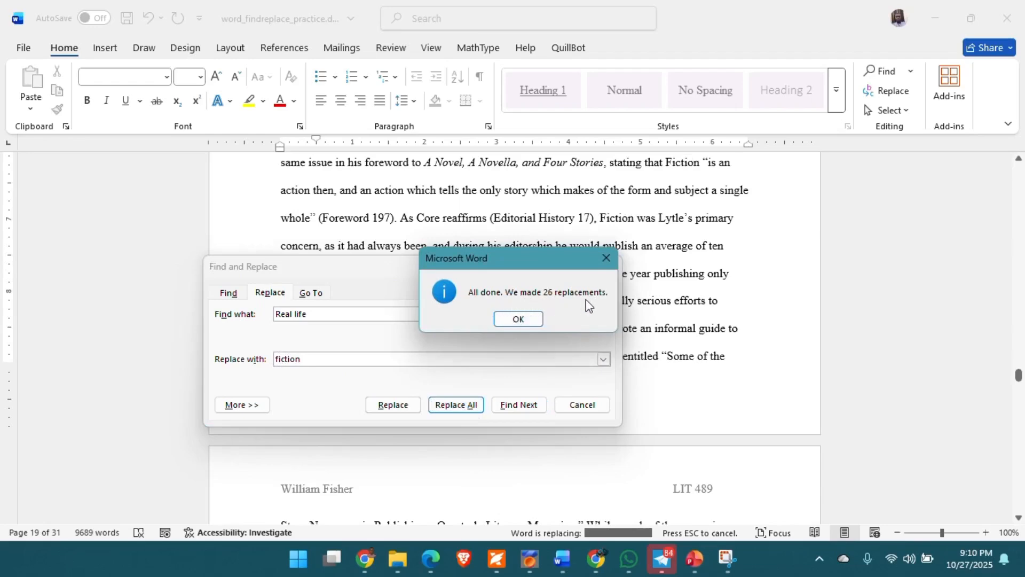
{"action": "left_click", "coordinate": [524, 319]}
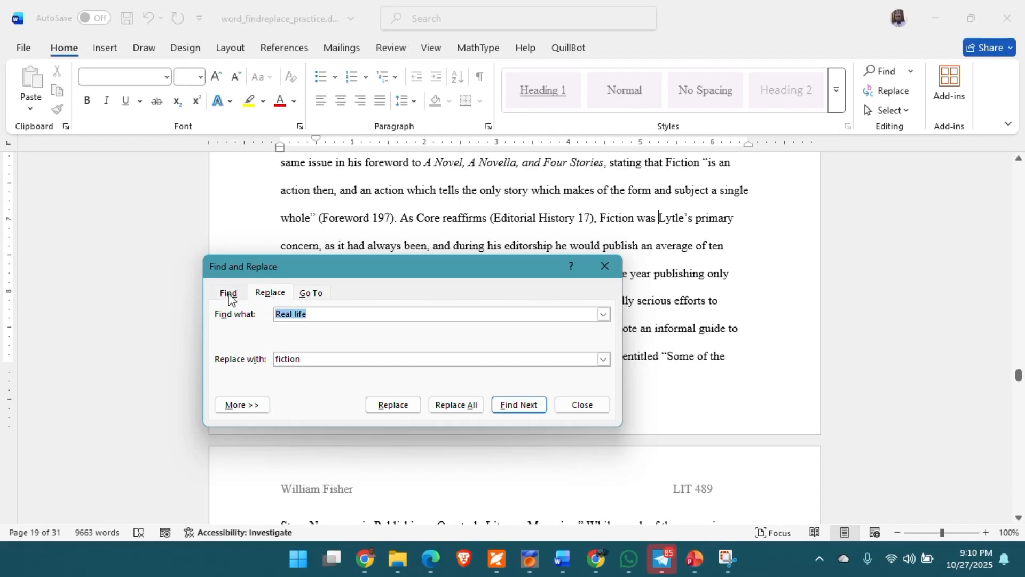
- Look through the Go To targets Section, Line, Bookmark and Comment in Find and Replace
{"action": "left_click", "coordinate": [314, 294]}
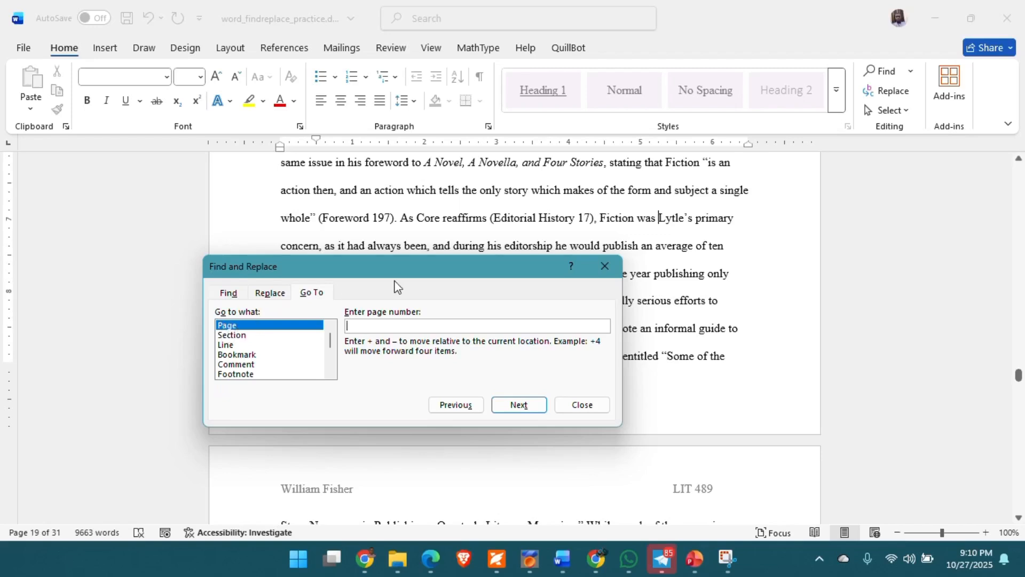
{"action": "left_click", "coordinate": [230, 336]}
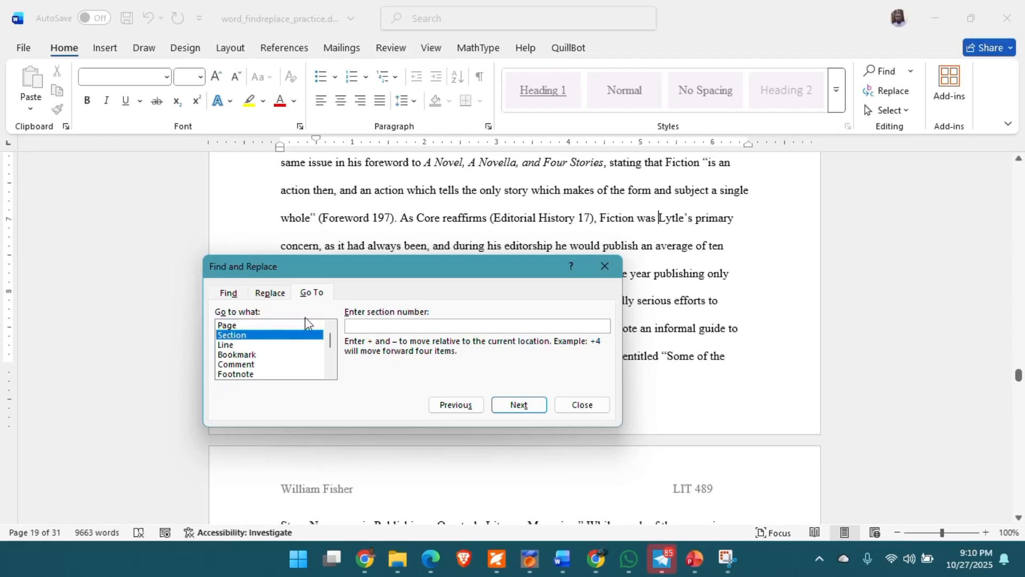
{"action": "left_click", "coordinate": [228, 346]}
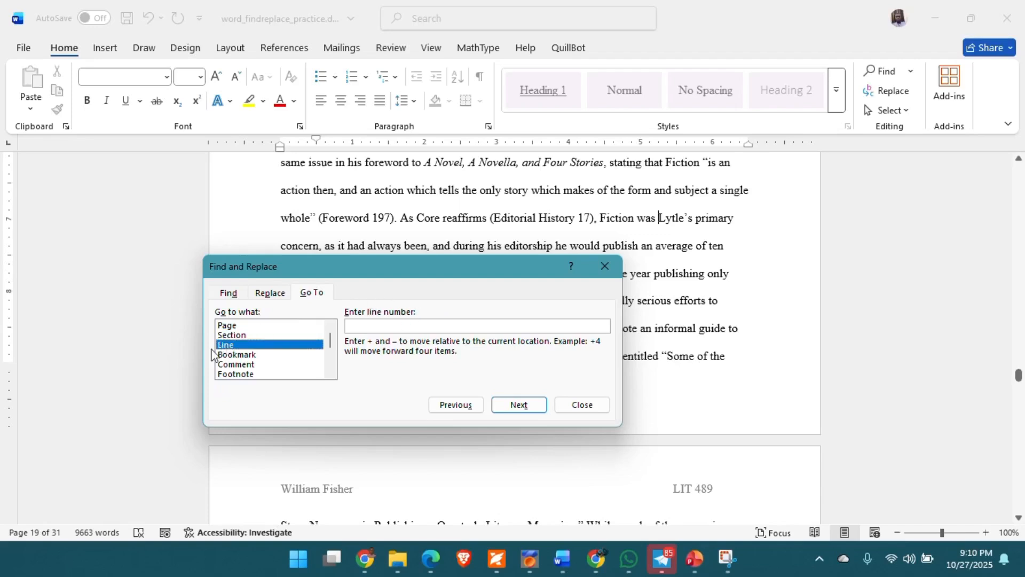
{"action": "left_click", "coordinate": [235, 356]}
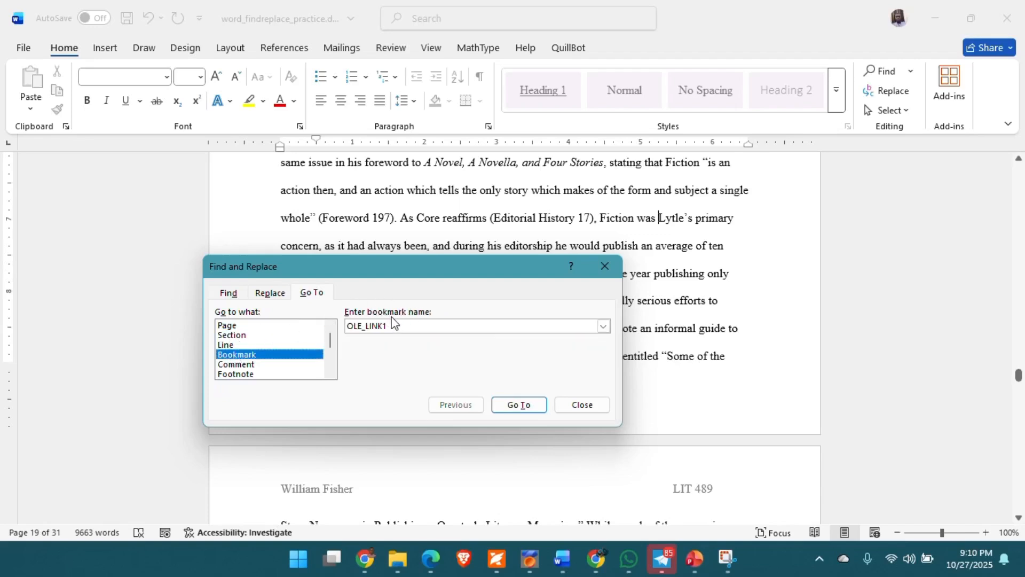
{"action": "left_click", "coordinate": [244, 366]}
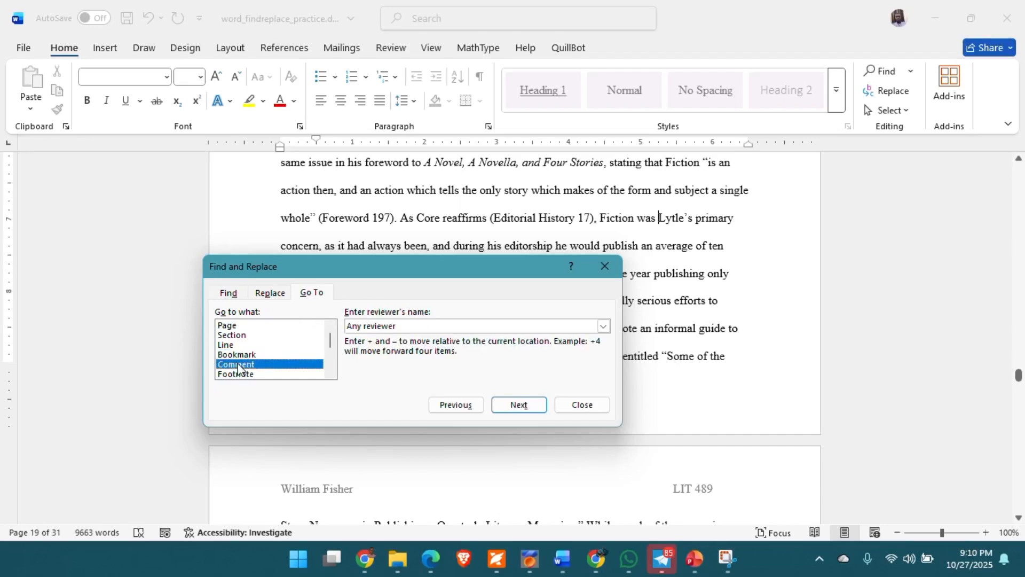
- Go to page 20 of the document, look through that page, and close Find and Replace
{"action": "left_click", "coordinate": [228, 326]}
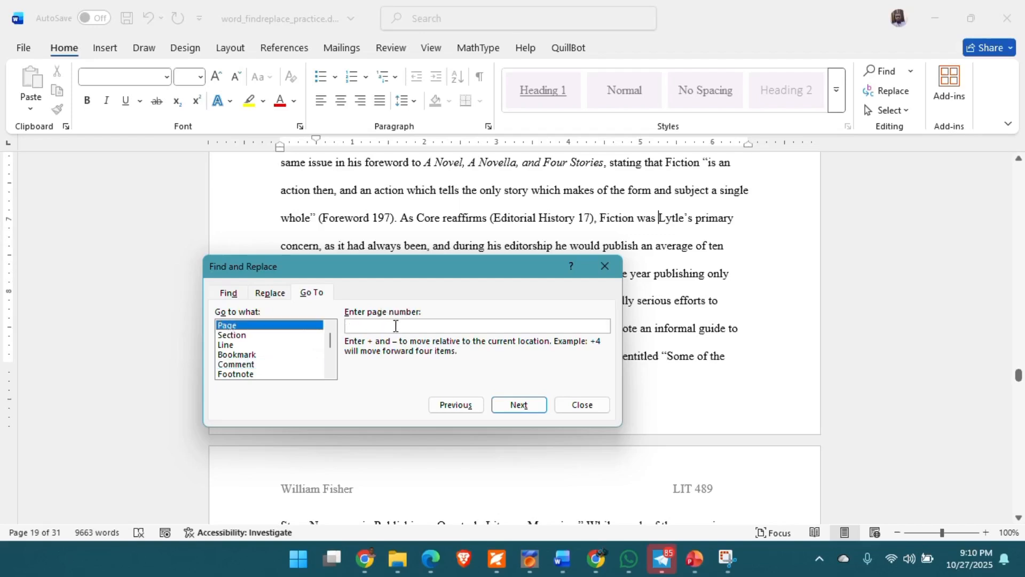
{"action": "left_click", "coordinate": [396, 327]}
{"action": "type", "text": "20"}
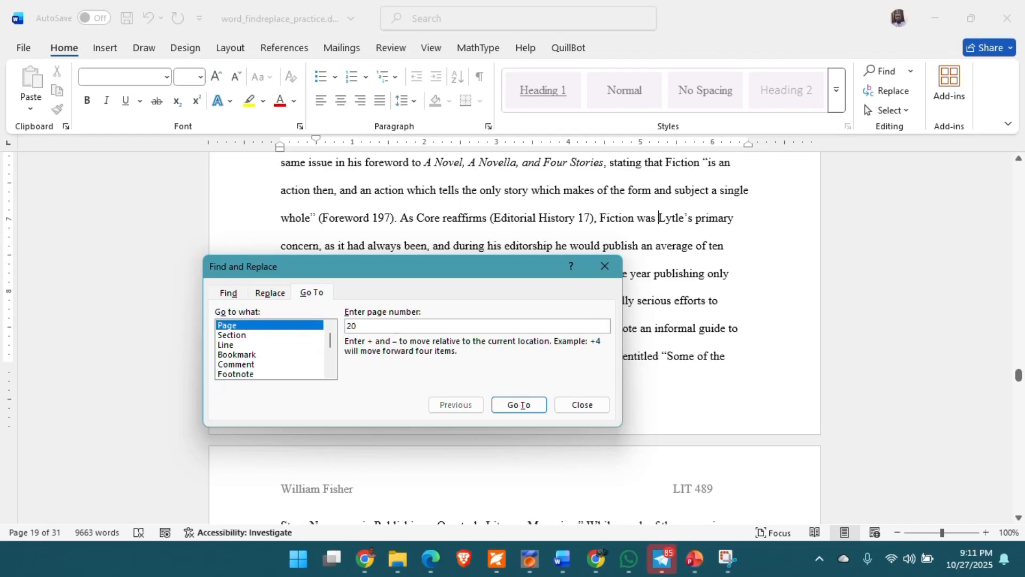
{"action": "left_click", "coordinate": [519, 405]}
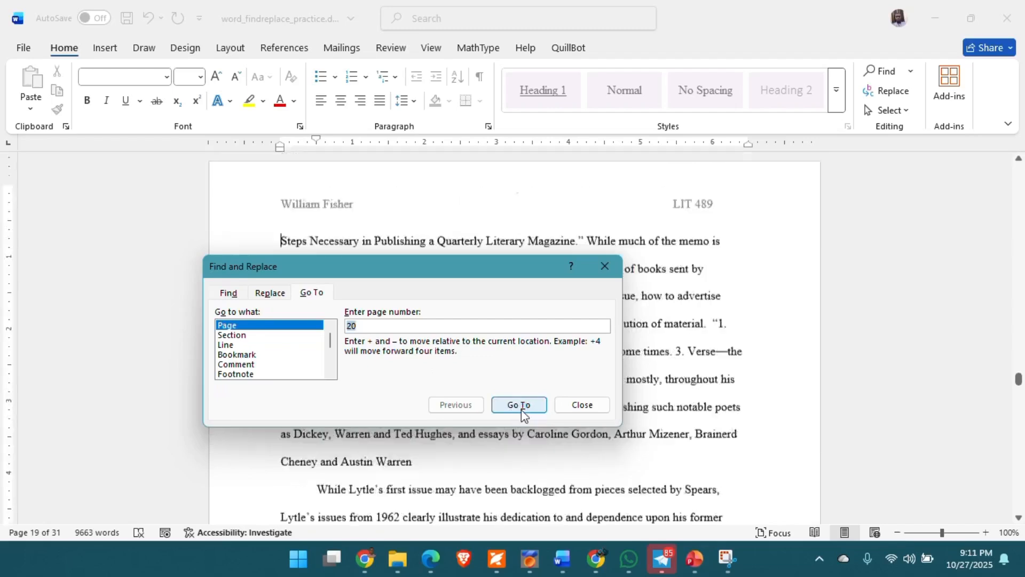
{"action": "left_click_drag", "start_coordinate": [521, 264], "coordinate": [423, 259]}
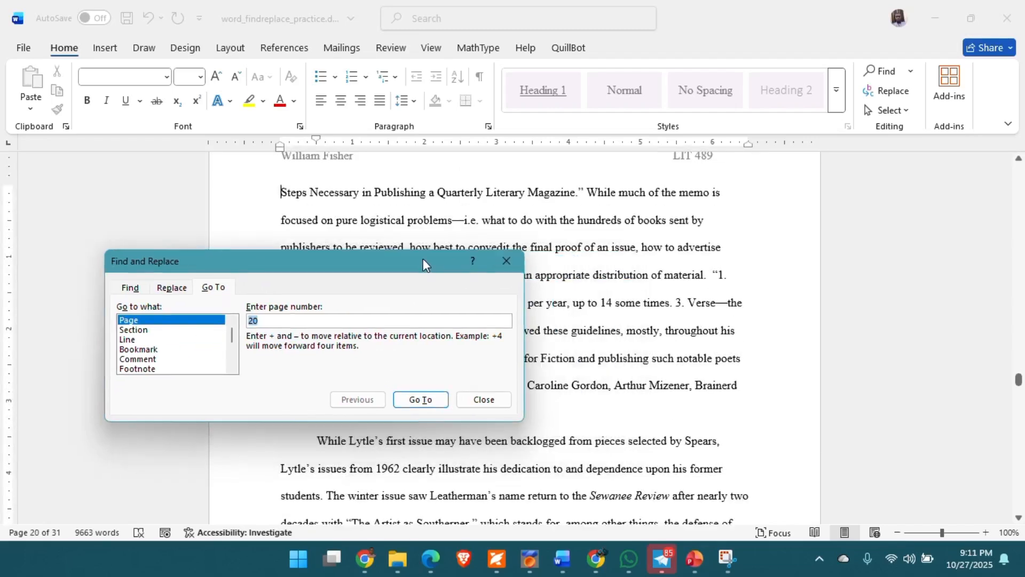
{"action": "scroll", "coordinate": [651, 322], "scroll_direction": "down", "scroll_amount": 10}
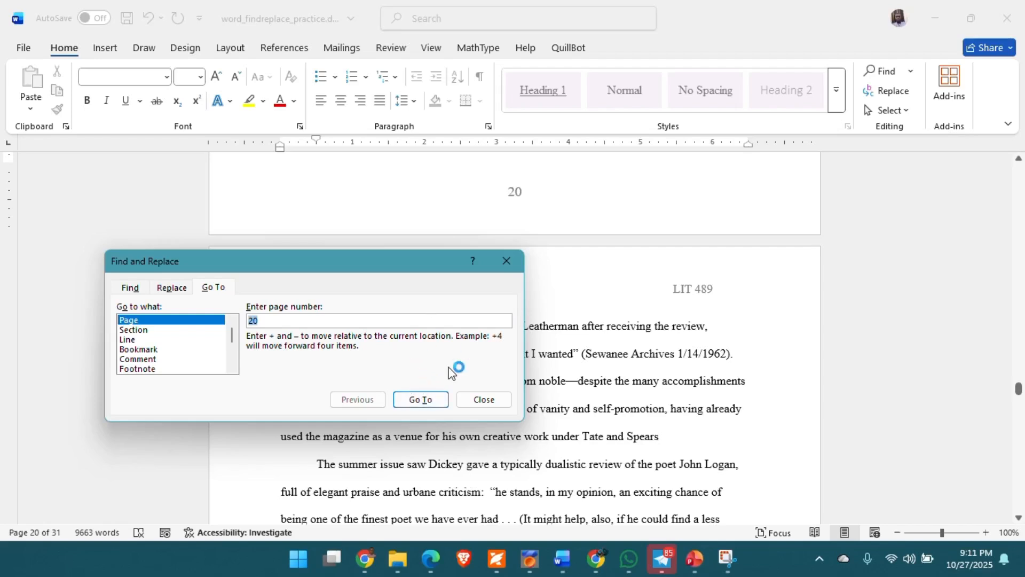
{"action": "left_click", "coordinate": [476, 399]}
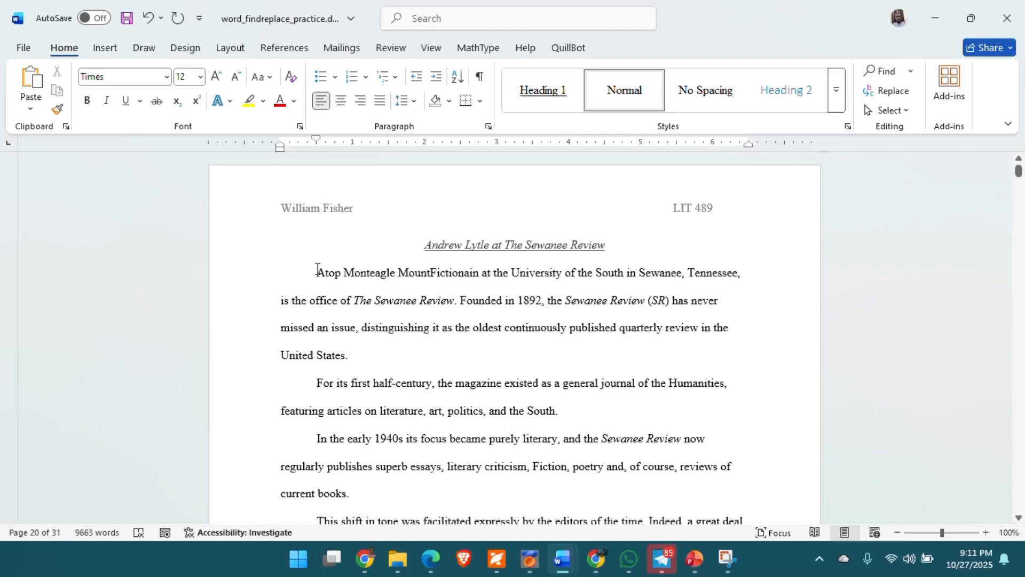
- Highlight the opening paragraph from "Atop Monteagle" to "United States." and its first line to examine the first-line indent
{"action": "left_click_drag", "start_coordinate": [317, 269], "coordinate": [347, 353]}
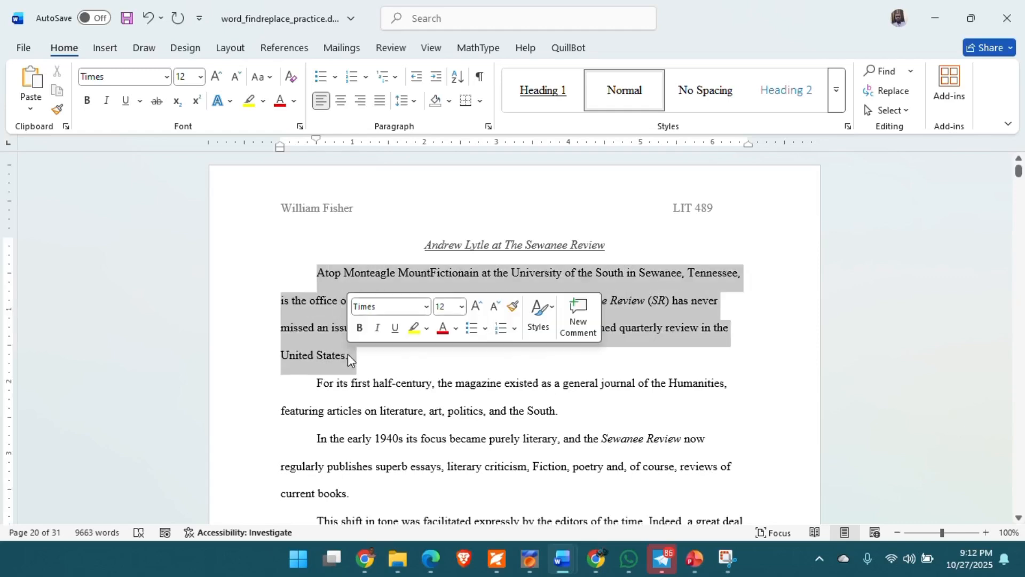
{"action": "left_click", "coordinate": [319, 274]}
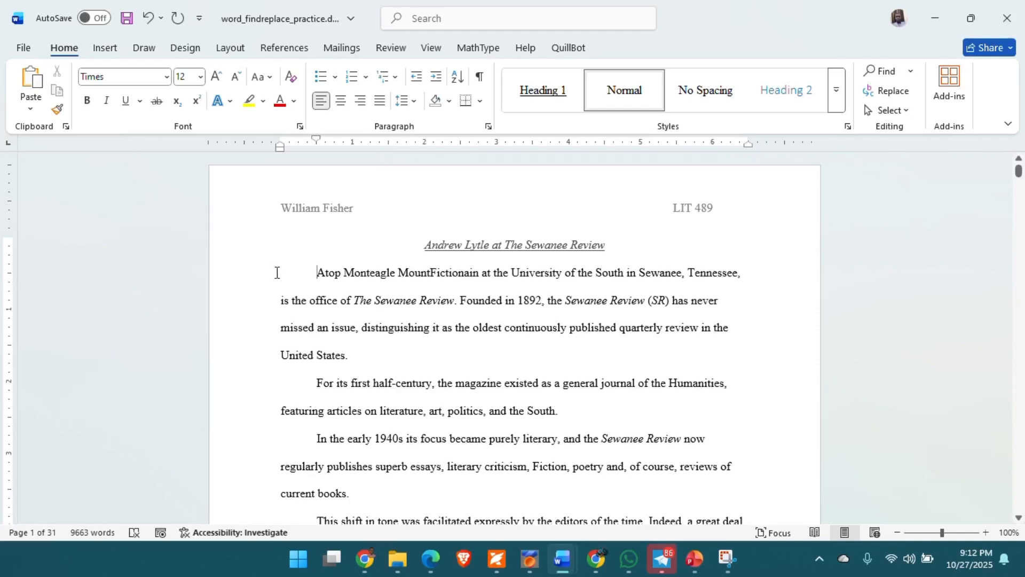
{"action": "left_click", "coordinate": [231, 278]}
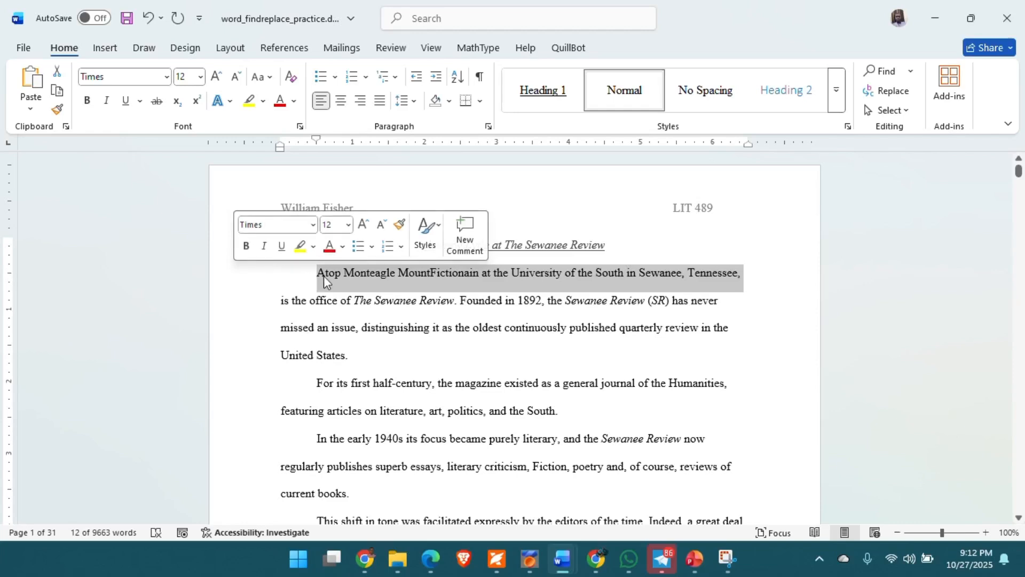
{"action": "left_click", "coordinate": [375, 283]}
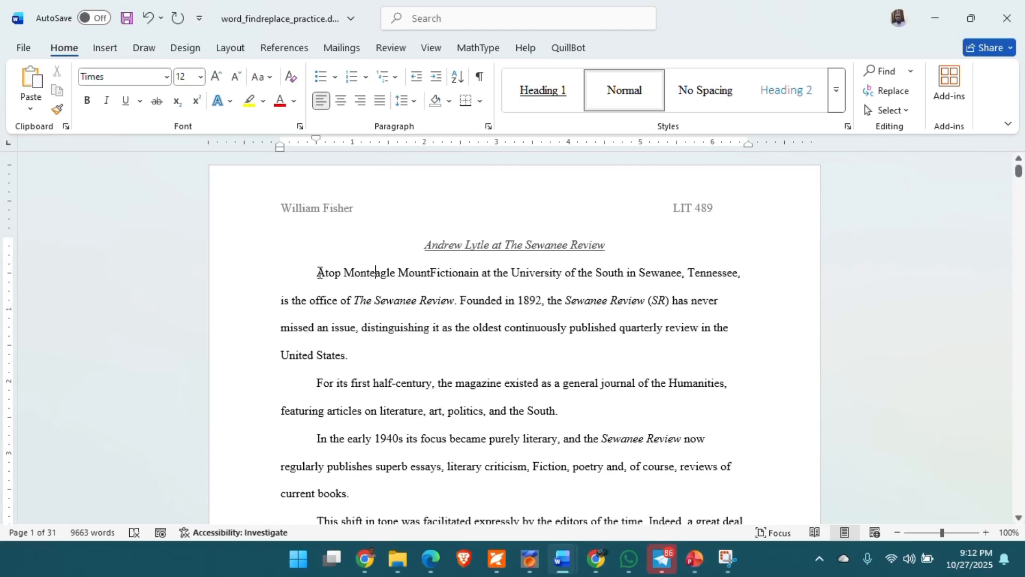
{"action": "left_click", "coordinate": [375, 273]}
{"action": "left_click", "coordinate": [317, 273]}
{"action": "left_click_drag", "start_coordinate": [319, 274], "coordinate": [347, 354]}
- Highlight the next three paragraphs, from "For its first half-century" to "past decades.", one at a time to compare their layout, and clear the selection
{"action": "scroll", "coordinate": [312, 249], "scroll_direction": "down", "scroll_amount": 3}
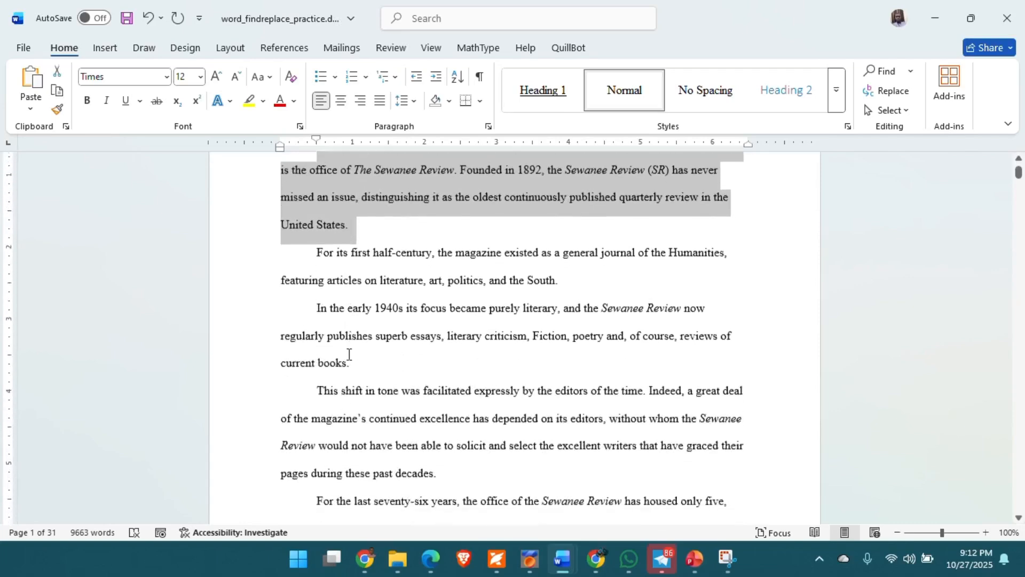
{"action": "left_click_drag", "start_coordinate": [312, 247], "coordinate": [565, 283]}
{"action": "left_click_drag", "start_coordinate": [318, 305], "coordinate": [359, 362]}
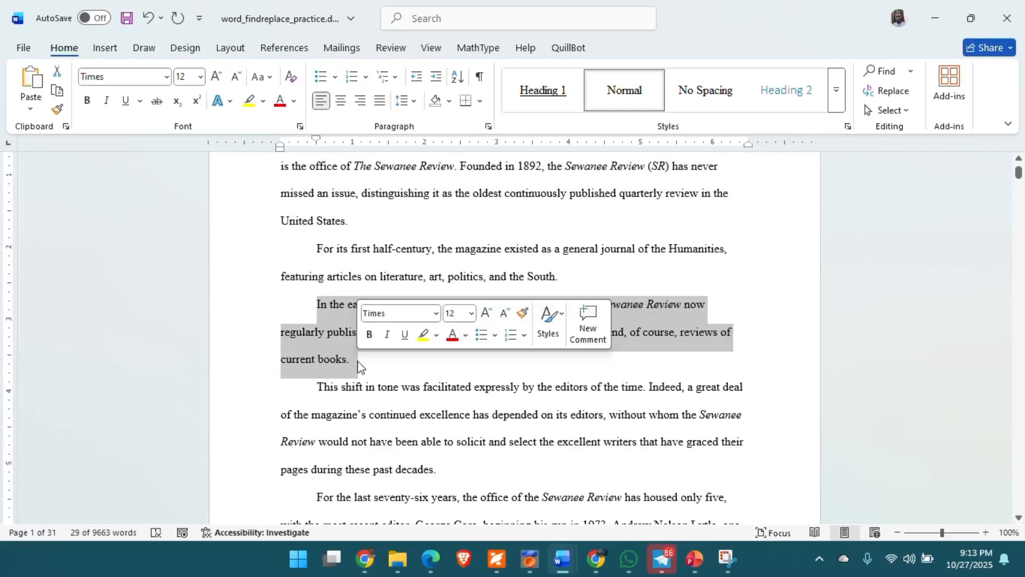
{"action": "left_click_drag", "start_coordinate": [316, 386], "coordinate": [436, 467]}
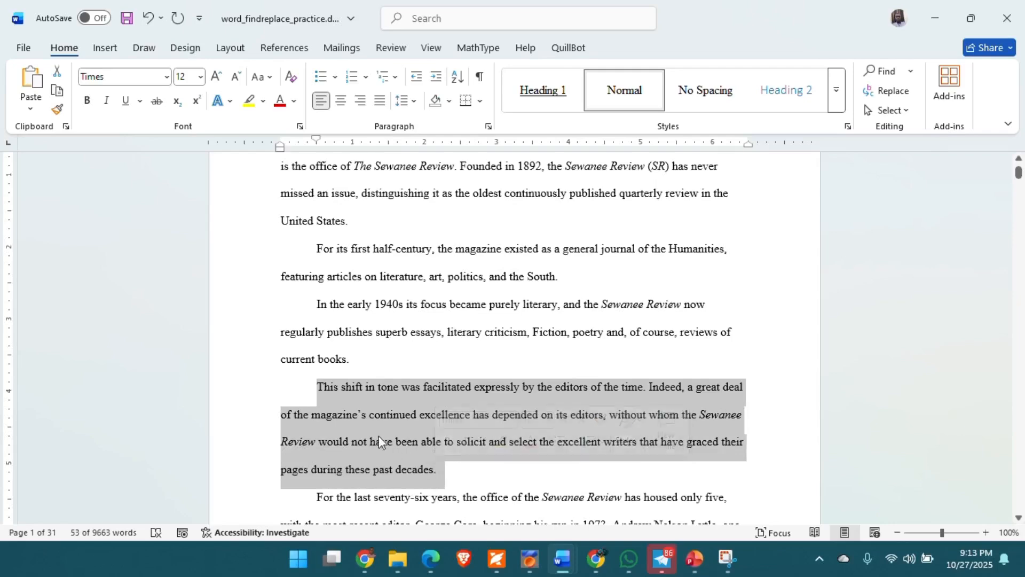
{"action": "left_click_drag", "start_coordinate": [354, 360], "coordinate": [315, 302]}
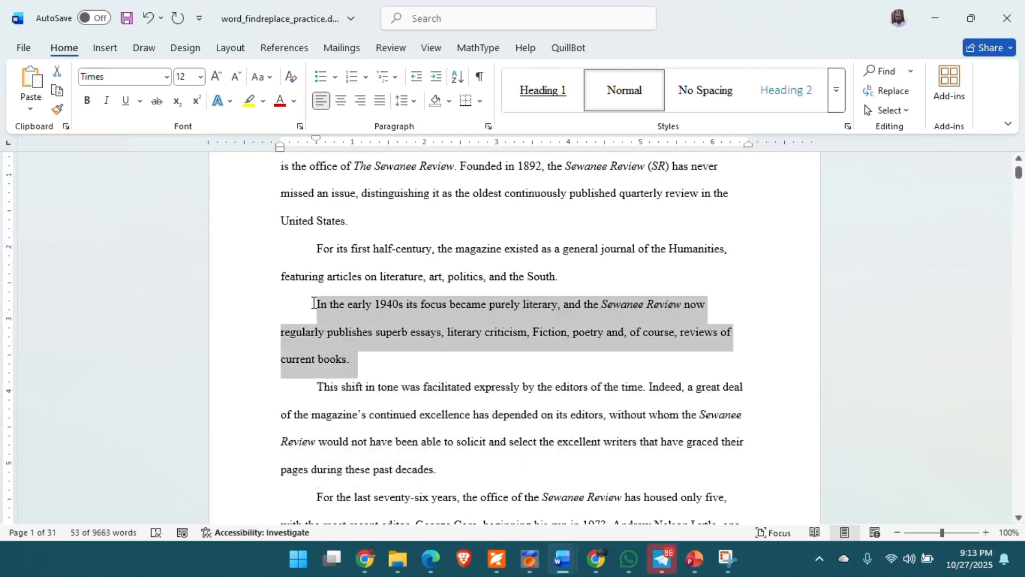
{"action": "left_click_drag", "start_coordinate": [590, 277], "coordinate": [309, 252]}
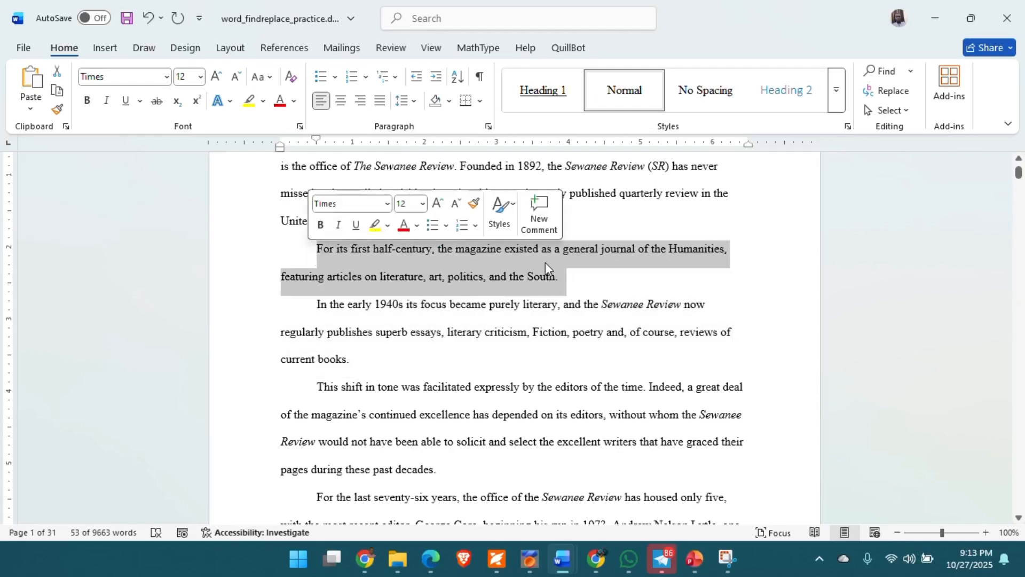
{"action": "left_click", "coordinate": [629, 221]}
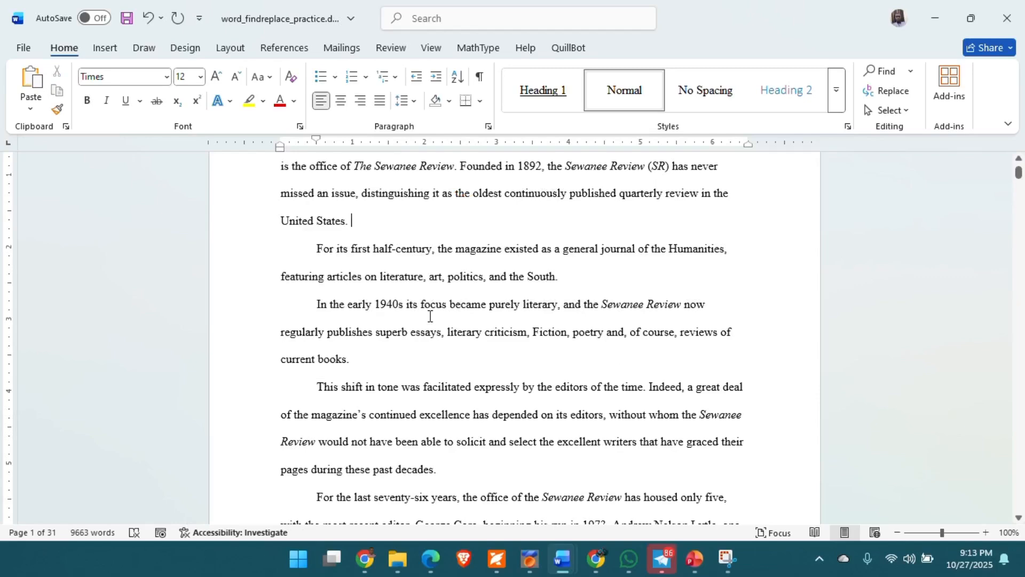
{"action": "scroll", "coordinate": [429, 304], "scroll_direction": "up", "scroll_amount": 3}
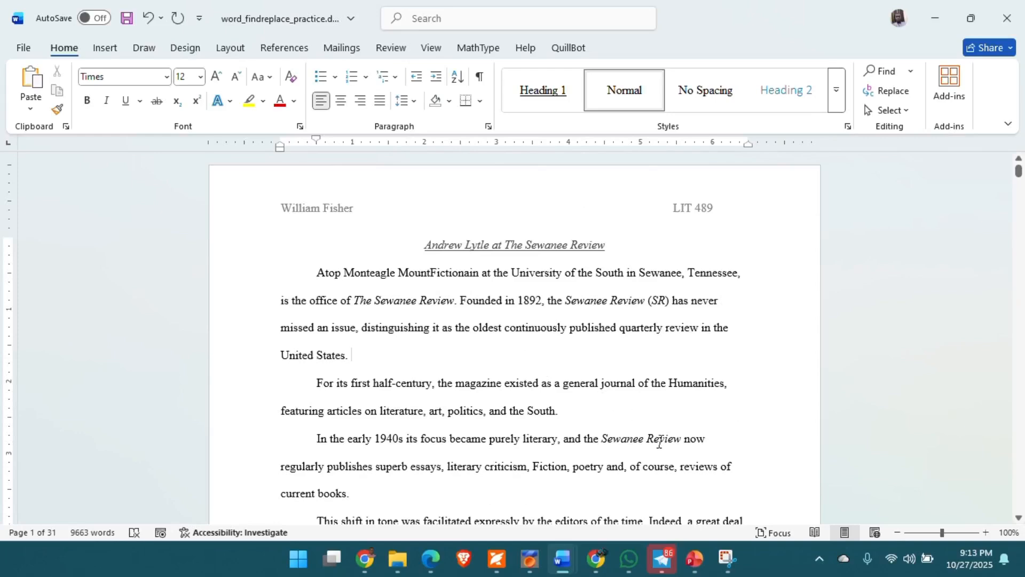
- Switch to main proposal.docx and highlight the starts and indented continuation lines of the first two entries under REFERENCE
{"action": "mouse_move", "coordinate": [564, 550]}
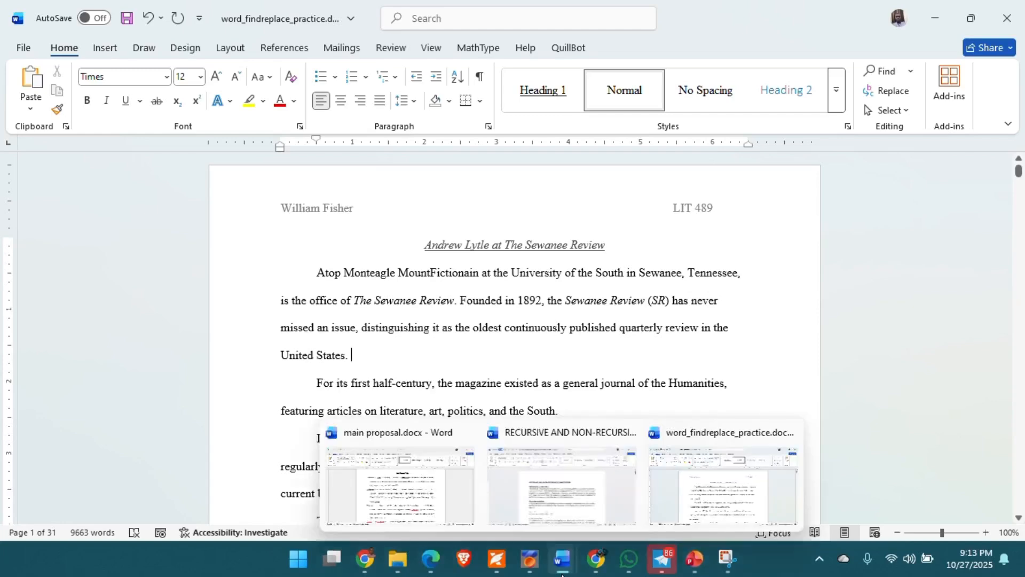
{"action": "left_click", "coordinate": [411, 482]}
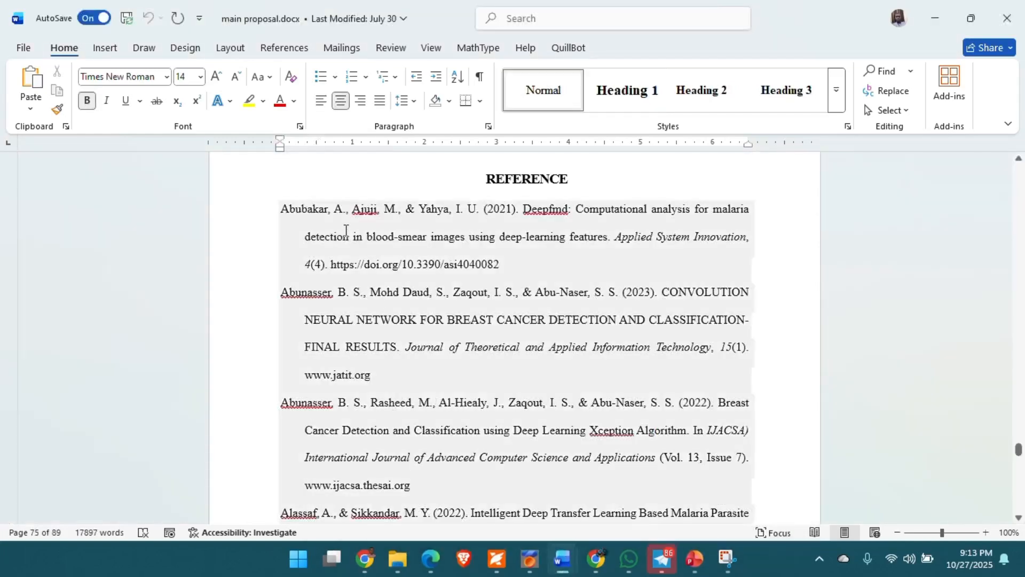
{"action": "left_click", "coordinate": [281, 209]}
{"action": "key", "text": "ctrl+shift+End"}
{"action": "left_click_drag", "start_coordinate": [282, 208], "coordinate": [306, 209]}
{"action": "left_click_drag", "start_coordinate": [319, 208], "coordinate": [376, 210]}
{"action": "left_click_drag", "start_coordinate": [304, 237], "coordinate": [478, 269]}
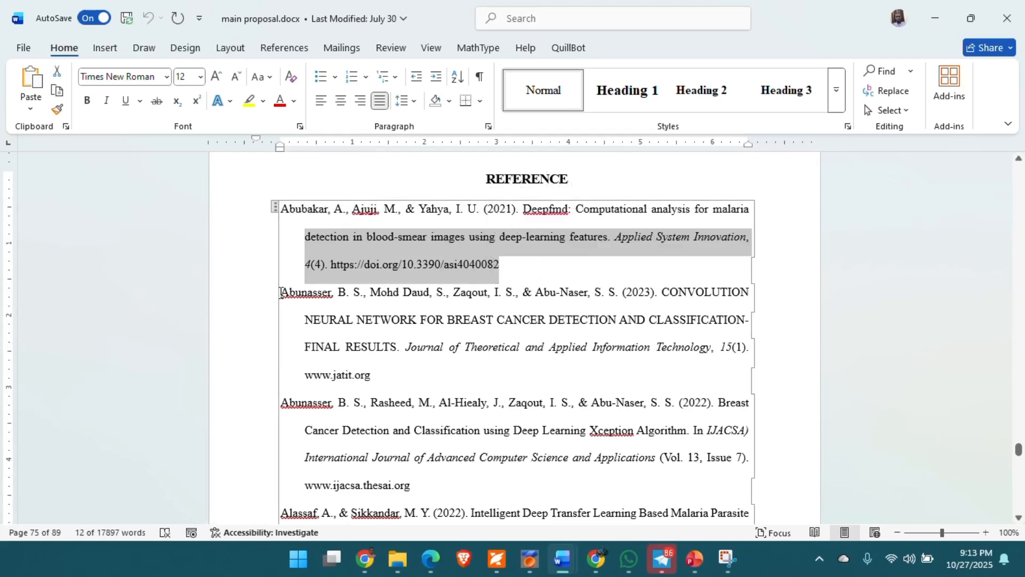
{"action": "left_click_drag", "start_coordinate": [281, 291], "coordinate": [370, 294]}
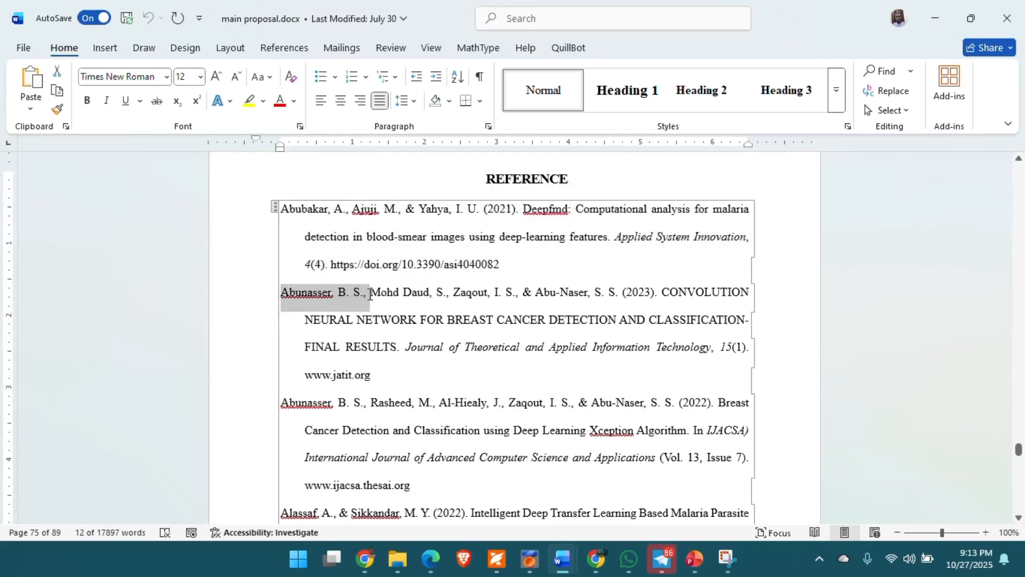
{"action": "left_click_drag", "start_coordinate": [306, 319], "coordinate": [386, 372]}
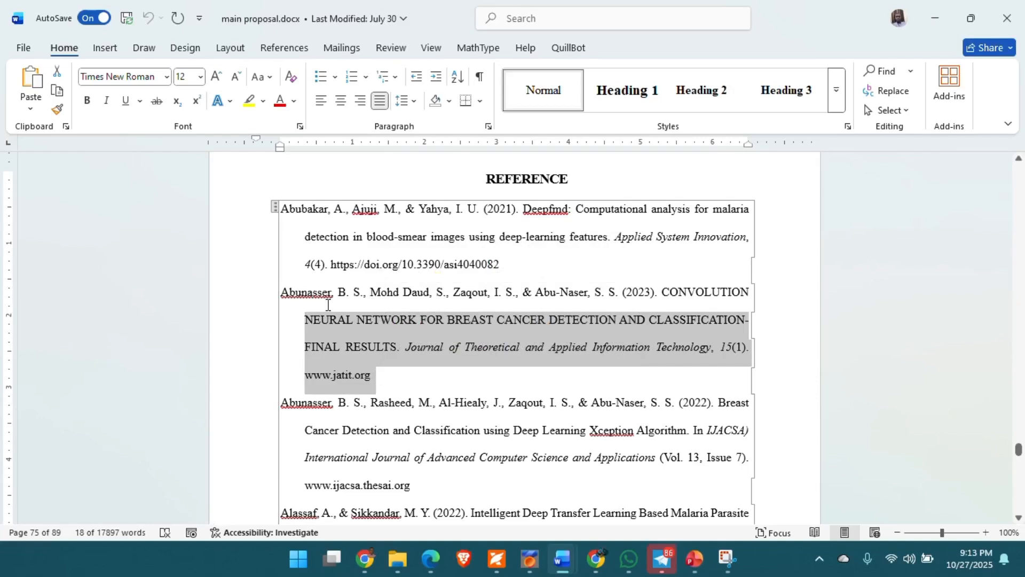
- Switch to the word_findreplace_practice document and highlight "Atop Monteagle" and the opening paragraph's remaining lines to compare their indentation, and clear the selection
{"action": "left_click", "coordinate": [359, 264]}
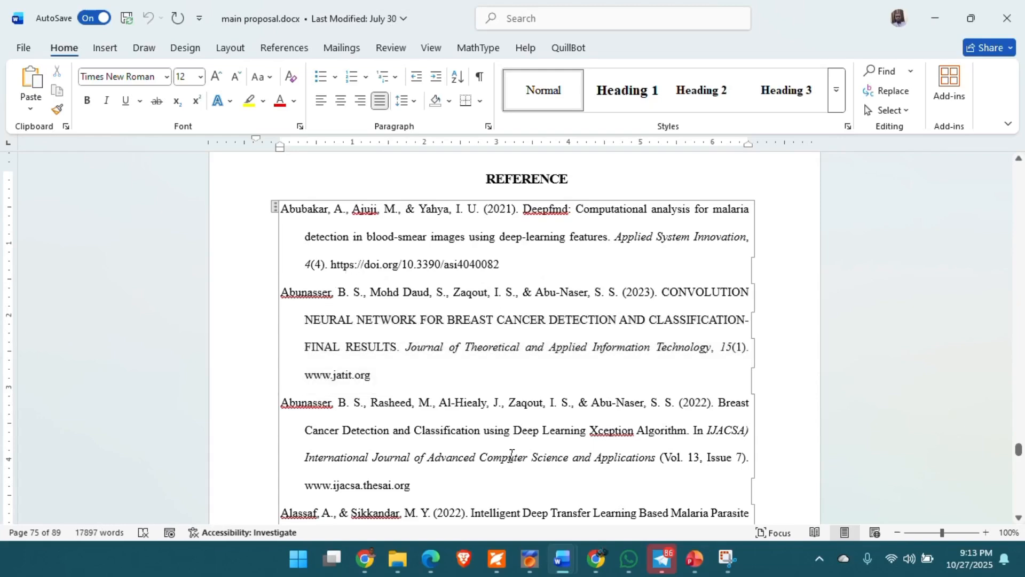
{"action": "mouse_move", "coordinate": [562, 559]}
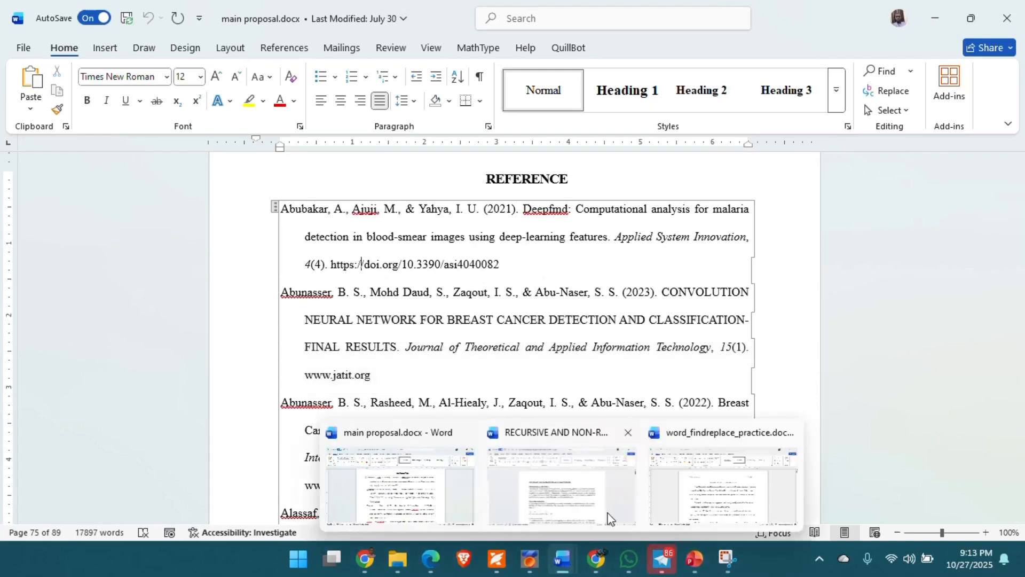
{"action": "left_click", "coordinate": [684, 496]}
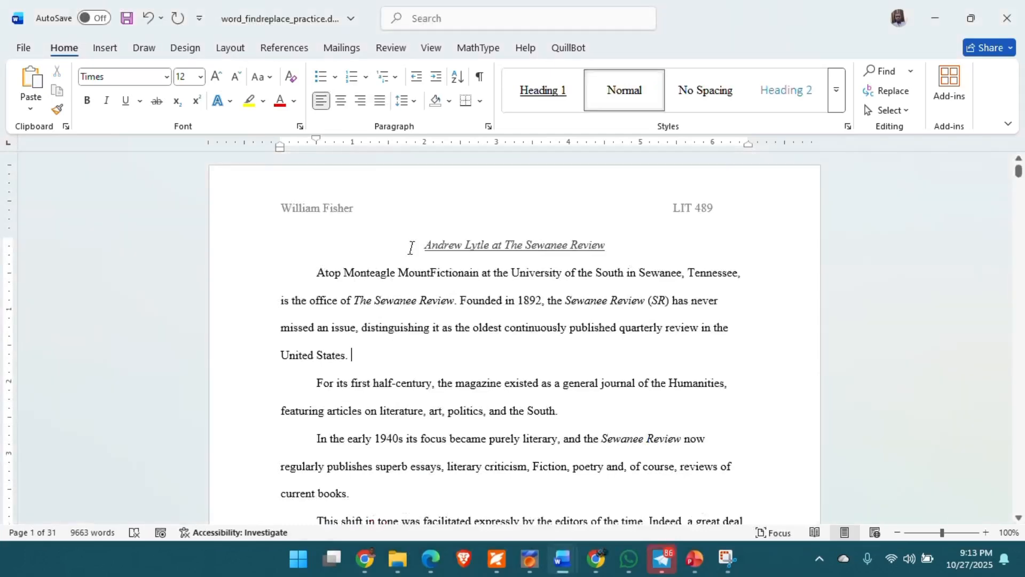
{"action": "left_click_drag", "start_coordinate": [317, 274], "coordinate": [396, 277]}
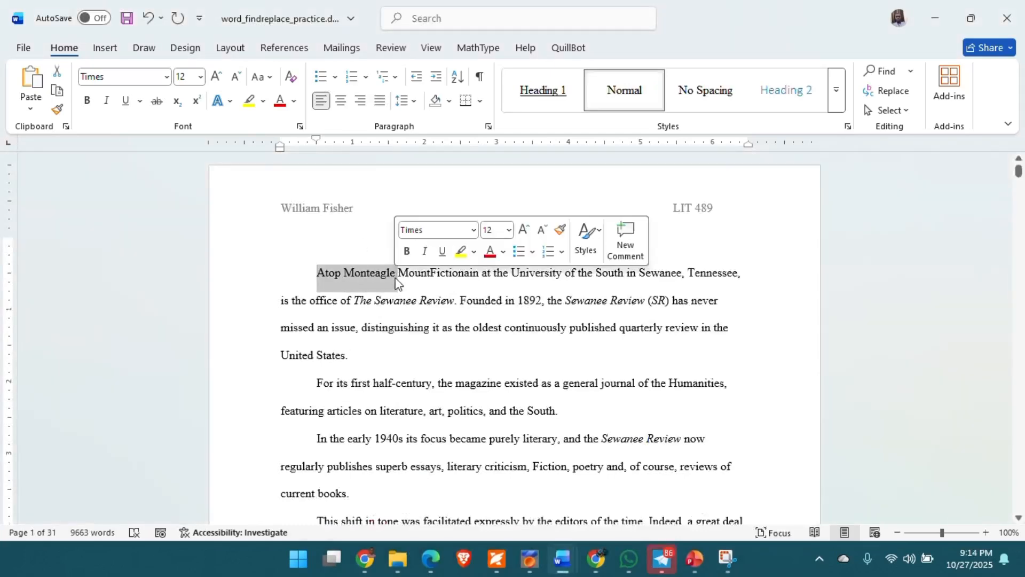
{"action": "left_click_drag", "start_coordinate": [281, 300], "coordinate": [350, 356]}
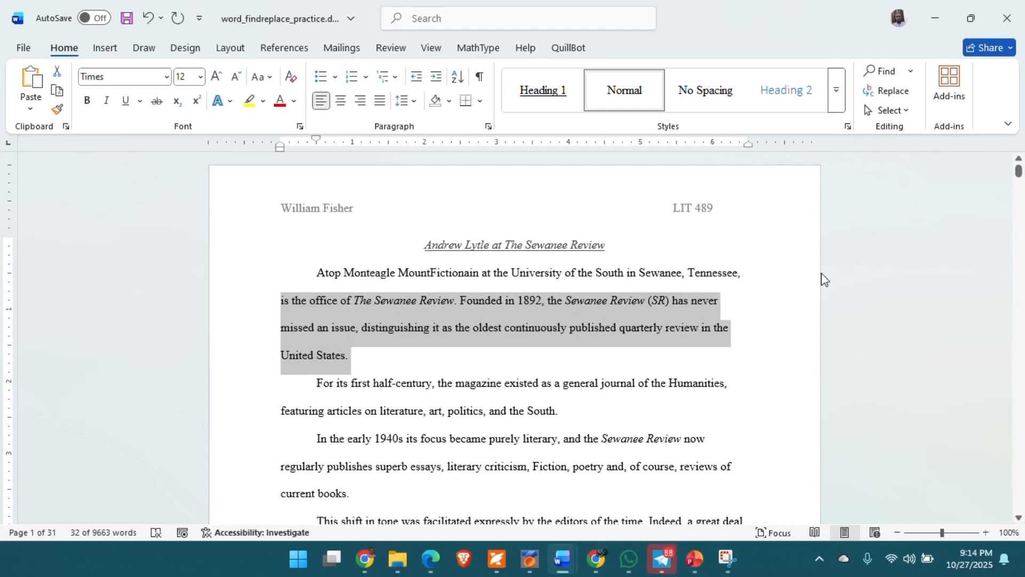
{"action": "left_click", "coordinate": [863, 289]}
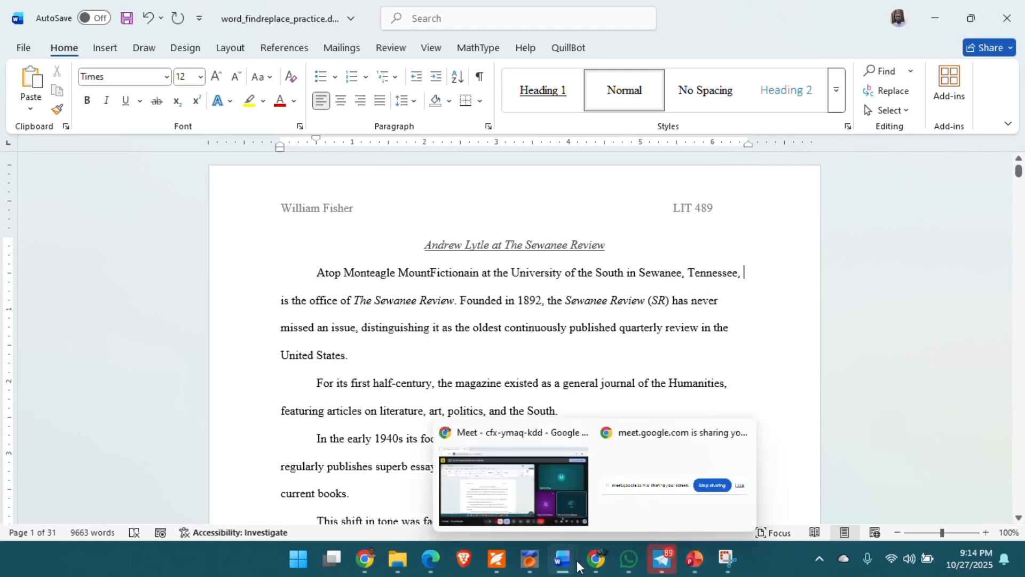
- Switch to RECURSIVE AND NON-RECURSIVE COMPUTATION.docx and indent the first line of the paragraph under "Introduction to Recursive" by 0.5 inch
{"action": "mouse_move", "coordinate": [564, 561]}
{"action": "left_click", "coordinate": [575, 498]}
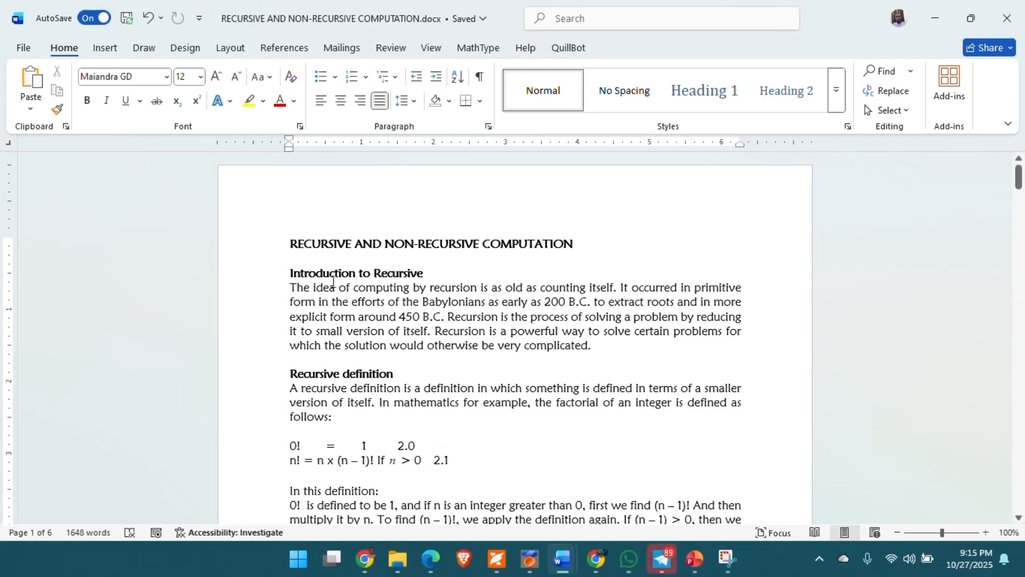
{"action": "left_click", "coordinate": [290, 287]}
{"action": "key", "text": "Tab"}
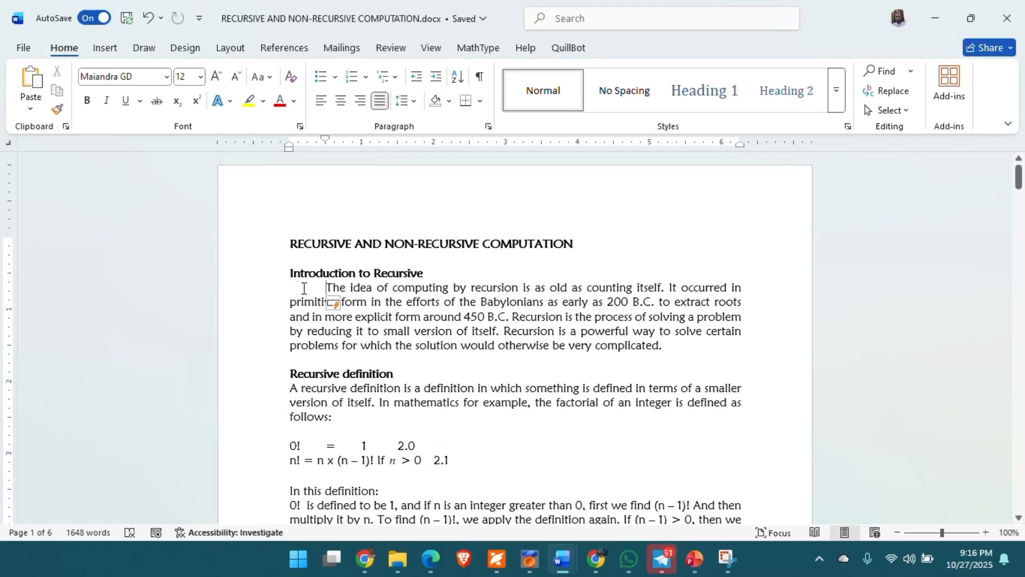
- Check the first-line indents in the word_findreplace_practice document, return to the recursion document, and undo the introduction paragraph's first-line indent
{"action": "mouse_move", "coordinate": [552, 555]}
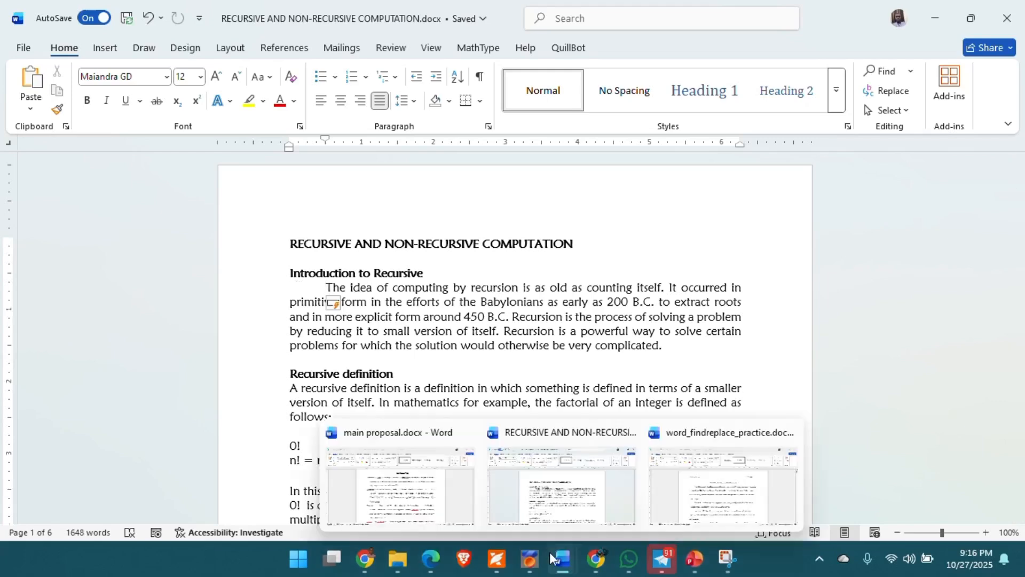
{"action": "left_click", "coordinate": [690, 492]}
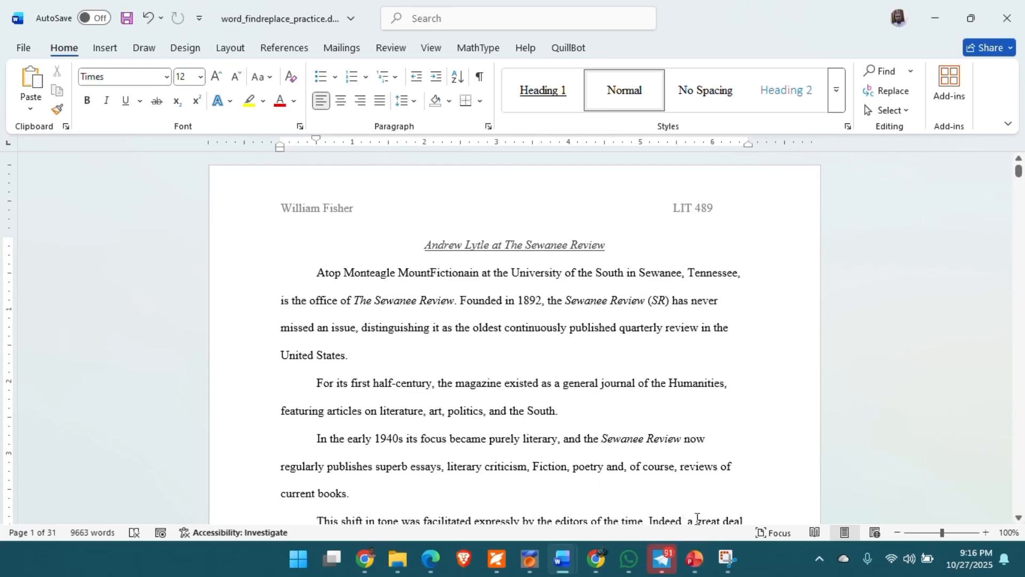
{"action": "mouse_move", "coordinate": [571, 555]}
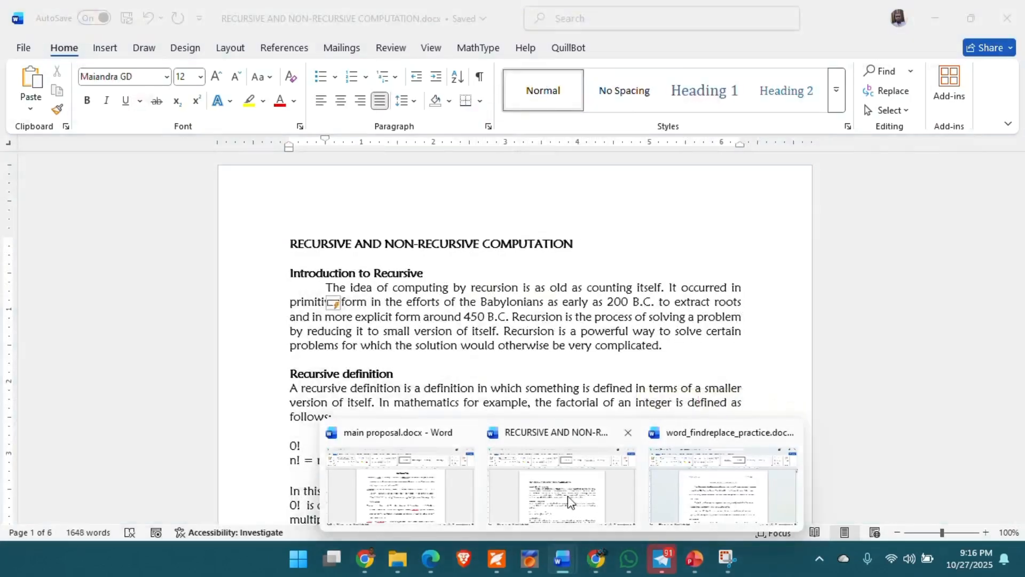
{"action": "left_click", "coordinate": [567, 500]}
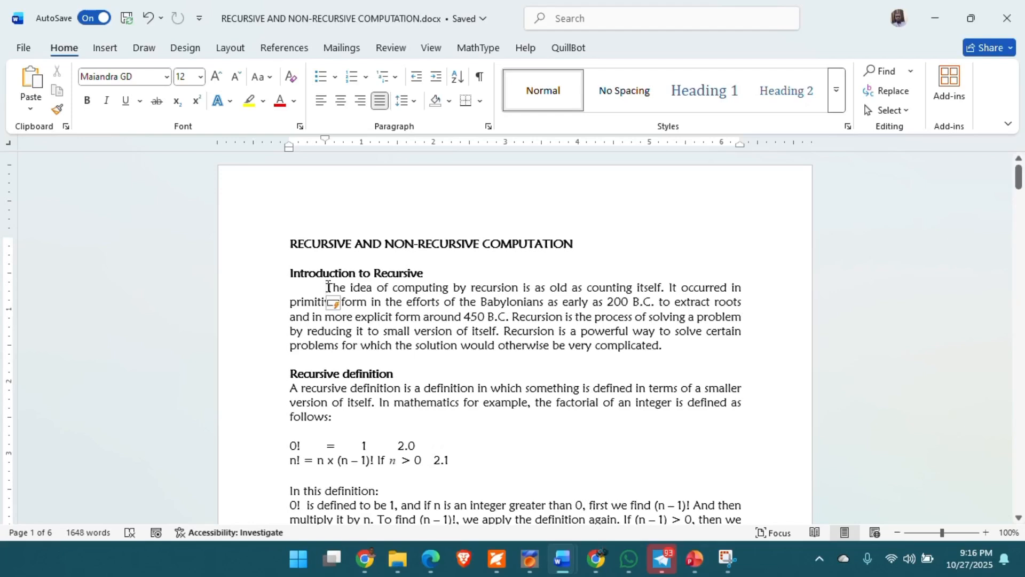
{"action": "key", "text": "ctrl+z"}
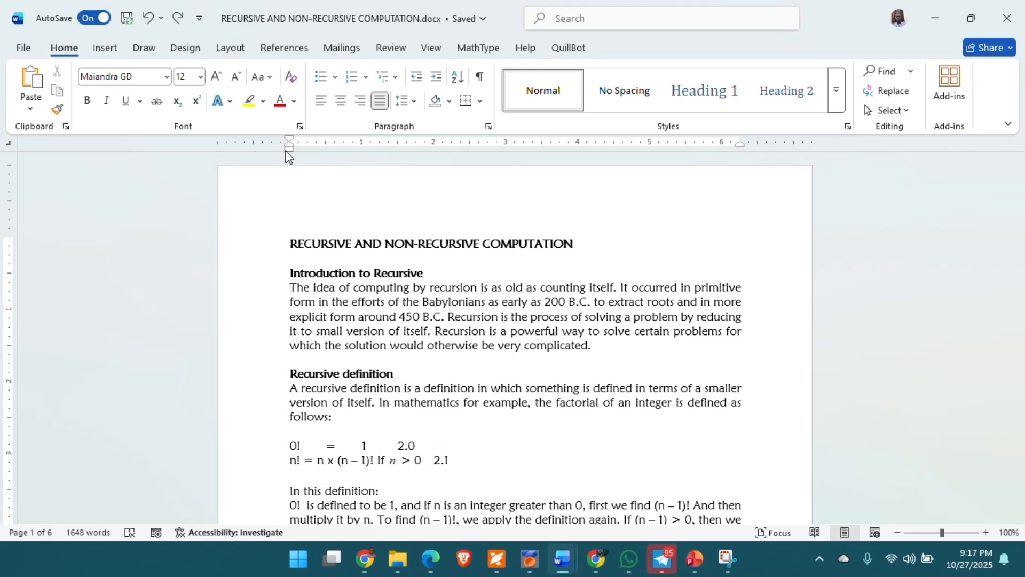
- Indent the introduction paragraph's first line and undo it, then set its First Line Indent marker to 0.5 inch and back to zero
{"action": "key", "text": "Tab"}
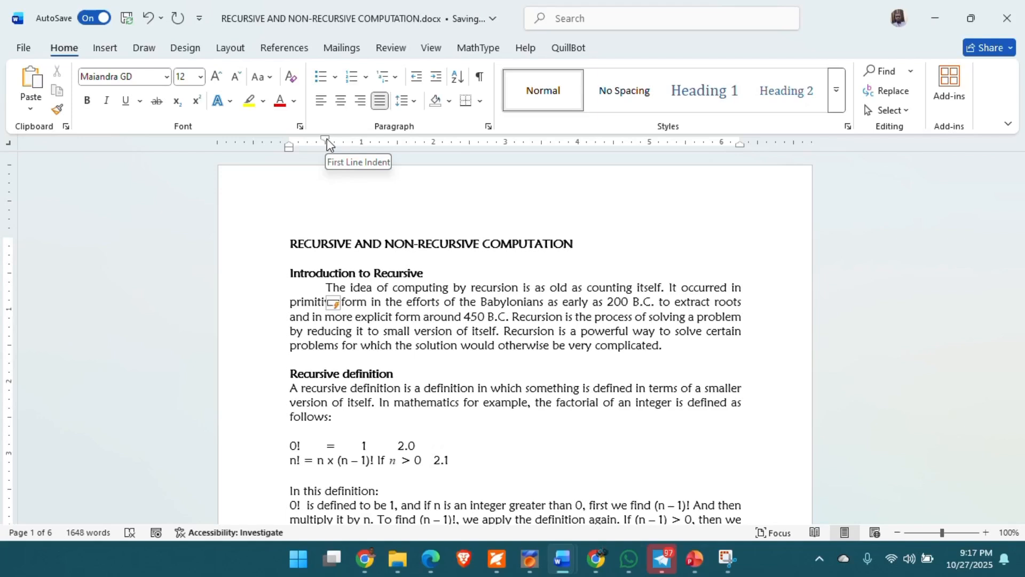
{"action": "key", "text": "ctrl+z"}
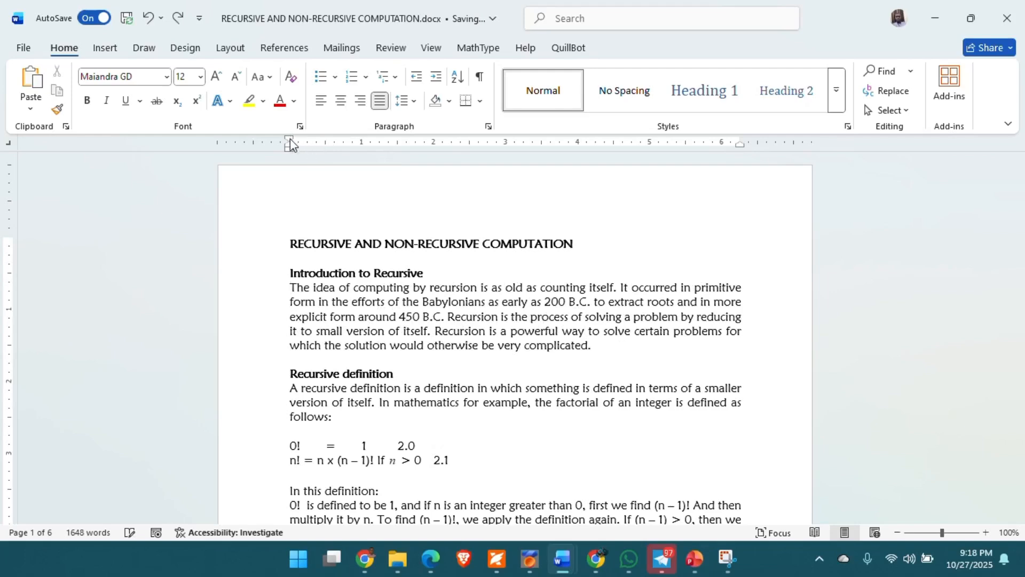
{"action": "left_click_drag", "start_coordinate": [290, 141], "coordinate": [327, 147]}
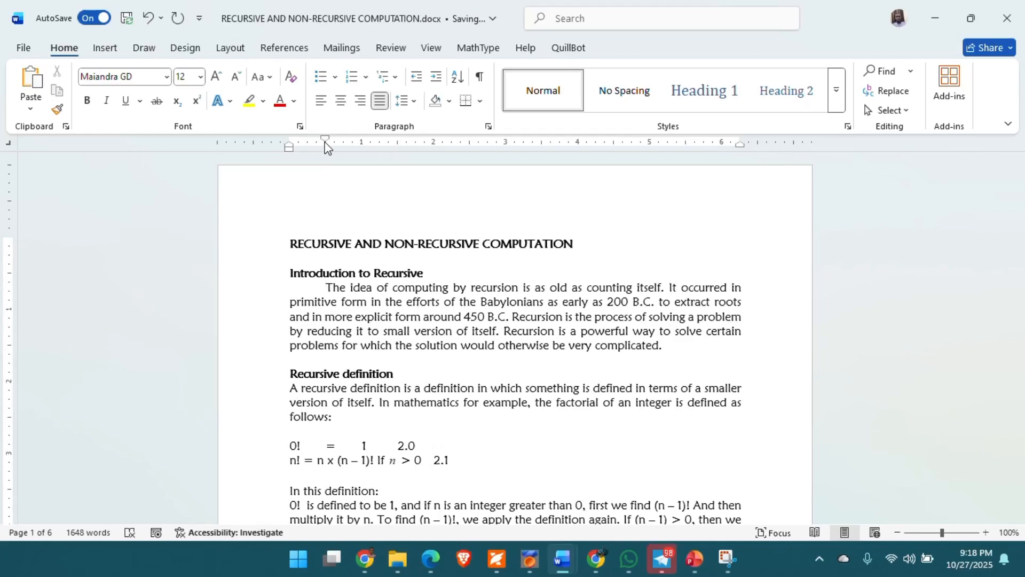
{"action": "left_click_drag", "start_coordinate": [327, 143], "coordinate": [290, 137]}
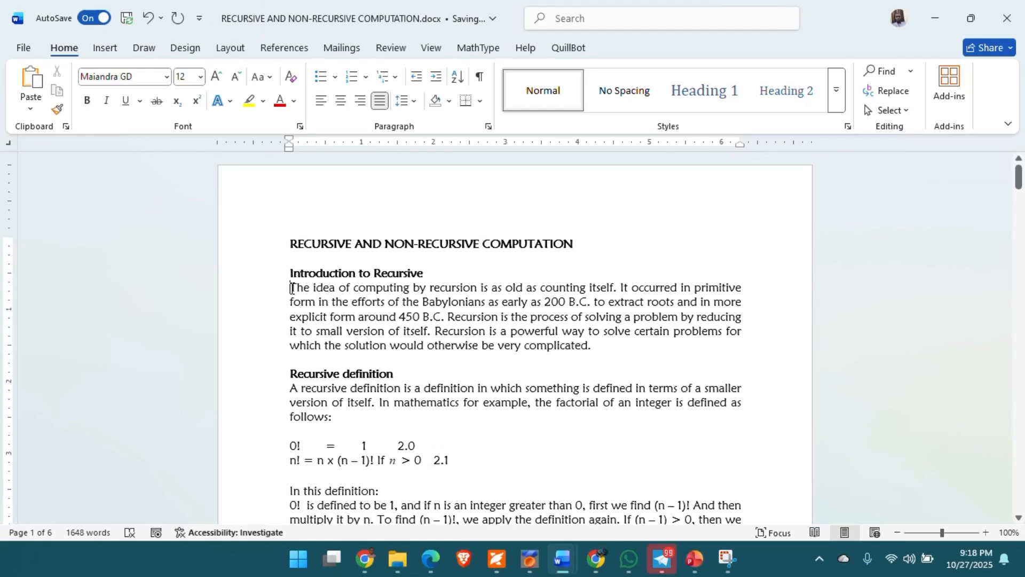
- Select the whole introduction paragraph, set its Hanging Indent to 0.5 inch on the ruler, and return it to zero
{"action": "left_click_drag", "start_coordinate": [291, 288], "coordinate": [591, 350]}
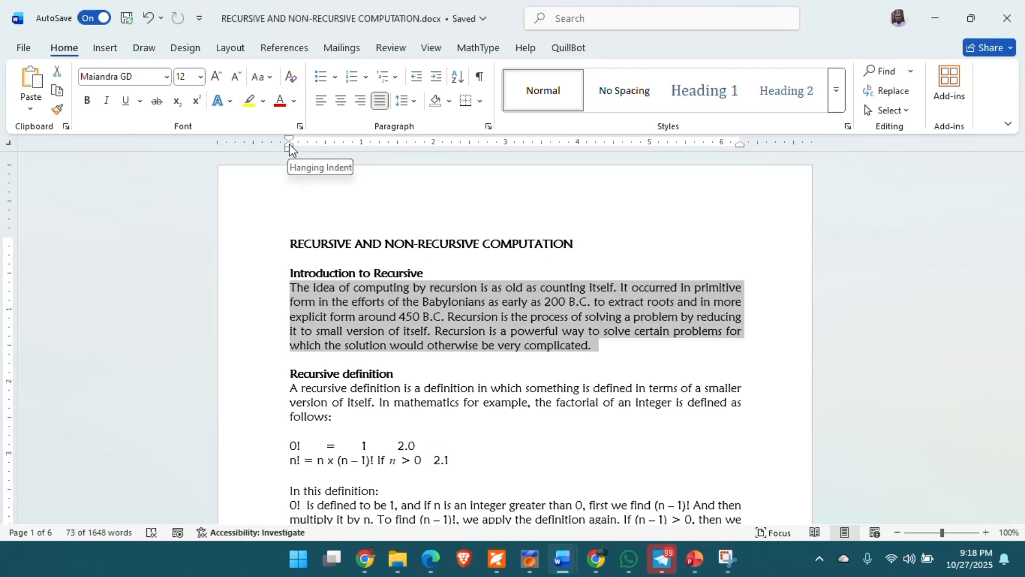
{"action": "left_click_drag", "start_coordinate": [289, 149], "coordinate": [325, 146]}
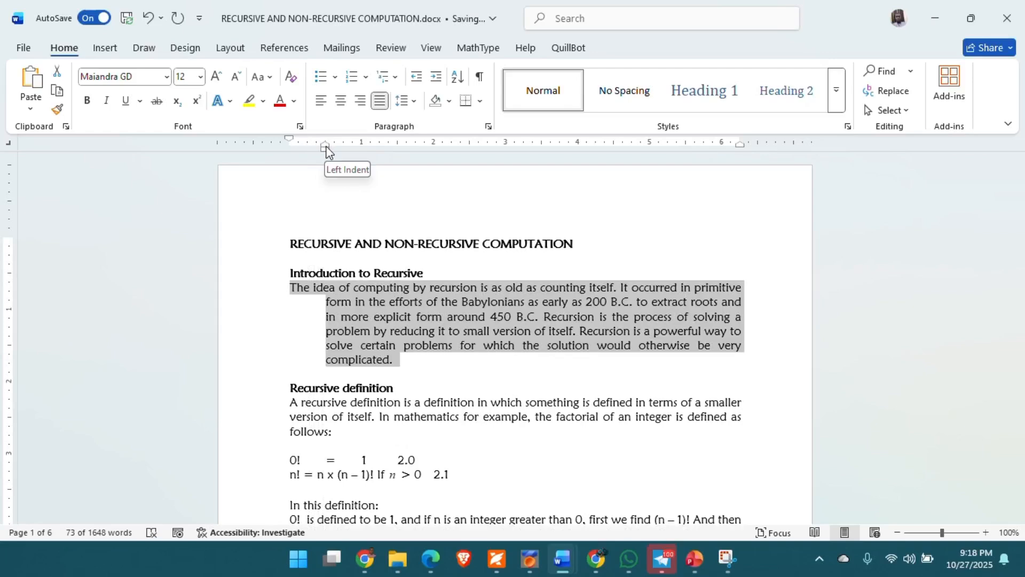
{"action": "left_click_drag", "start_coordinate": [325, 145], "coordinate": [291, 146]}
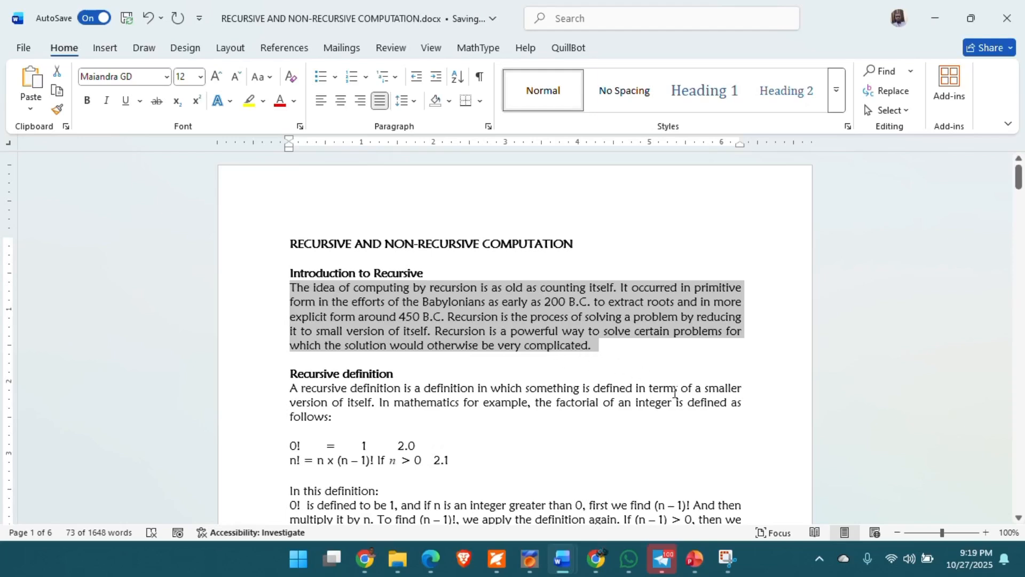
- Add a line reading "Ctrl+T" followed by a blank line between the introduction paragraph and the "Recursive definition" heading
{"action": "left_click", "coordinate": [634, 352]}
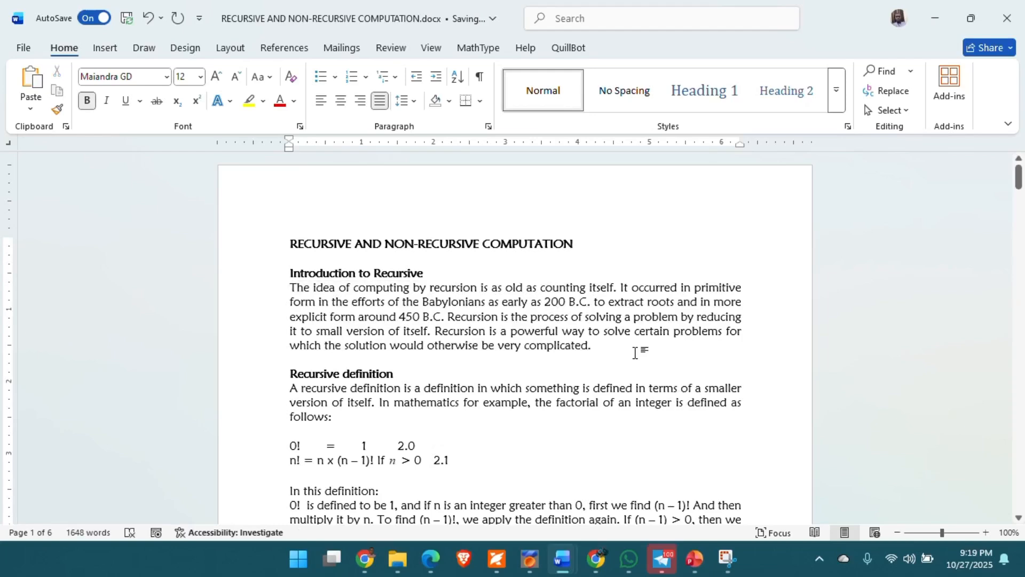
{"action": "key", "text": "Return"}
{"action": "type", "text": "C"}
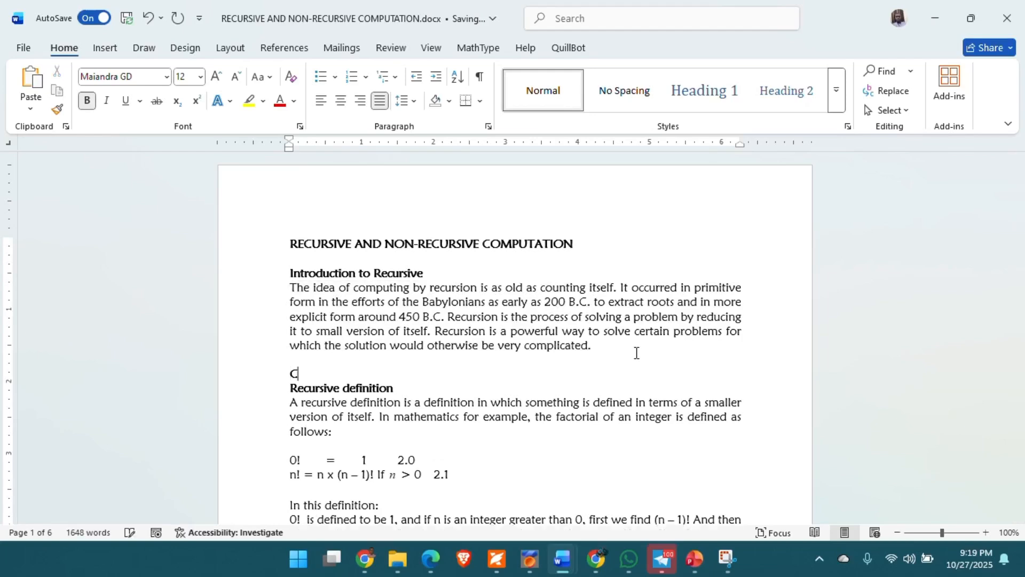
{"action": "type", "text": "trl+T"}
{"action": "key", "text": "Return"}
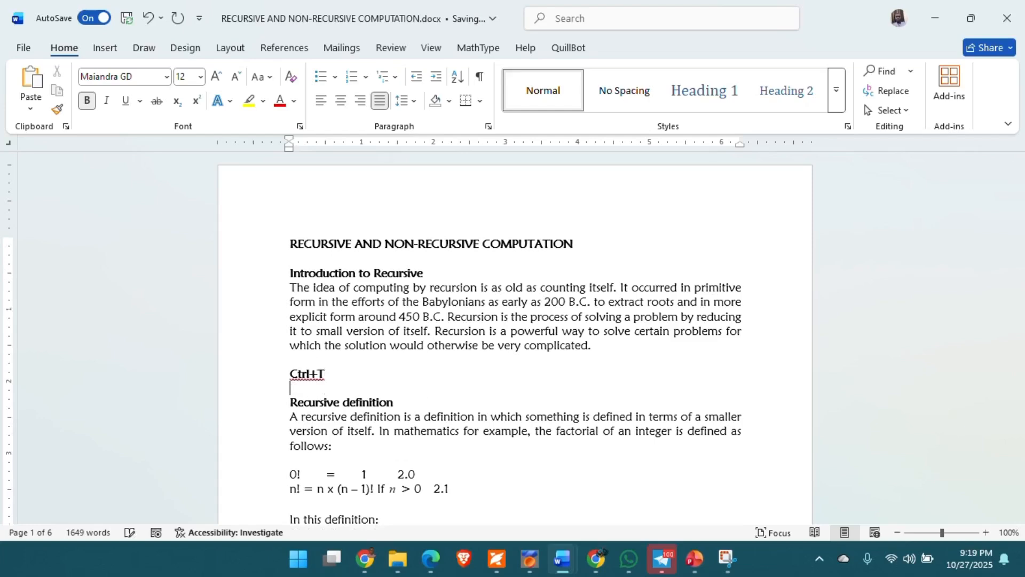
- Apply a 0.5 inch hanging indent to the whole introduction paragraph, undo it, and clear the selection
{"action": "double_click", "coordinate": [299, 288]}
{"action": "left_click", "coordinate": [298, 289]}
{"action": "triple_click", "coordinate": [298, 289]}
{"action": "double_click", "coordinate": [298, 289]}
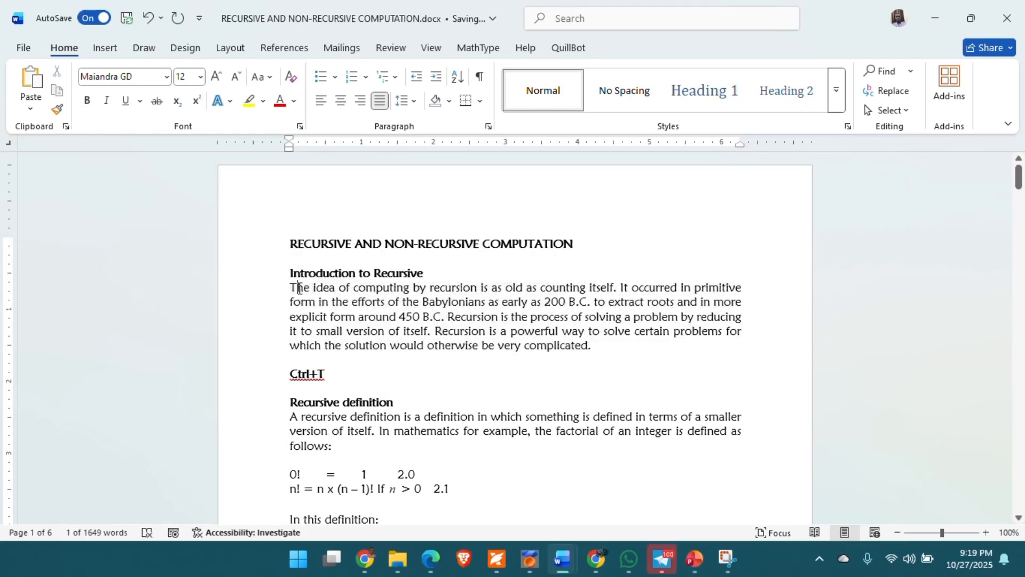
{"action": "triple_click", "coordinate": [297, 289]}
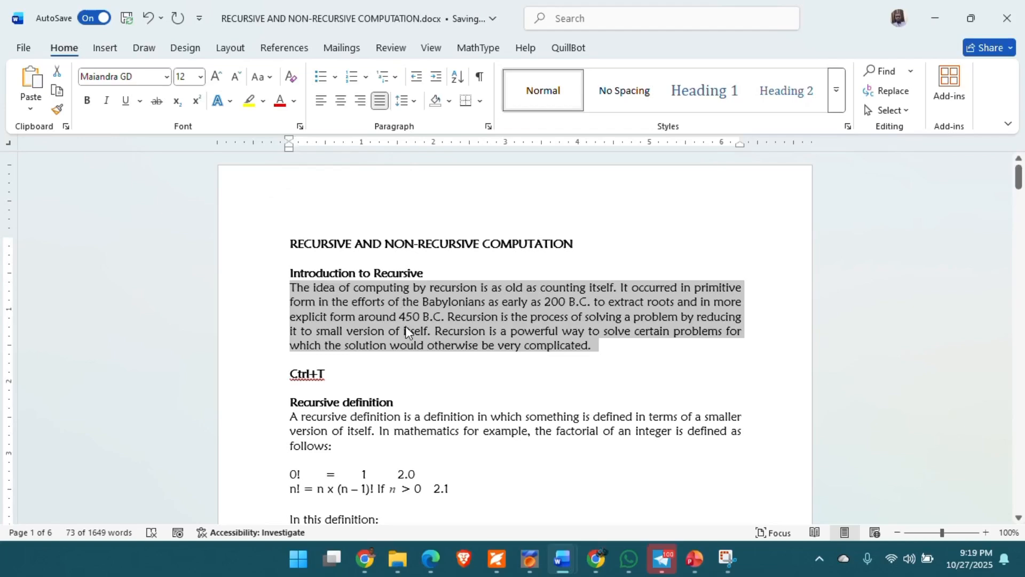
{"action": "key", "text": "ctrl+t"}
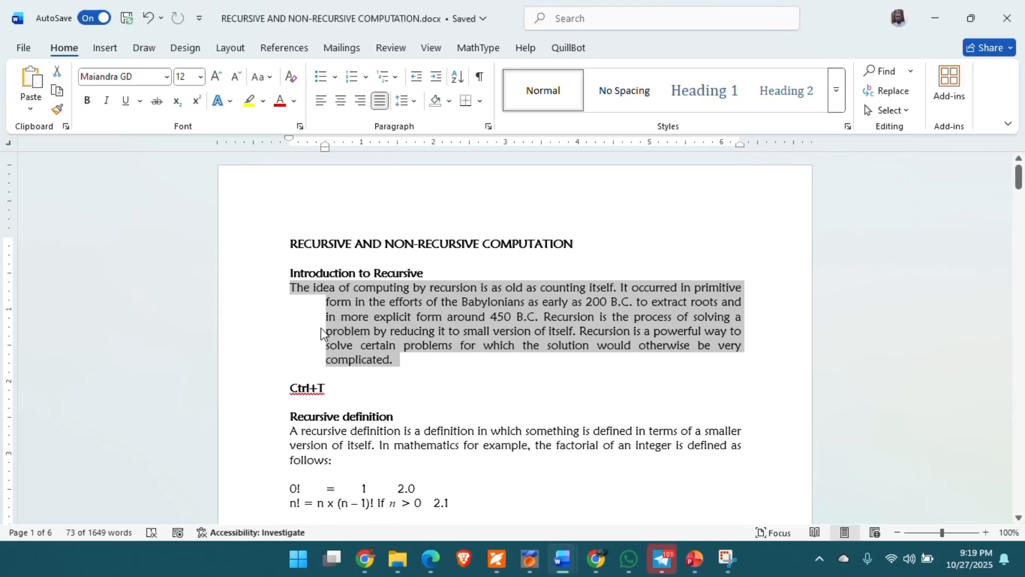
{"action": "key", "text": "ctrl+a"}
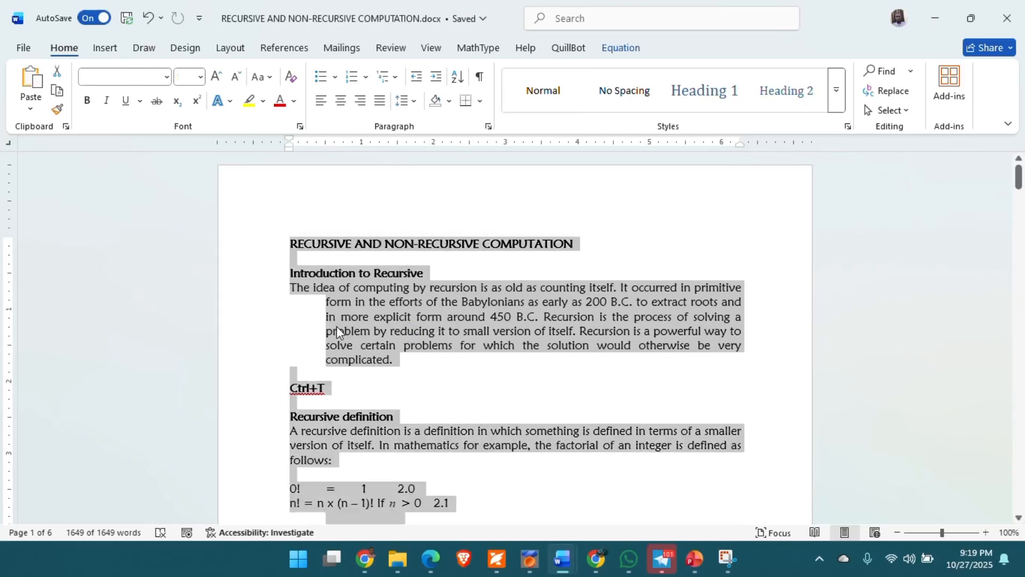
{"action": "key", "text": "ctrl+z"}
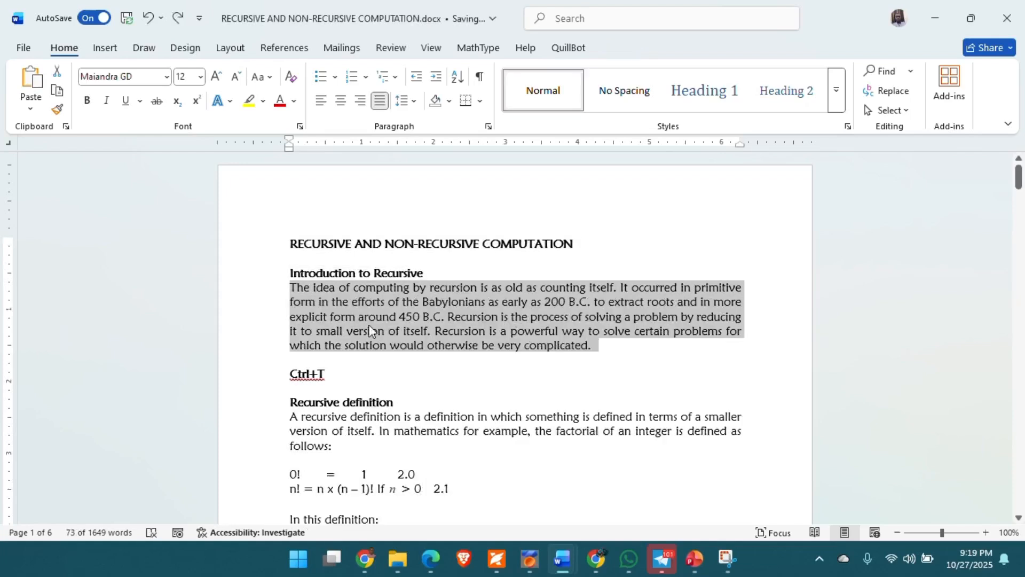
{"action": "left_click", "coordinate": [378, 327]}
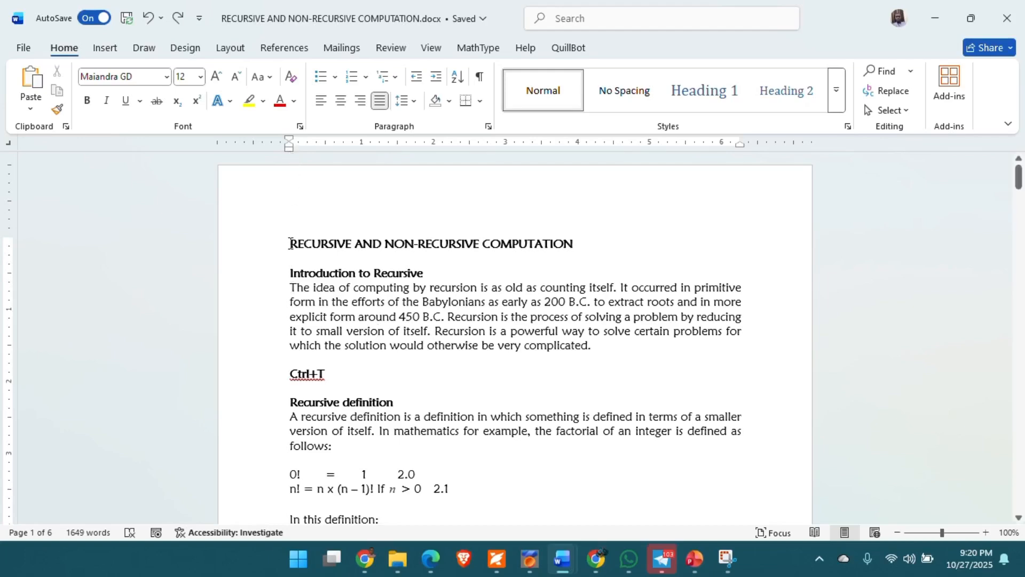
- Select from the title through "follows:", set the Left Indent to 0.5 inch on the ruler, and move it back to zero
{"action": "left_click_drag", "start_coordinate": [291, 241], "coordinate": [382, 446]}
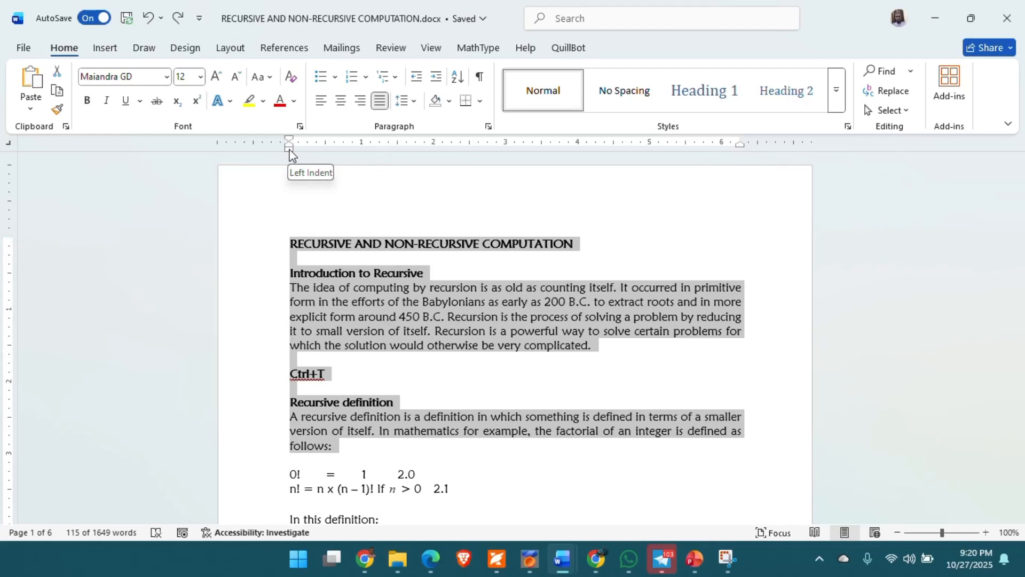
{"action": "mouse_move", "coordinate": [289, 151]}
{"action": "left_mouse_down"}
{"action": "mouse_move", "coordinate": [347, 156]}
{"action": "mouse_move", "coordinate": [324, 153]}
{"action": "left_mouse_up"}
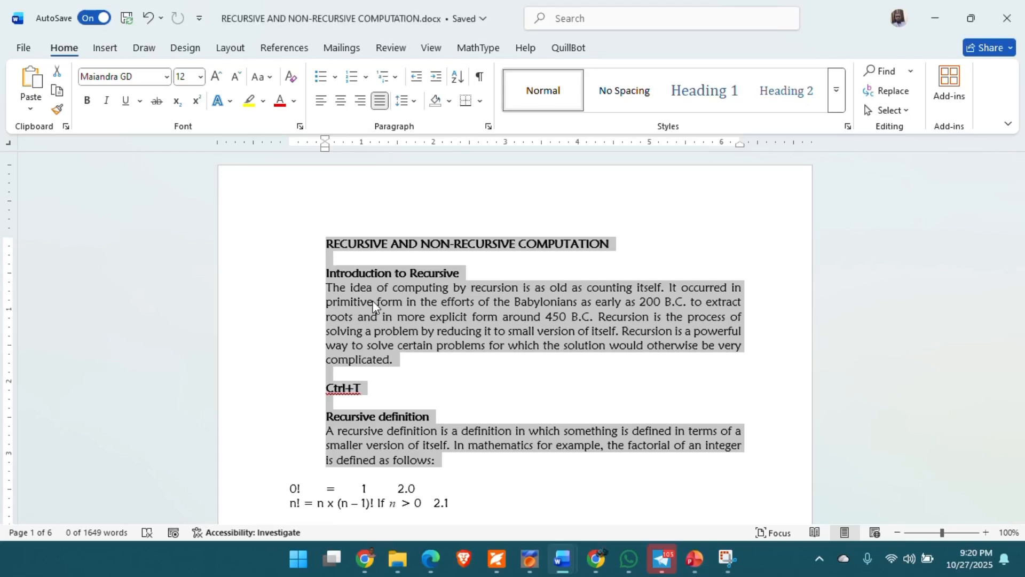
{"action": "mouse_move", "coordinate": [325, 148]}
{"action": "left_mouse_down"}
{"action": "mouse_move", "coordinate": [286, 149]}
{"action": "mouse_move", "coordinate": [424, 150]}
{"action": "mouse_move", "coordinate": [277, 142]}
{"action": "mouse_move", "coordinate": [415, 150]}
{"action": "mouse_move", "coordinate": [284, 143]}
{"action": "mouse_move", "coordinate": [394, 144]}
{"action": "mouse_move", "coordinate": [300, 147]}
{"action": "left_mouse_up"}
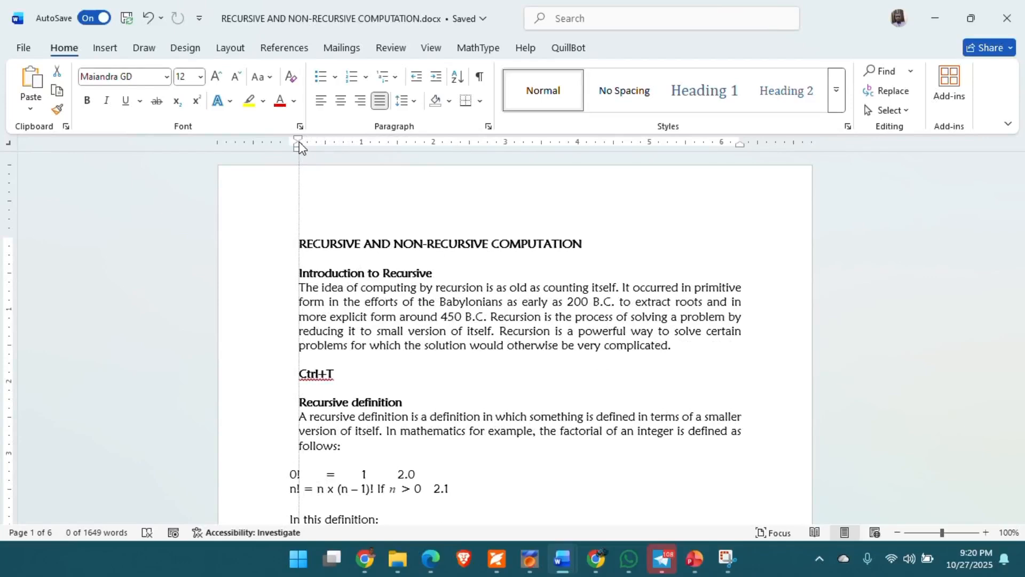
{"action": "left_click_drag", "start_coordinate": [299, 148], "coordinate": [289, 144]}
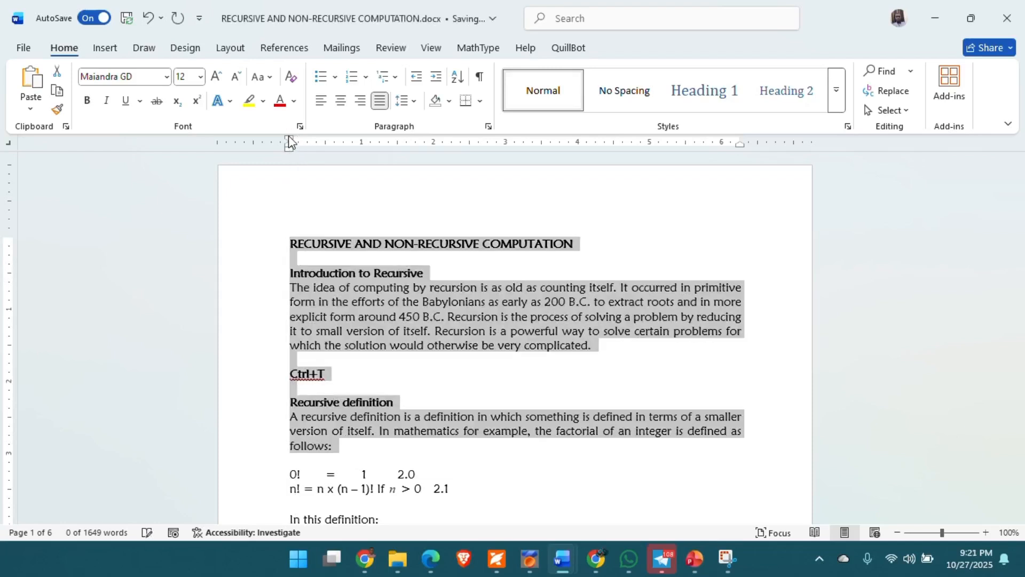
- Clear the selection, set the introduction paragraph's left indent to about 0.75 inch on the ruler, and return it to zero
{"action": "left_click", "coordinate": [338, 300]}
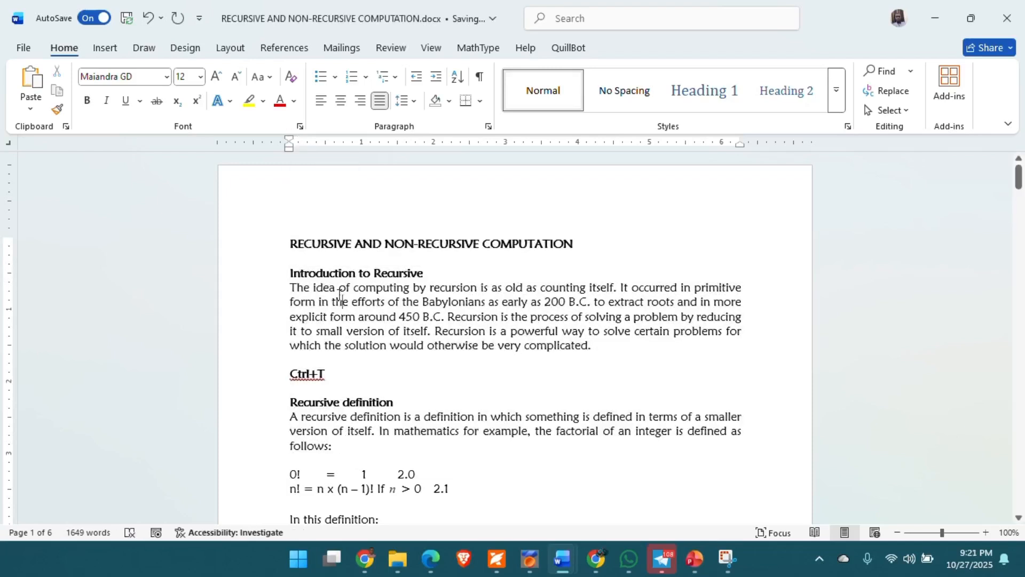
{"action": "mouse_move", "coordinate": [290, 136]}
{"action": "left_mouse_down"}
{"action": "mouse_move", "coordinate": [350, 140]}
{"action": "mouse_move", "coordinate": [290, 142]}
{"action": "mouse_move", "coordinate": [336, 142]}
{"action": "mouse_move", "coordinate": [343, 144]}
{"action": "mouse_move", "coordinate": [290, 145]}
{"action": "mouse_move", "coordinate": [343, 152]}
{"action": "left_mouse_up"}
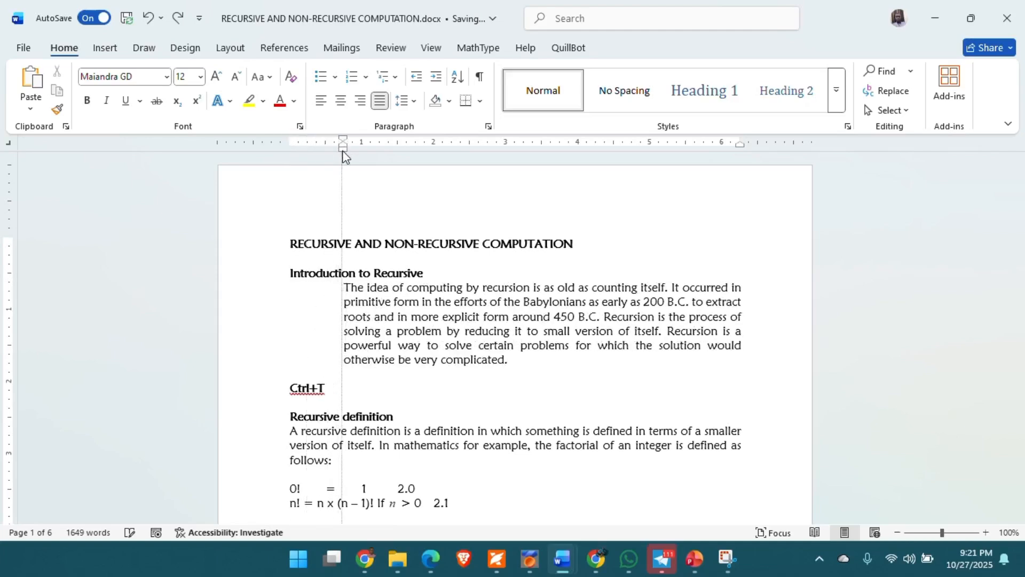
{"action": "left_click_drag", "start_coordinate": [344, 150], "coordinate": [290, 148]}
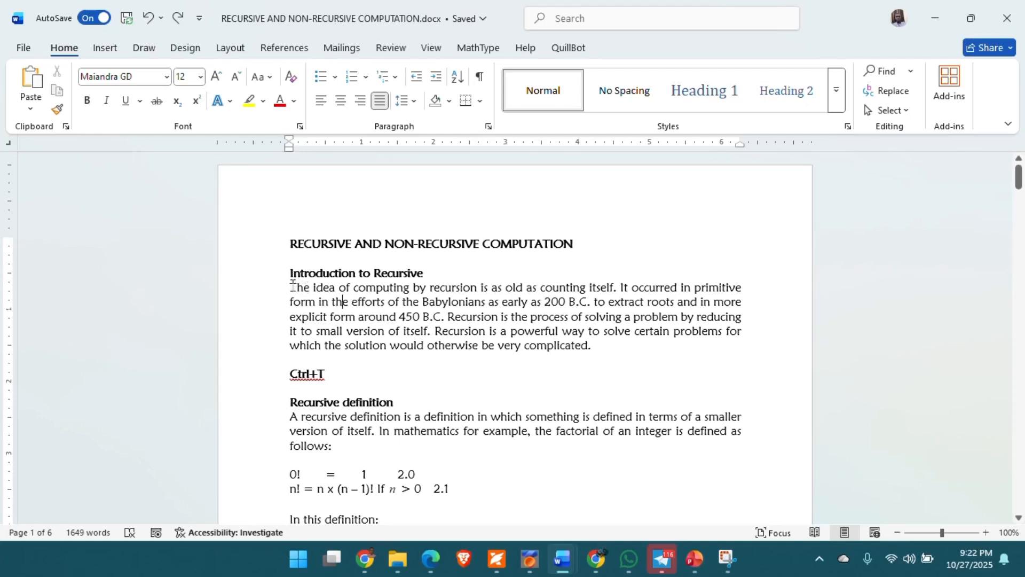
- Select the whole introduction paragraph, increase its indent two levels to 1 inch, and decrease it back to zero
{"action": "left_click_drag", "start_coordinate": [293, 283], "coordinate": [591, 349]}
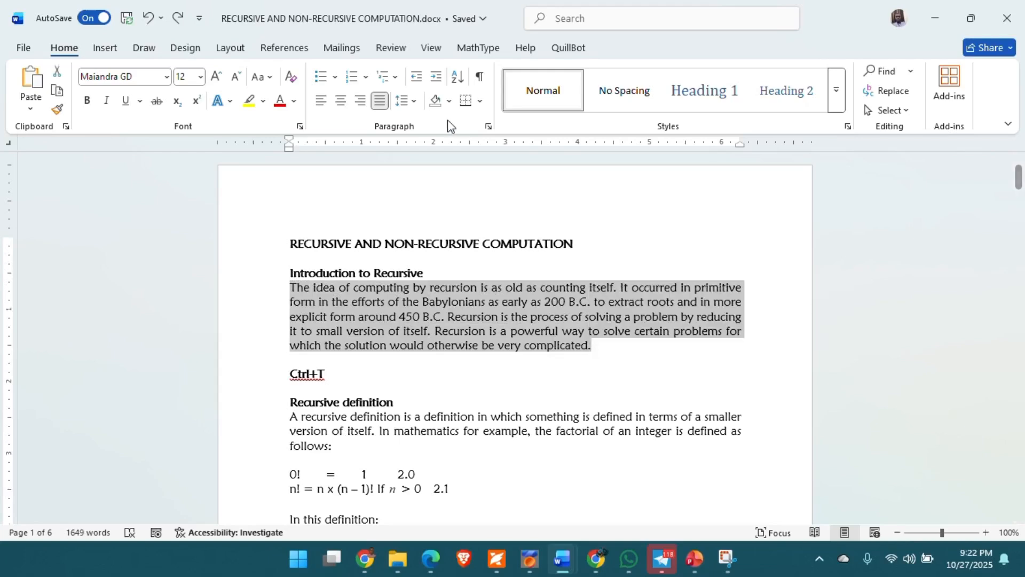
{"action": "left_click", "coordinate": [437, 80]}
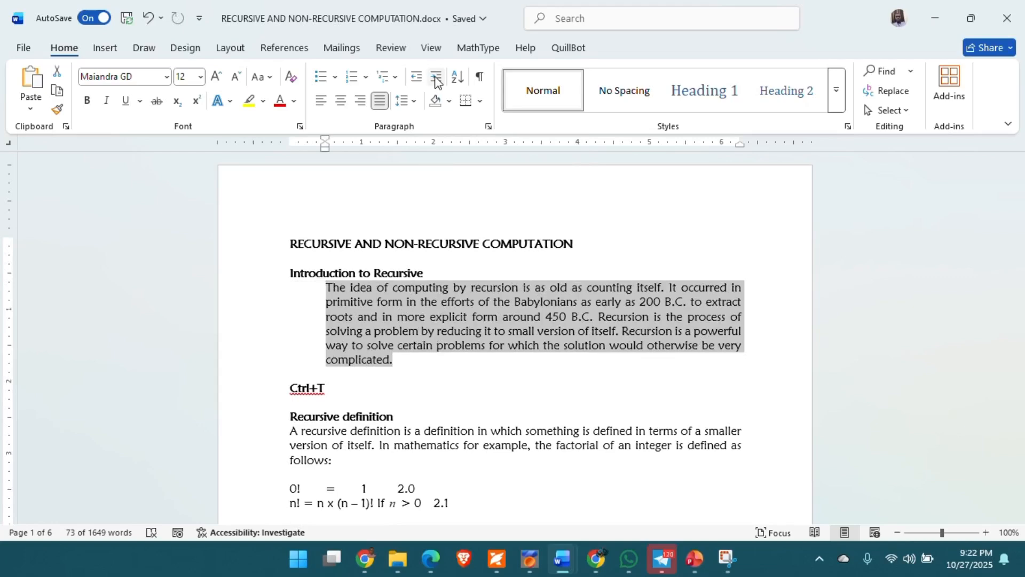
{"action": "left_click", "coordinate": [436, 80]}
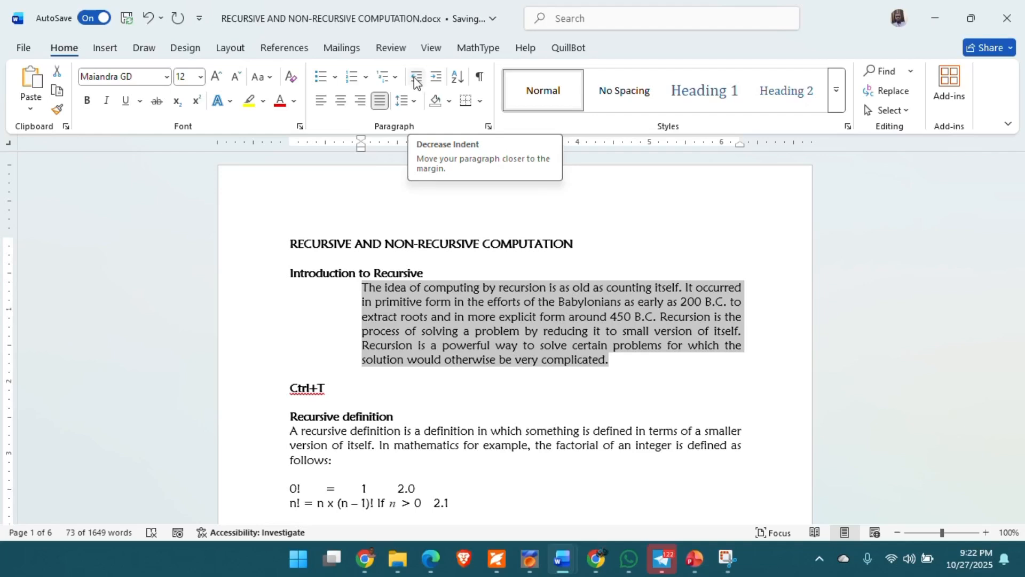
{"action": "left_click", "coordinate": [417, 81]}
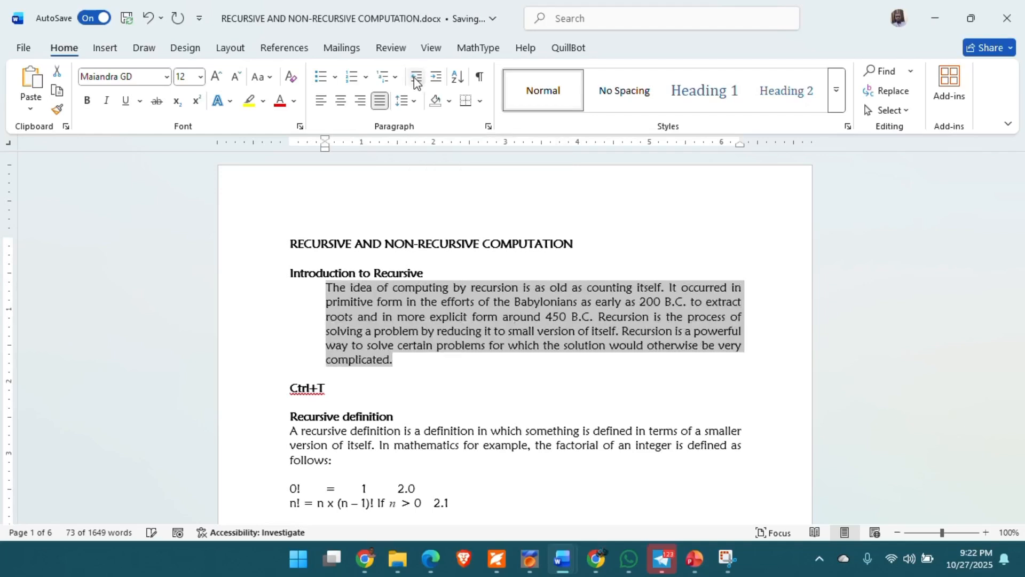
{"action": "left_click", "coordinate": [417, 82]}
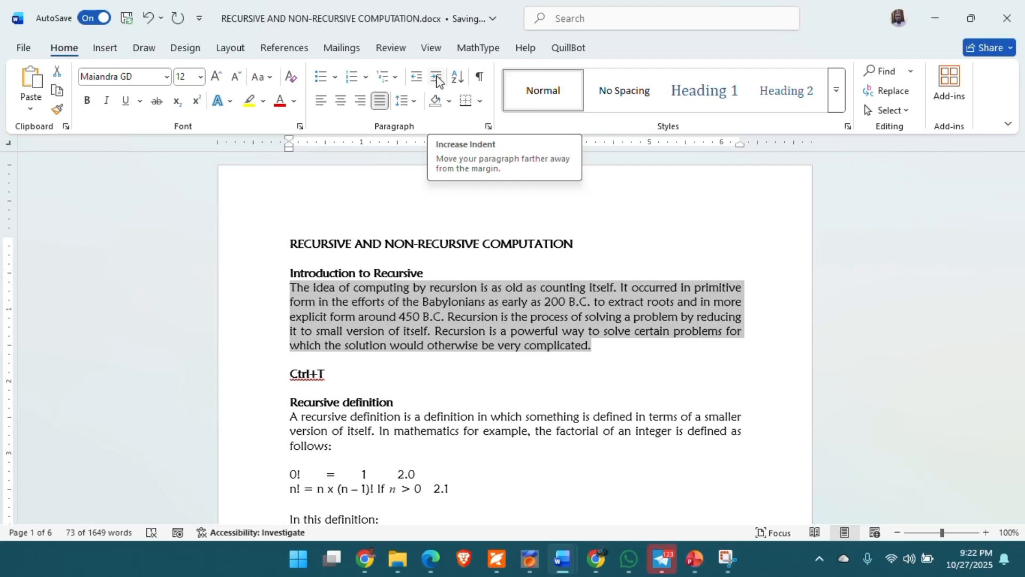
- Increase the introduction paragraph's indent three levels to 1.5 inches and decrease it back to the margin
{"action": "left_click", "coordinate": [436, 78]}
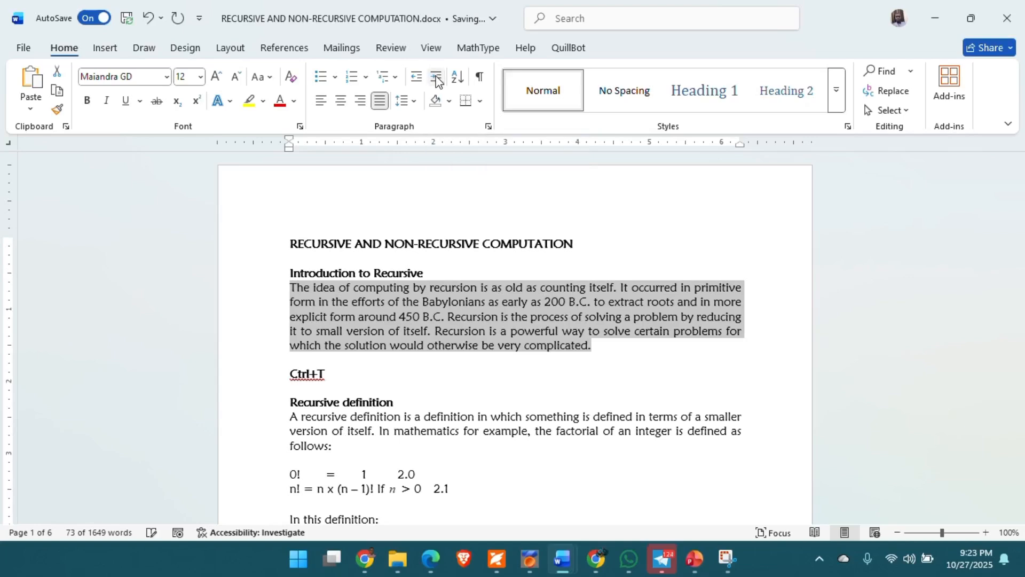
{"action": "left_click", "coordinate": [436, 78]}
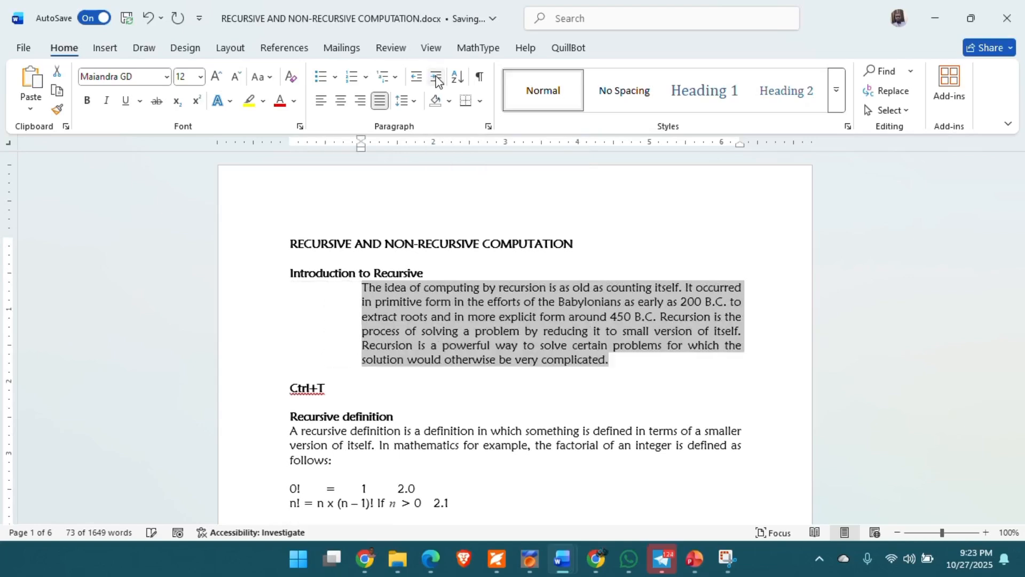
{"action": "left_click", "coordinate": [436, 79]}
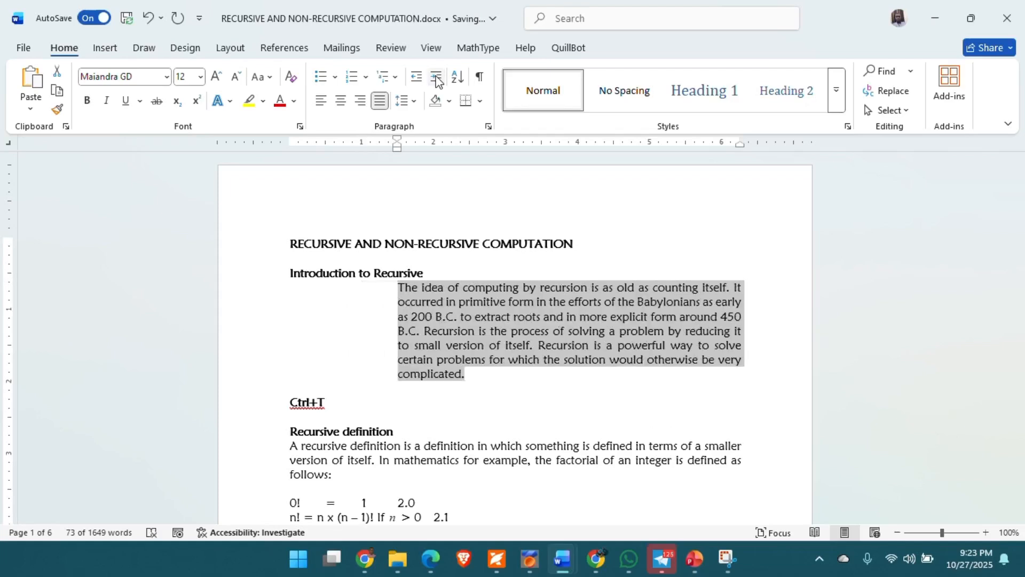
{"action": "left_click", "coordinate": [417, 80]}
{"action": "left_click", "coordinate": [417, 80]}
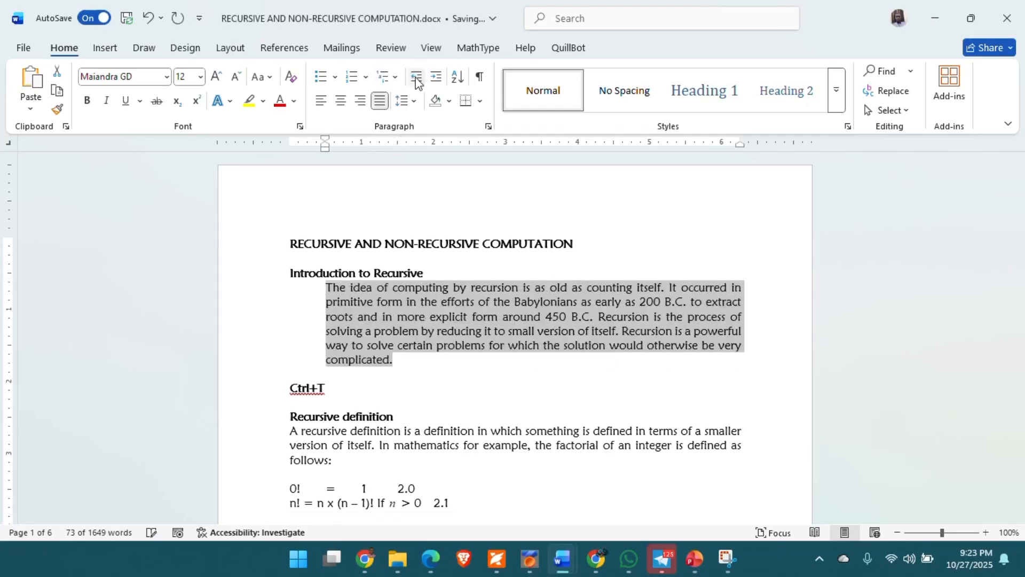
{"action": "left_click", "coordinate": [416, 81]}
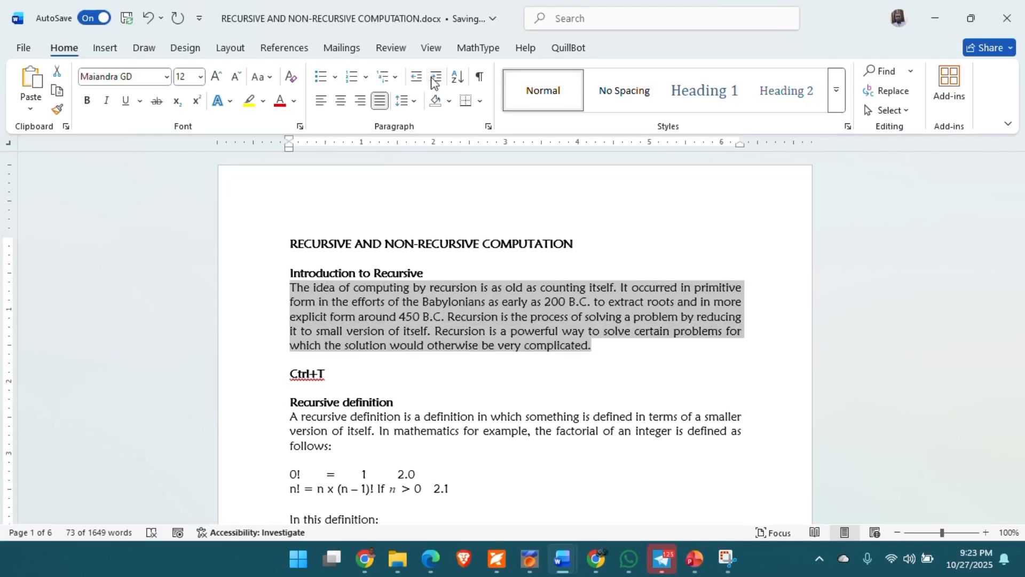
- Repeat the indent increase on the introduction paragraph to 1.5 inches and again to 1 inch, decreasing it to zero each time
{"action": "left_click", "coordinate": [436, 81]}
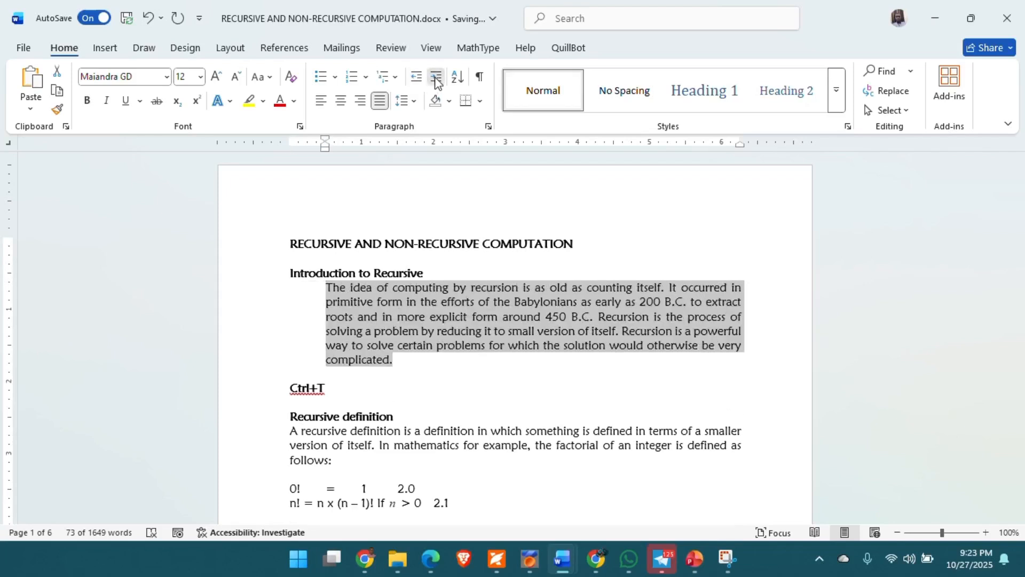
{"action": "left_click", "coordinate": [436, 80]}
{"action": "left_click", "coordinate": [436, 80]}
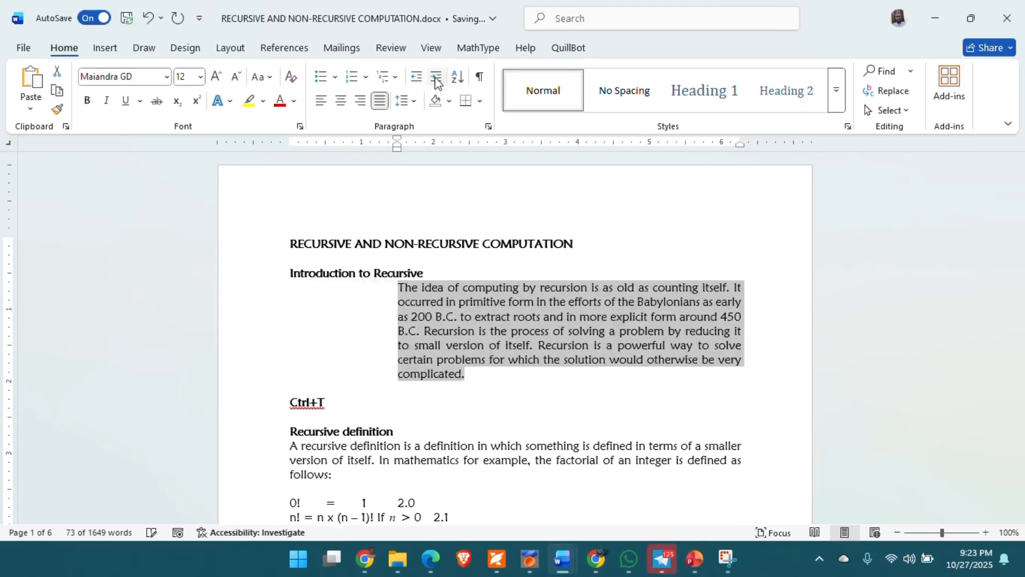
{"action": "left_click", "coordinate": [415, 79]}
{"action": "left_click", "coordinate": [415, 79]}
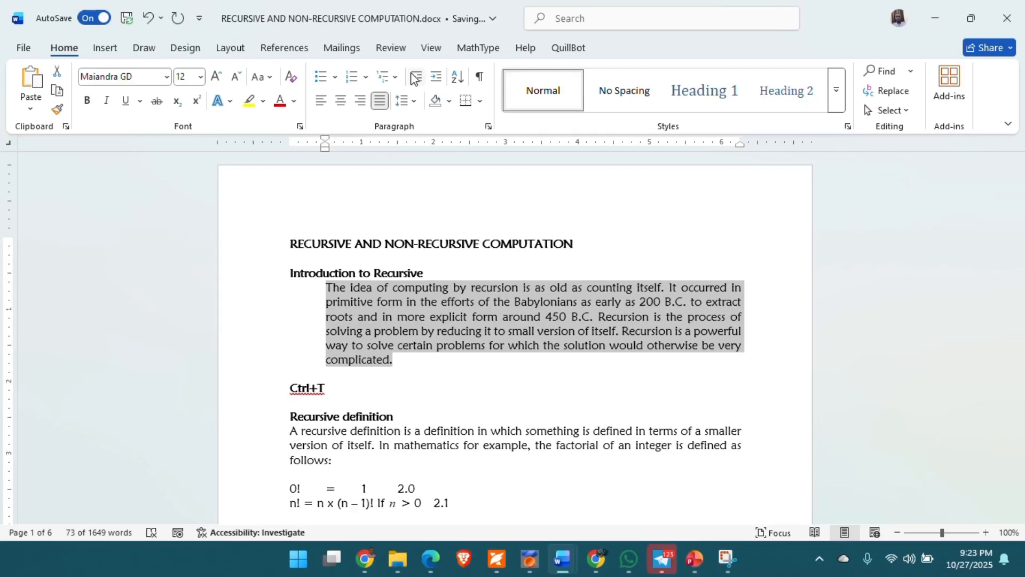
{"action": "left_click", "coordinate": [417, 80]}
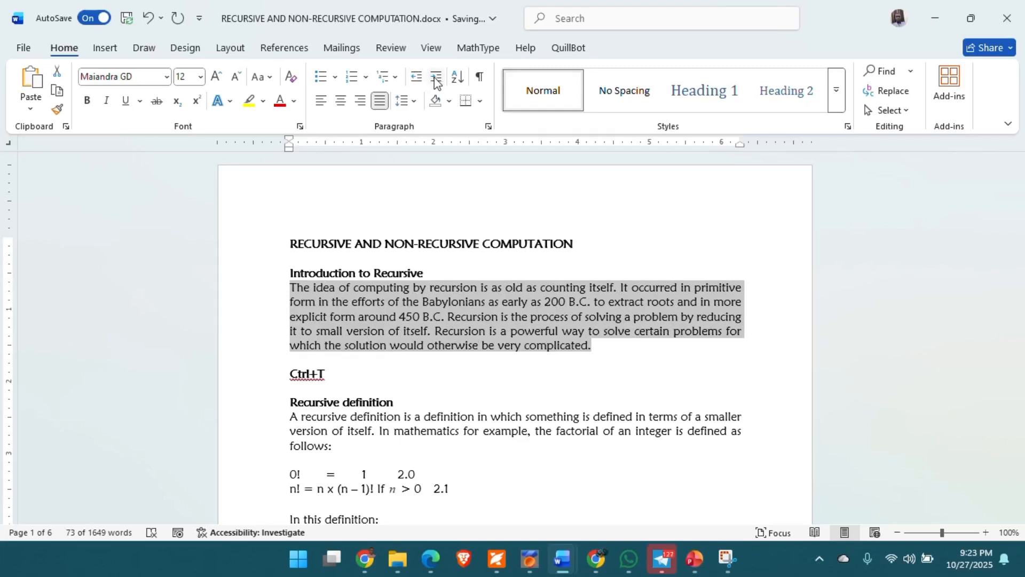
{"action": "left_click", "coordinate": [436, 79]}
{"action": "left_click", "coordinate": [436, 79]}
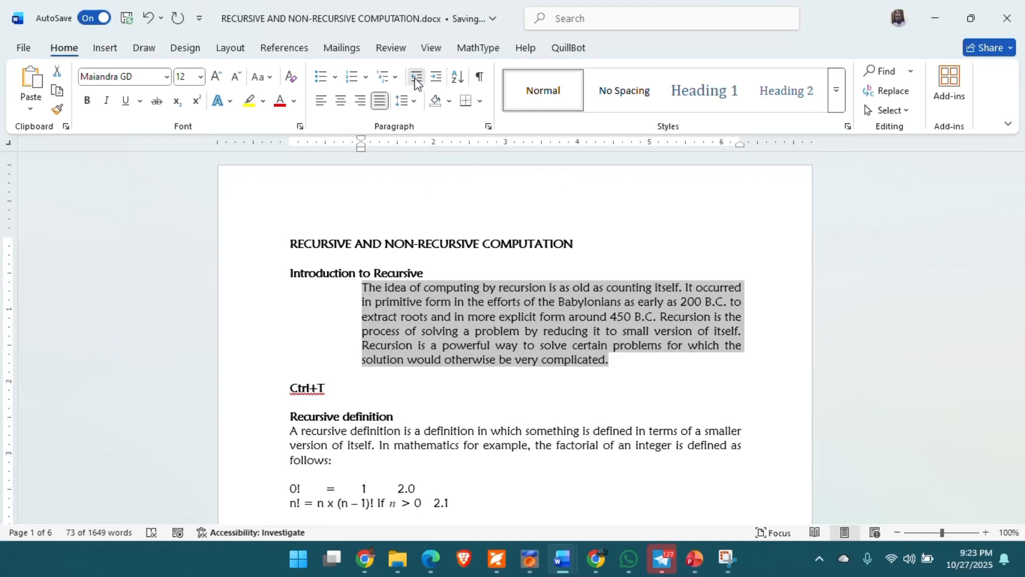
{"action": "left_click", "coordinate": [416, 80]}
{"action": "left_click", "coordinate": [416, 80]}
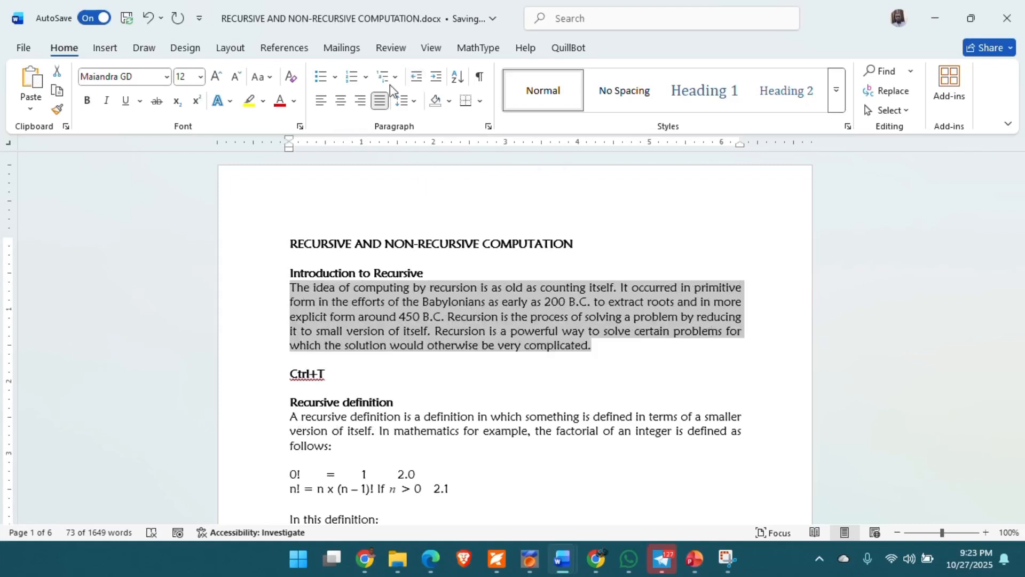
- Set the introduction paragraph's left indent to 4 inches in the paragraph layout settings and enter 4 for its right indent
{"action": "left_click", "coordinate": [238, 53]}
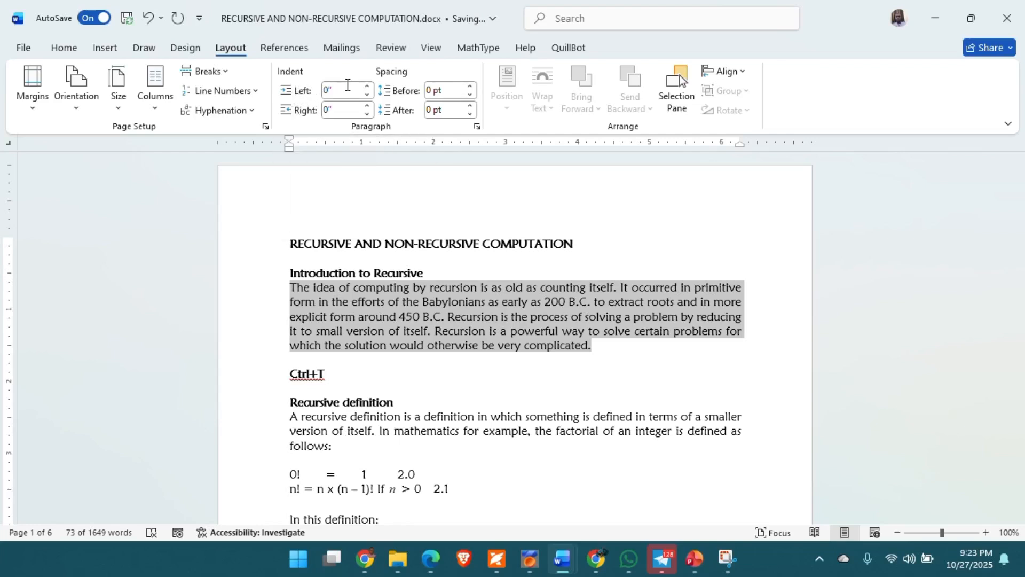
{"action": "left_click", "coordinate": [341, 88]}
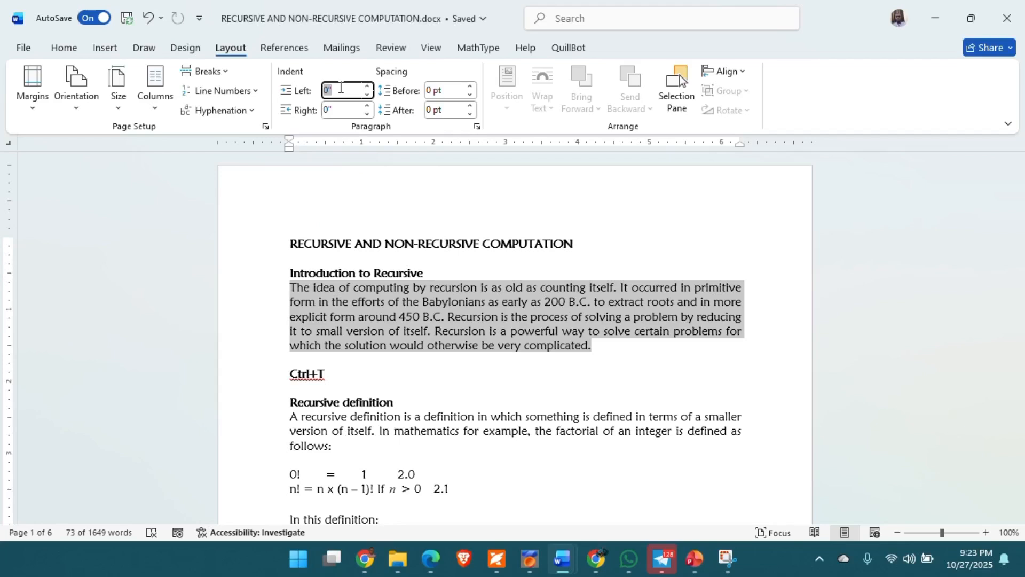
{"action": "type", "text": "4"}
{"action": "left_click", "coordinate": [330, 111]}
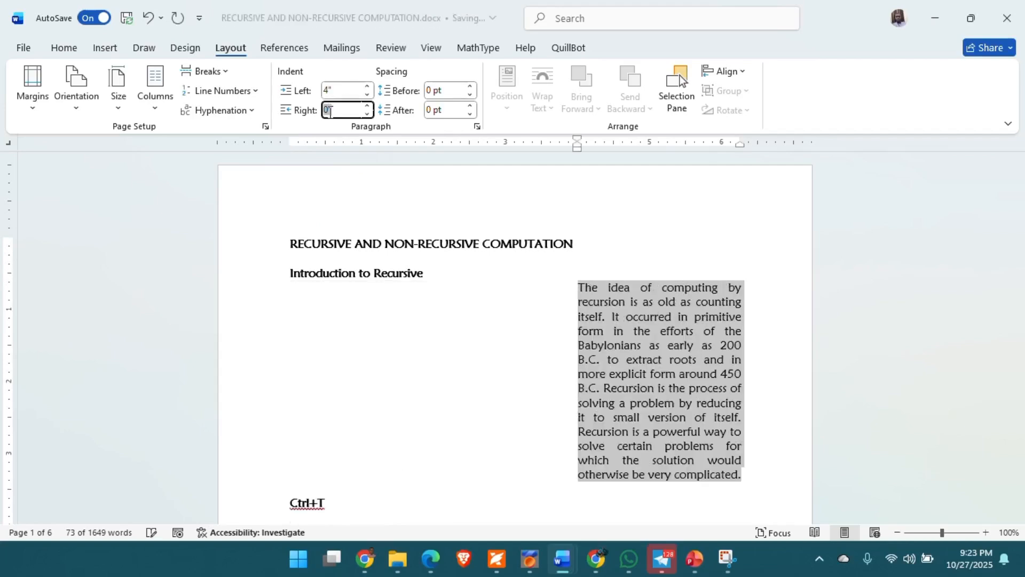
{"action": "type", "text": "4"}
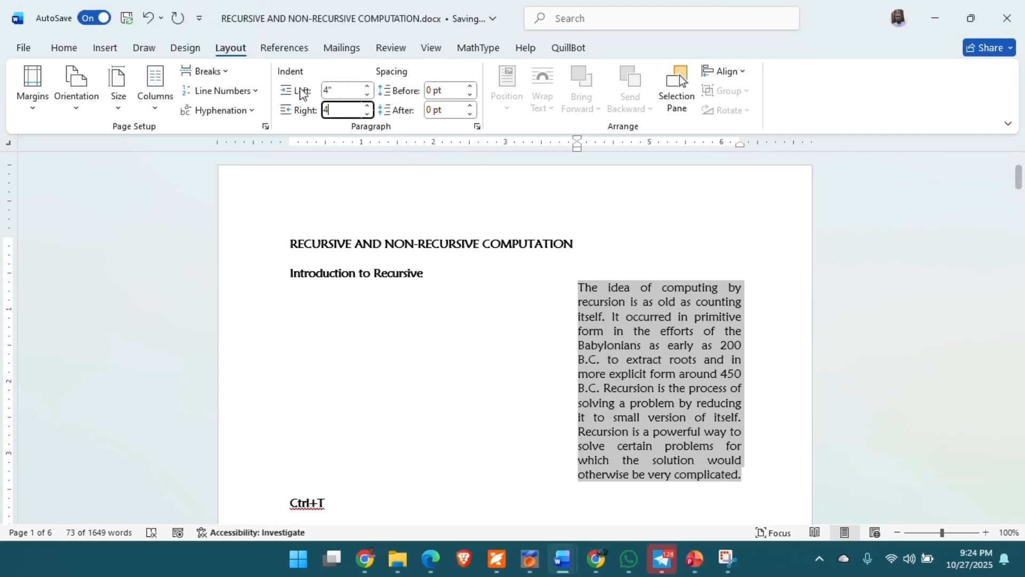
- Decrease the introduction paragraph's indent level by level until it is back at the left margin, and clear the selection
{"action": "left_click", "coordinate": [69, 53]}
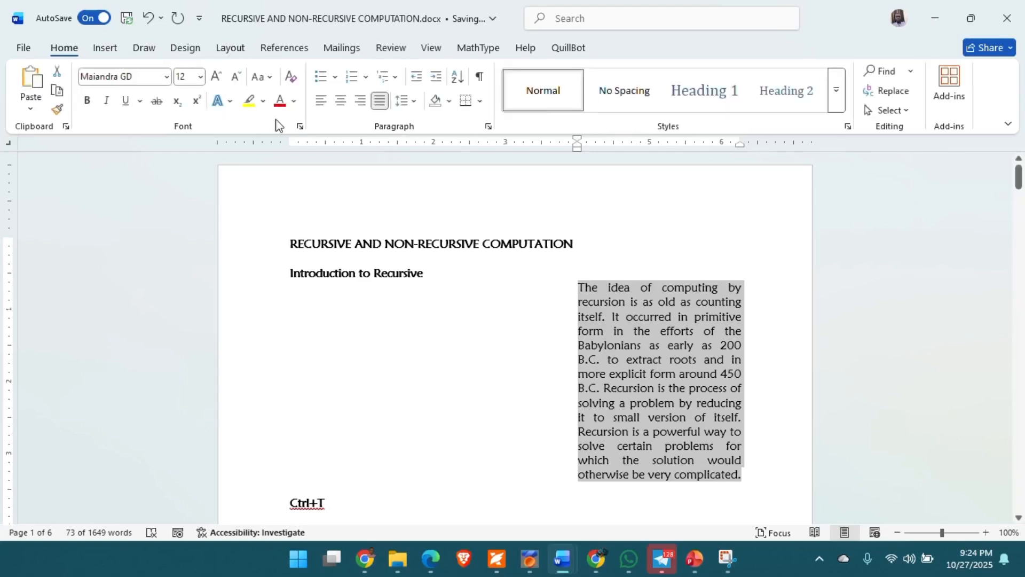
{"action": "left_click", "coordinate": [416, 77]}
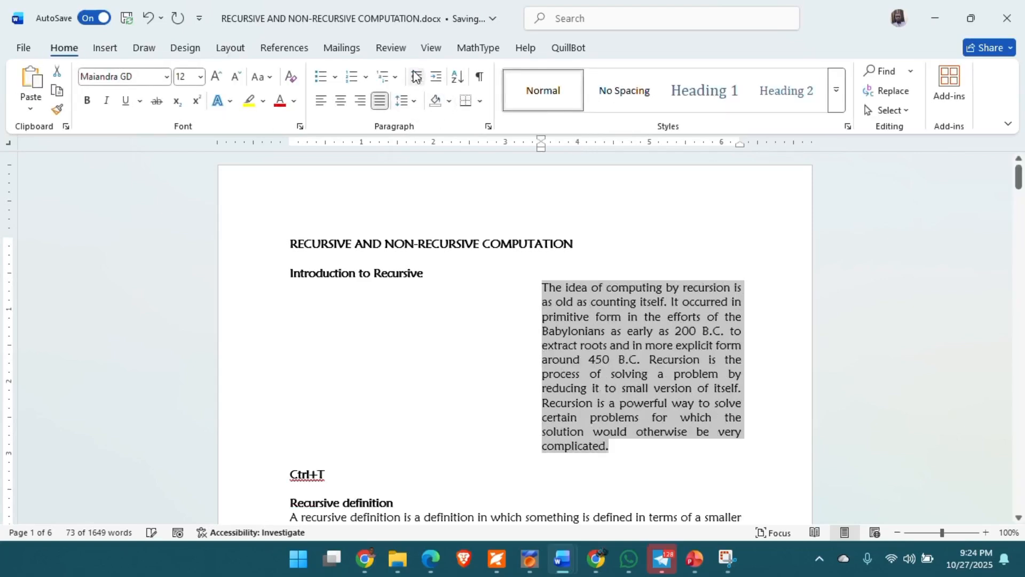
{"action": "left_click", "coordinate": [417, 77]}
{"action": "left_click", "coordinate": [416, 77]}
{"action": "left_click", "coordinate": [416, 77]}
{"action": "left_click", "coordinate": [416, 78]}
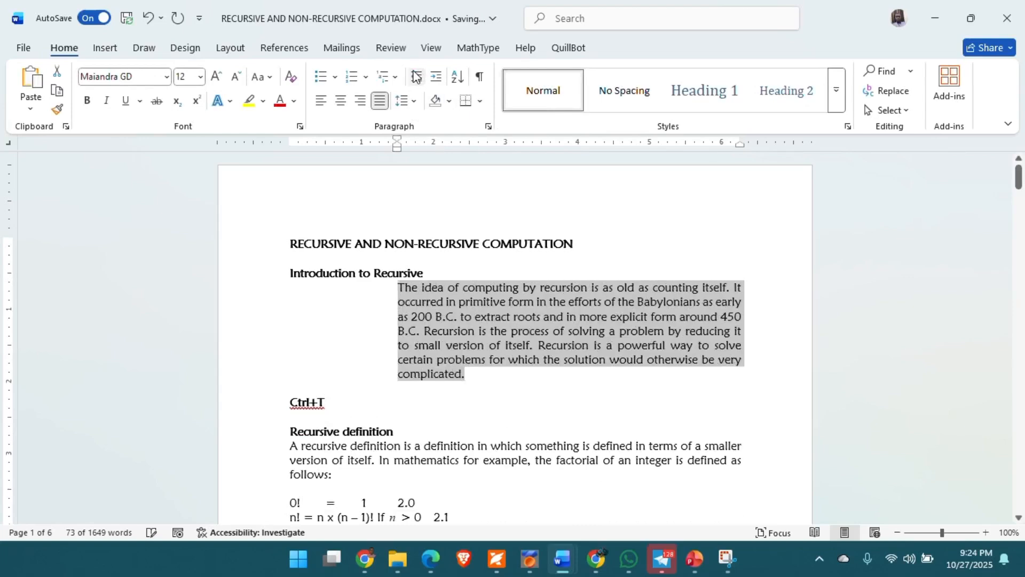
{"action": "left_click", "coordinate": [416, 77]}
{"action": "left_click", "coordinate": [416, 77]}
{"action": "left_click", "coordinate": [417, 78]}
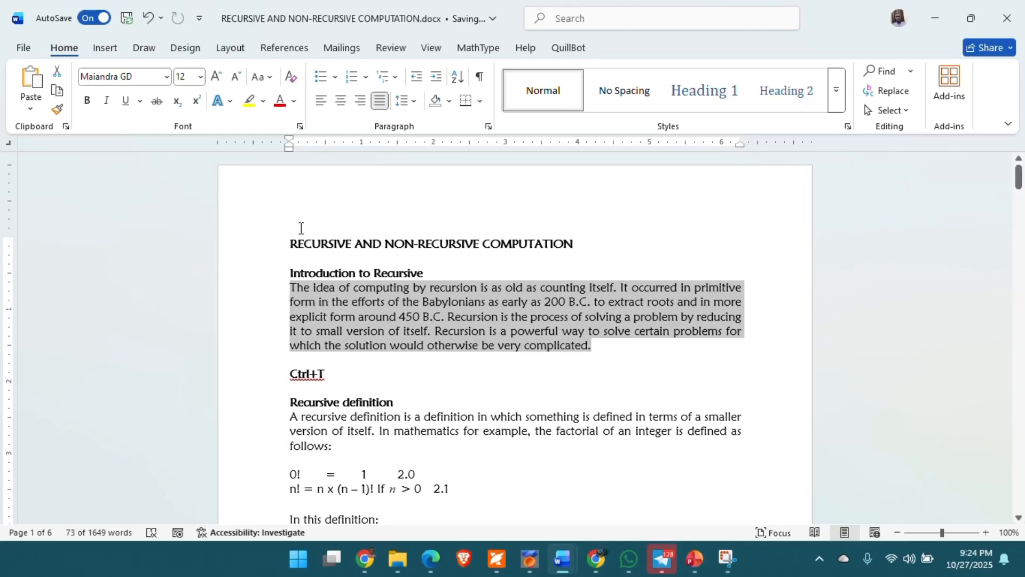
{"action": "left_click", "coordinate": [390, 338]}
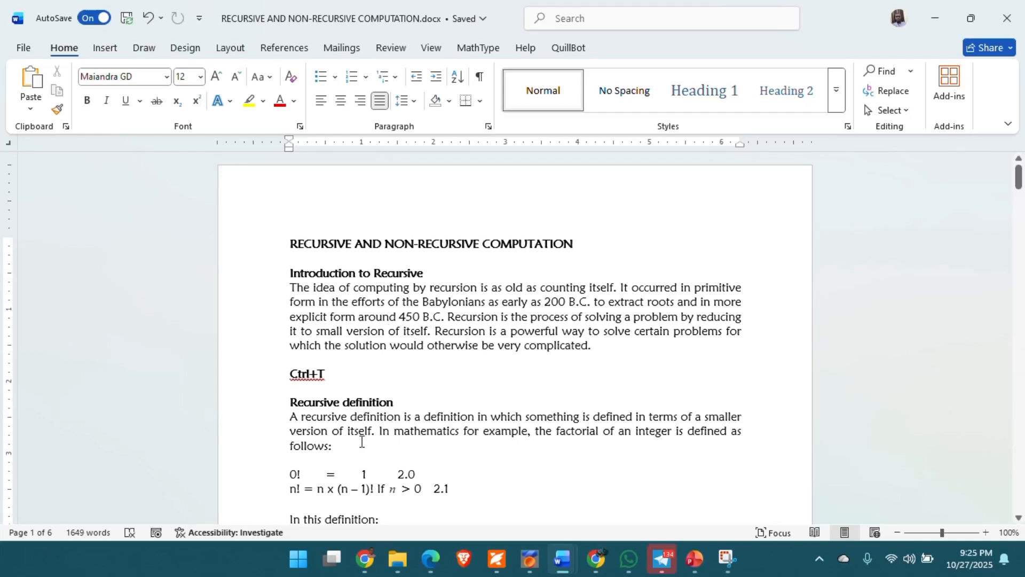
- Highlight the two factorial equation lines, 2.0 and 2.1, under "Recursive definition" and clear the selection
{"action": "scroll", "coordinate": [380, 434], "scroll_direction": "down", "scroll_amount": 1}
{"action": "scroll", "coordinate": [380, 434], "scroll_direction": "down", "scroll_amount": 3}
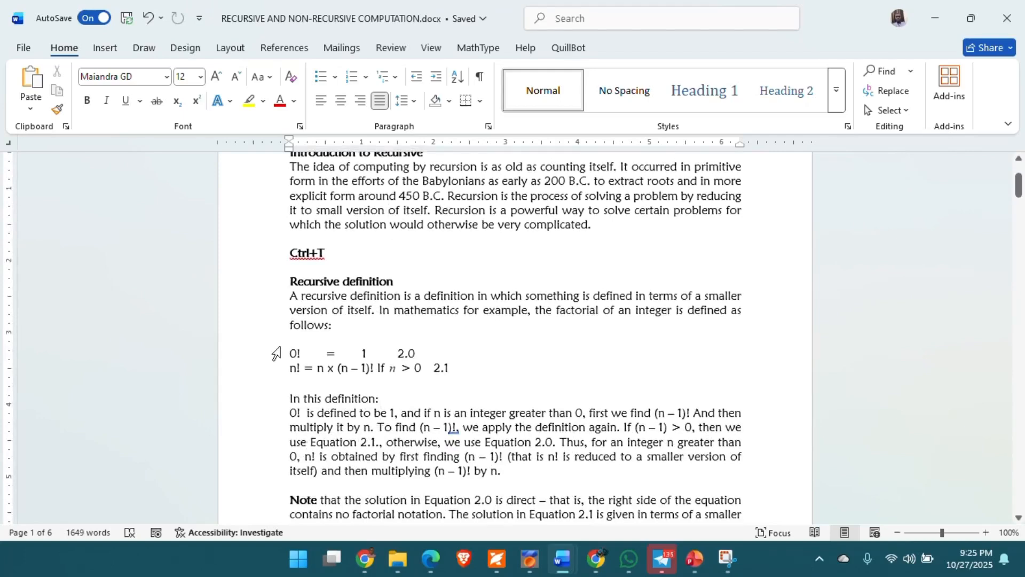
{"action": "left_click_drag", "start_coordinate": [290, 281], "coordinate": [413, 320]}
{"action": "left_click", "coordinate": [403, 324]}
{"action": "left_click_drag", "start_coordinate": [290, 352], "coordinate": [450, 372]}
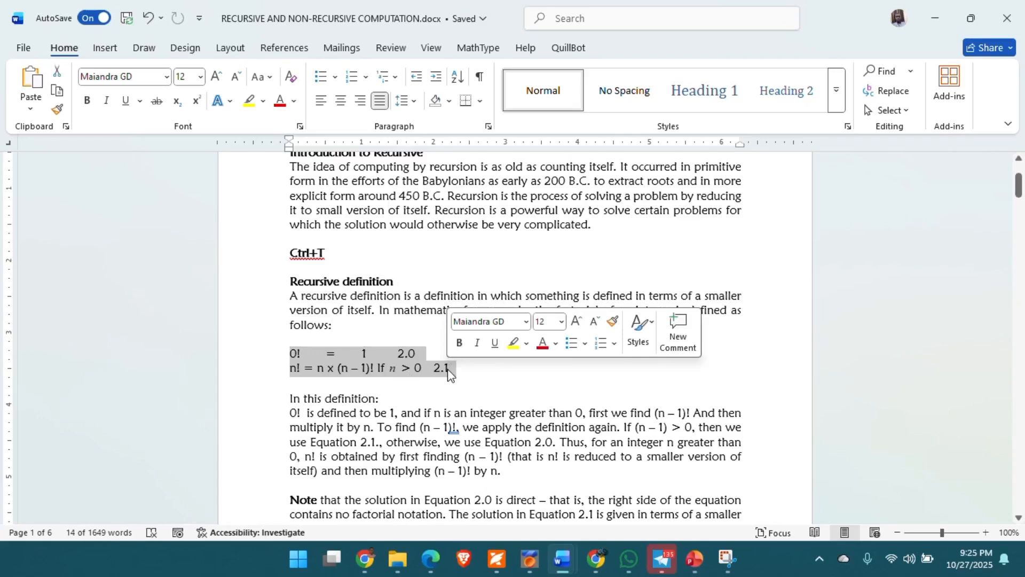
{"action": "left_click", "coordinate": [355, 394]}
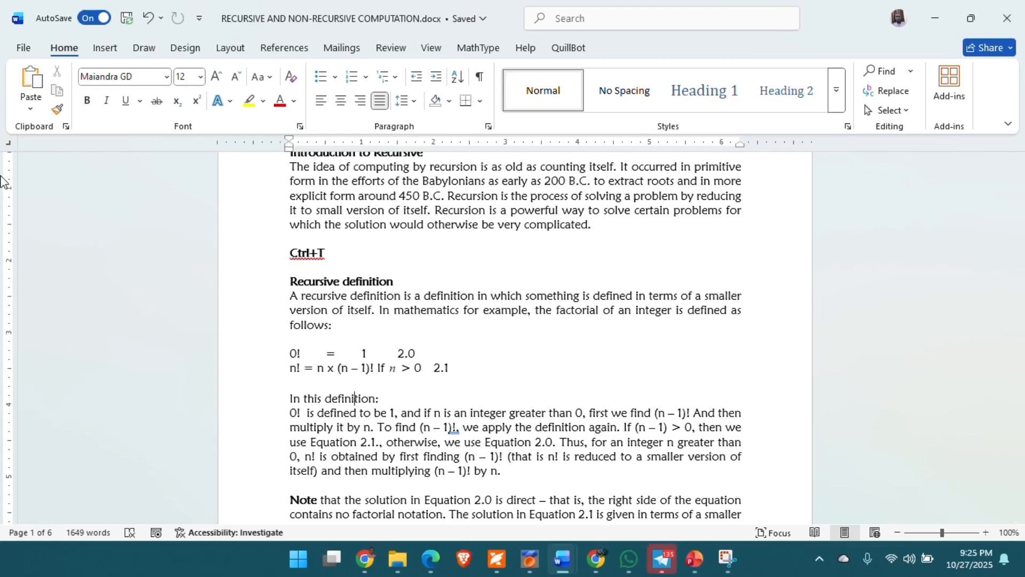
- Cycle the ruler's tab selector through its tab and indent types, past First Line Indent, and stop on Center Tab
{"action": "left_click", "coordinate": [9, 145]}
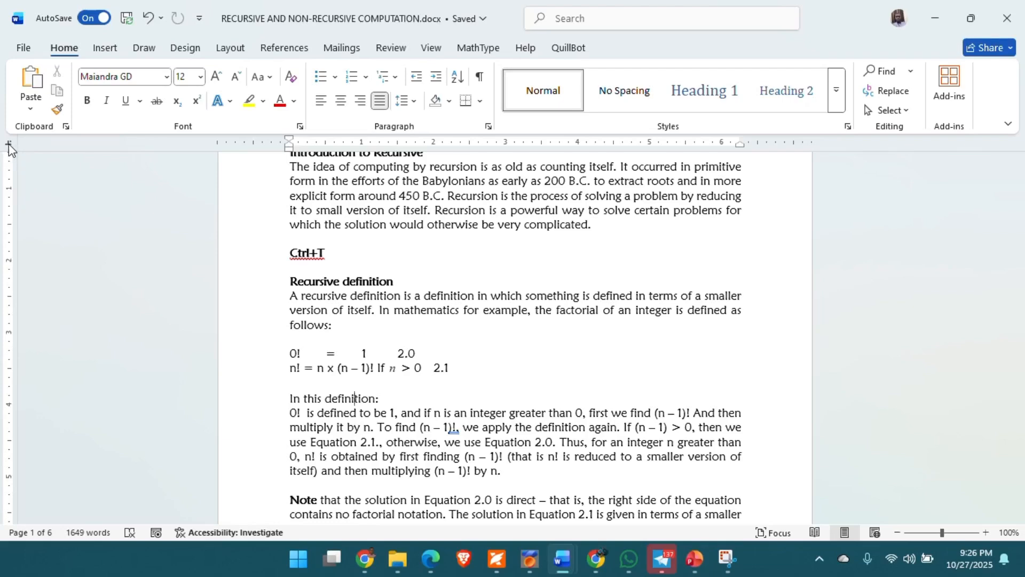
{"action": "left_click", "coordinate": [9, 144]}
{"action": "left_click", "coordinate": [9, 144]}
{"action": "left_click", "coordinate": [9, 144]}
{"action": "left_click", "coordinate": [9, 144]}
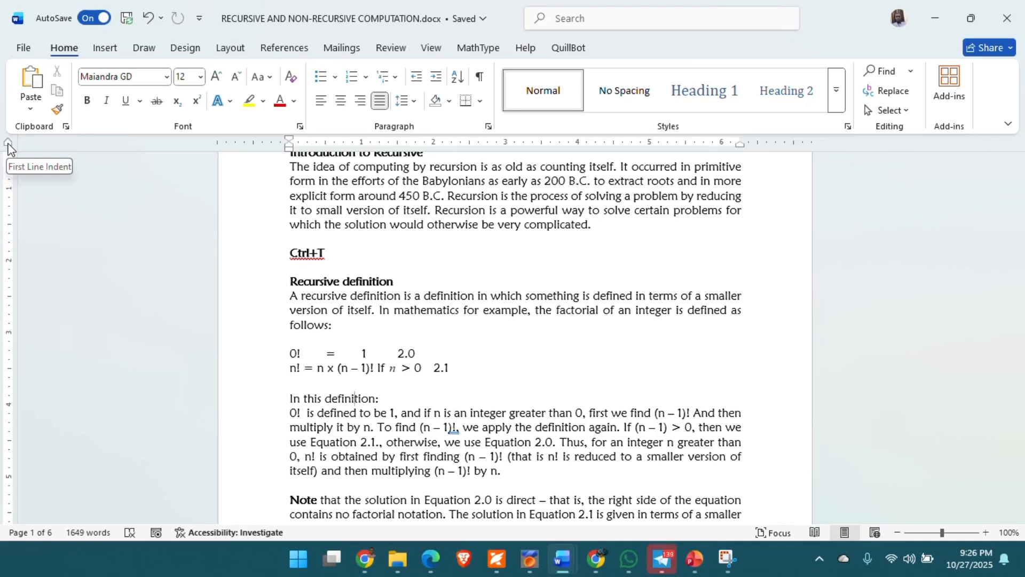
{"action": "left_click", "coordinate": [8, 144]}
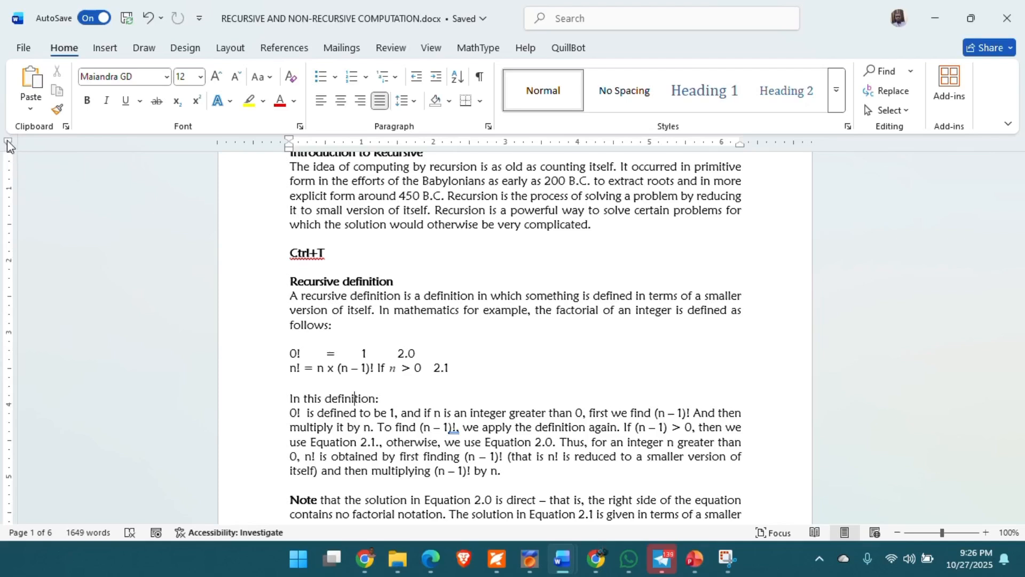
{"action": "left_click", "coordinate": [8, 144]}
{"action": "left_click", "coordinate": [9, 143]}
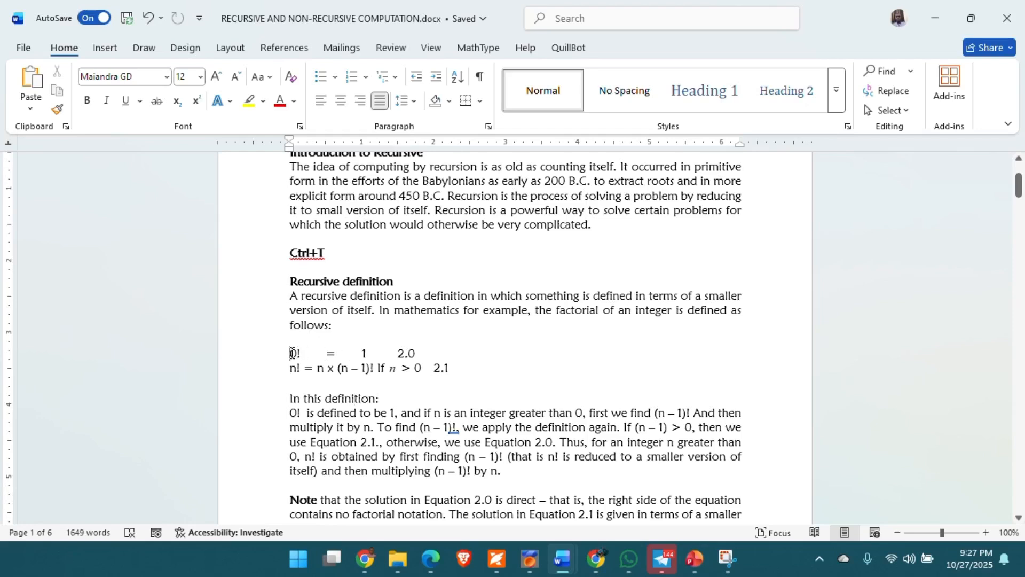
- Try out a tab in front of the 0! equation line under "Recursive definition" and undo it
{"action": "left_click_drag", "start_coordinate": [291, 353], "coordinate": [451, 368]}
{"action": "left_click", "coordinate": [291, 350]}
{"action": "key", "text": "Tab"}
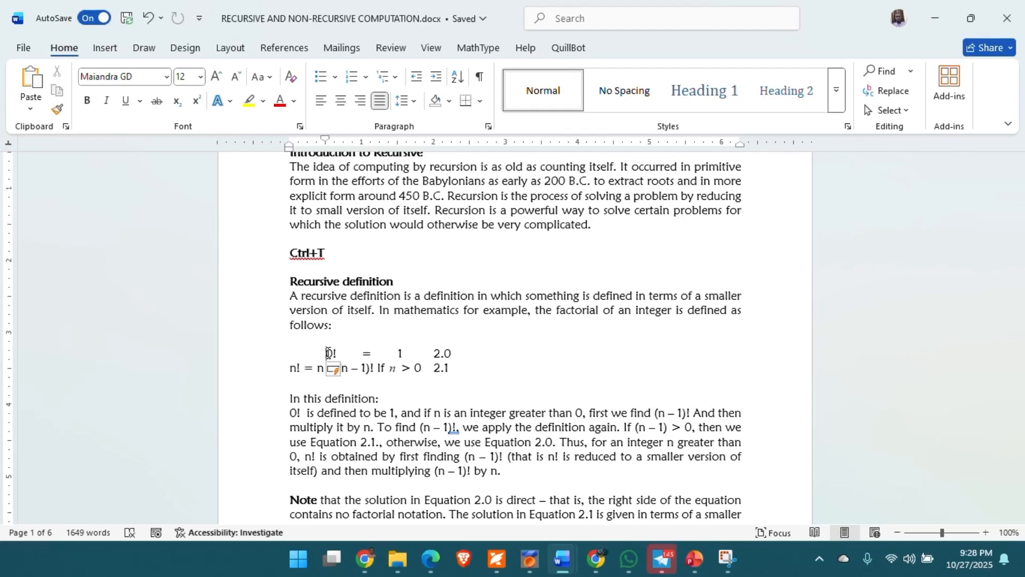
{"action": "key", "text": "ctrl+z"}
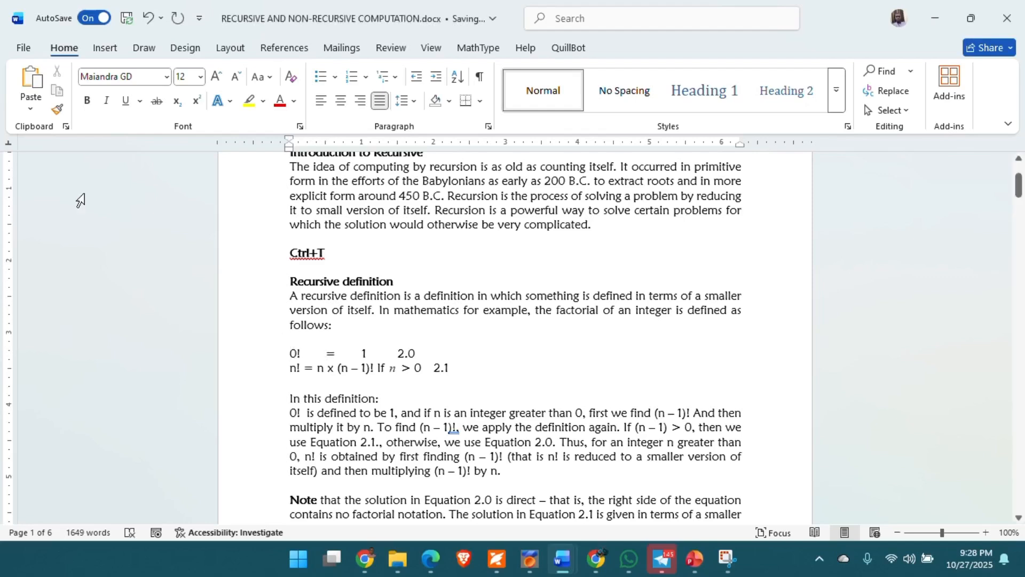
- Add a right tab stop at 2 inches on the ruler for the two factorial equation lines
{"action": "left_click", "coordinate": [8, 144]}
{"action": "left_click_drag", "start_coordinate": [290, 352], "coordinate": [456, 364]}
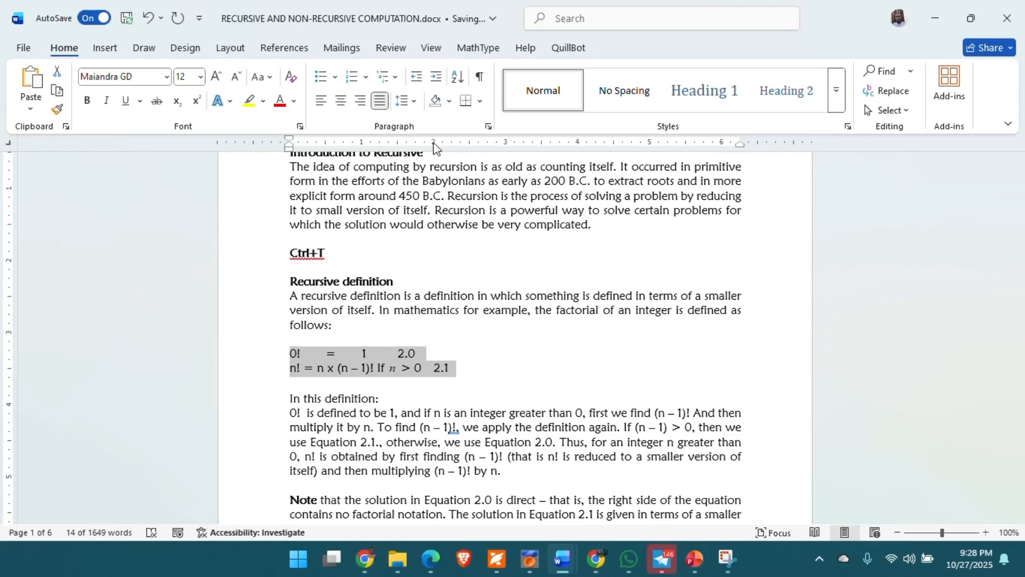
{"action": "left_click", "coordinate": [434, 143]}
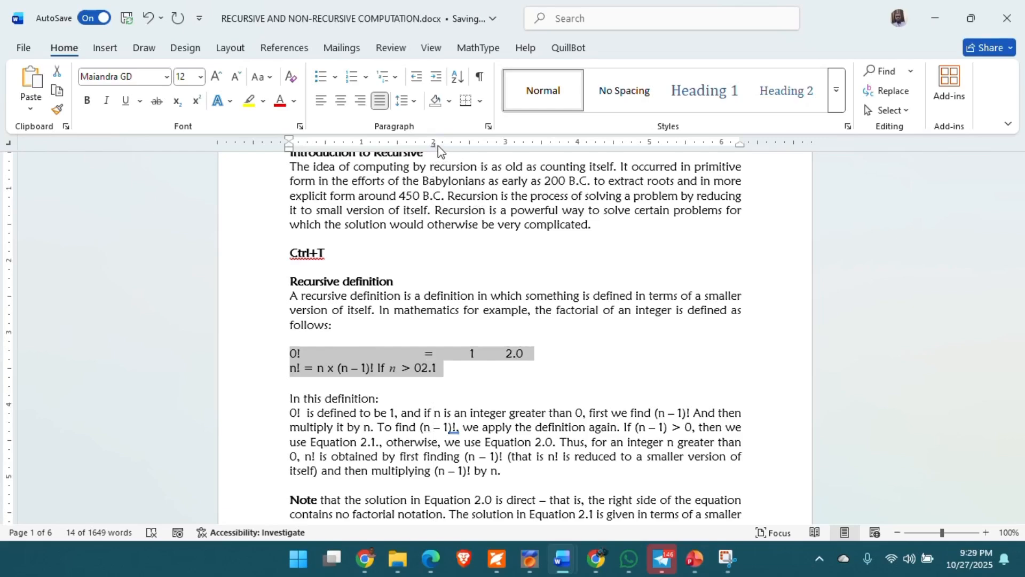
- Delete the tabs in front of "=", "1" and "2.0" in the 0! equation line
{"action": "left_click", "coordinate": [426, 356]}
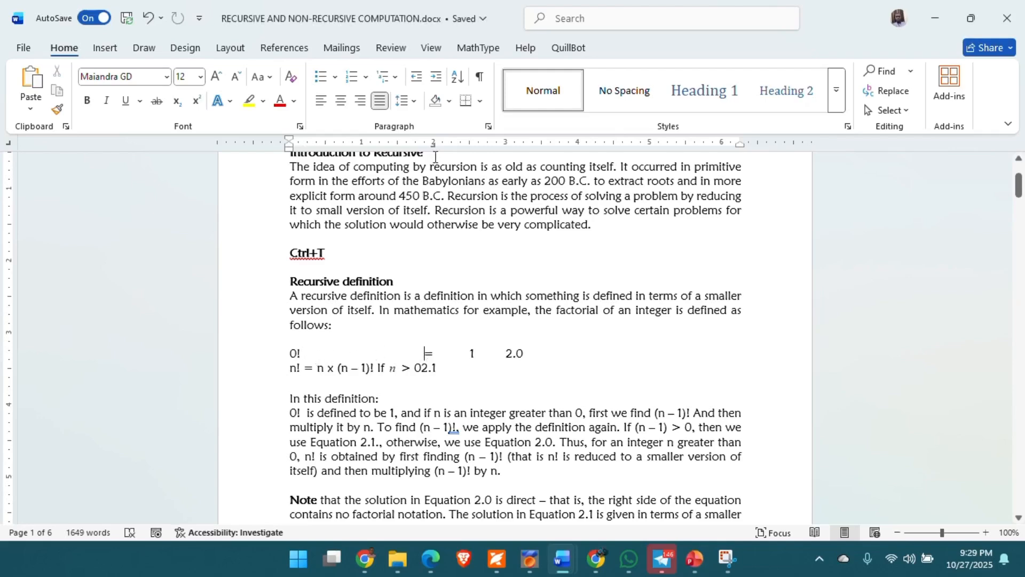
{"action": "key", "text": "ctrl+z"}
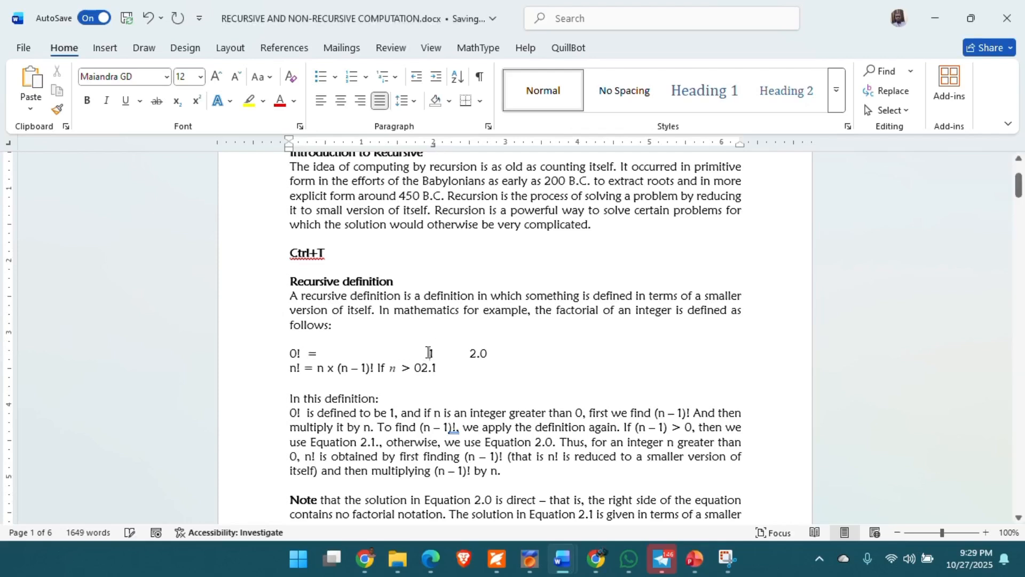
{"action": "key", "text": "BackSpace"}
{"action": "left_click", "coordinate": [417, 353]}
{"action": "key", "text": "BackSpace"}
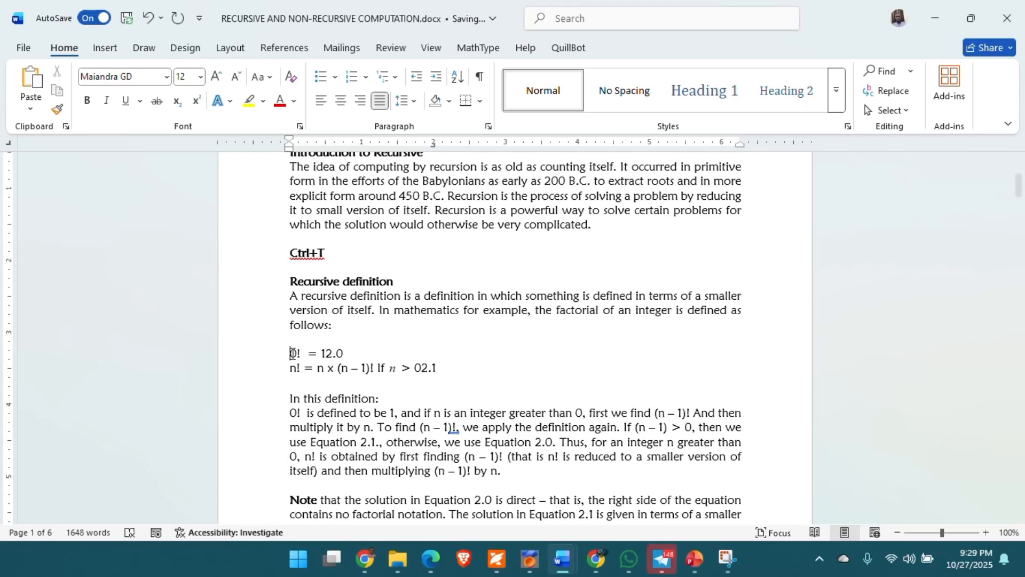
- Insert a tab in front of the 0! equation line and another before the first paragraph under "Recursive definition"
{"action": "key", "text": "Tab"}
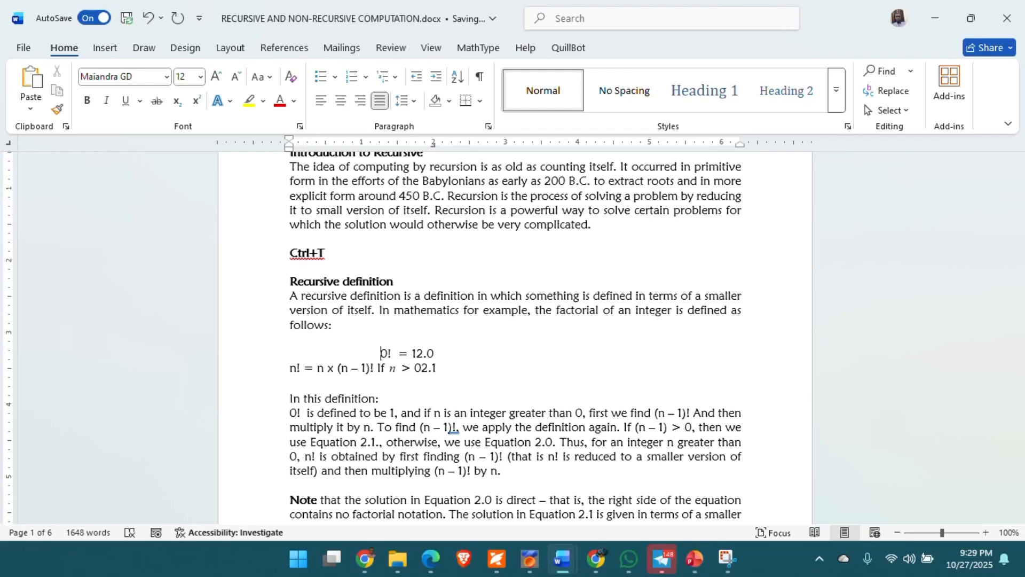
{"action": "left_click", "coordinate": [291, 298]}
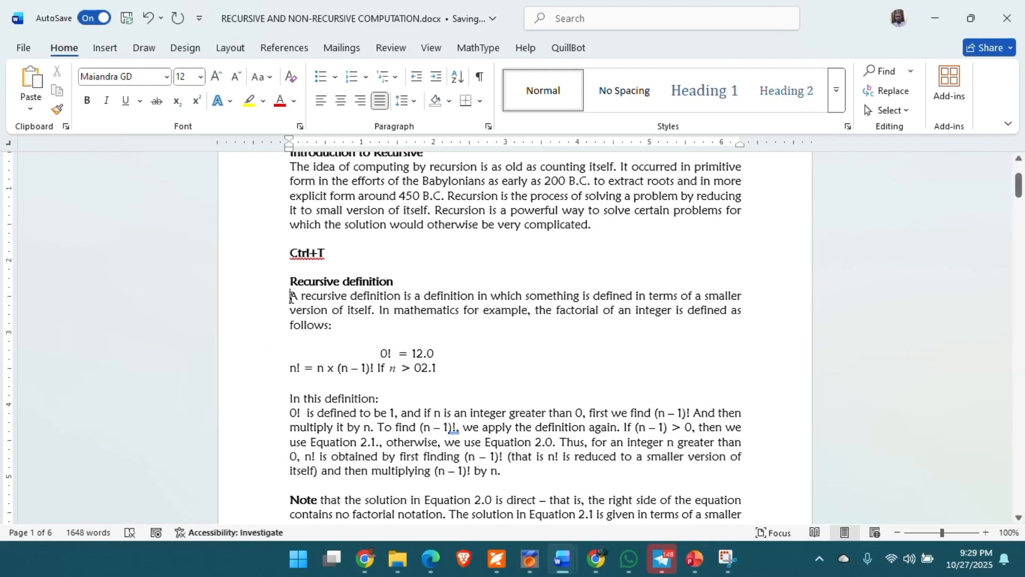
{"action": "key", "text": "Tab"}
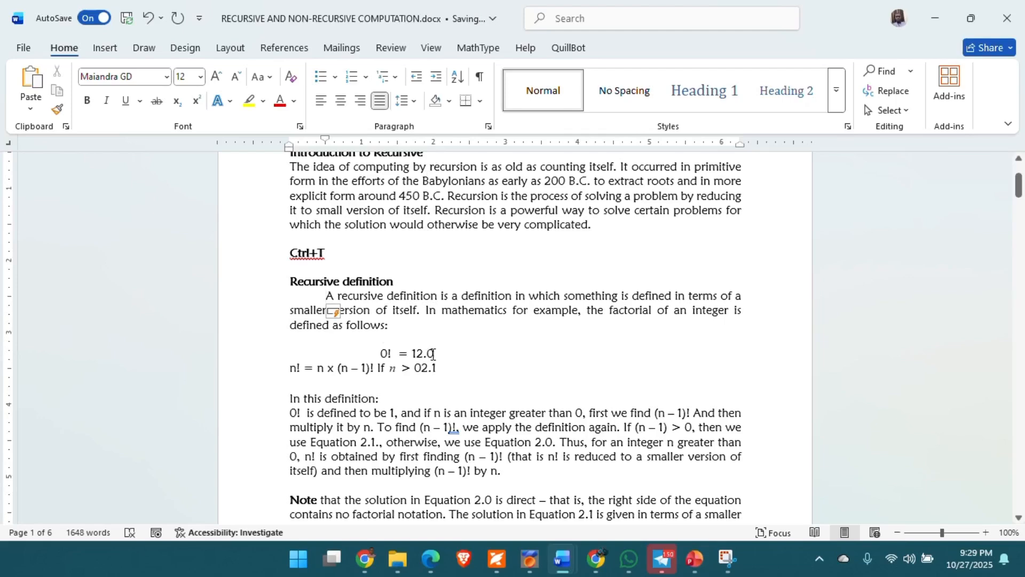
- Delete the tab in front of the 0! equation line and add right tab stops at 4 and 6 inches to it
{"action": "left_click_drag", "start_coordinate": [434, 356], "coordinate": [427, 355]}
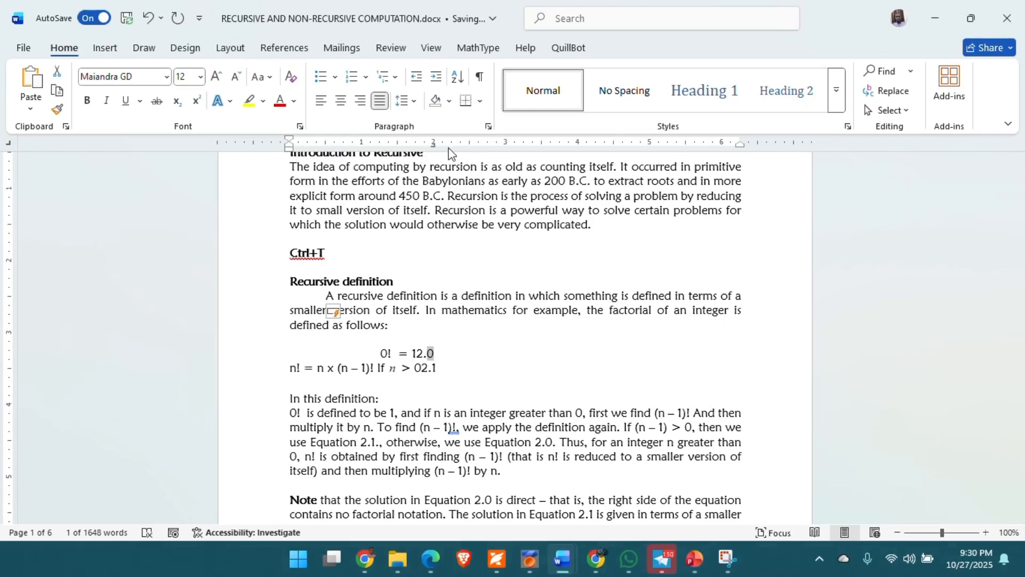
{"action": "left_click", "coordinate": [382, 353]}
{"action": "key", "text": "BackSpace"}
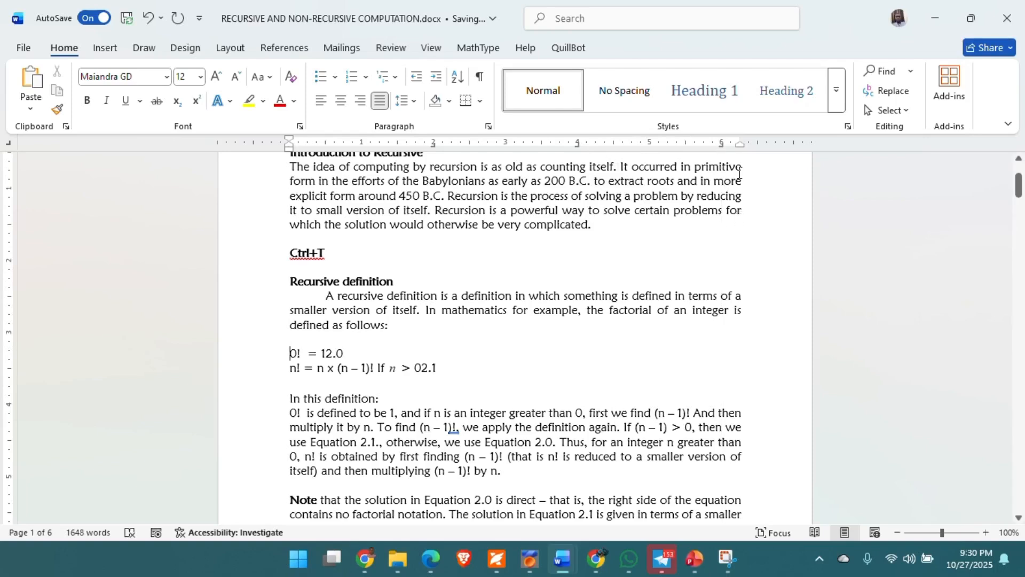
- Insert tabs before "=", "1" and "2.0" in the 0! line to align them to the 2, 4 and 6 inch tab stops
{"action": "left_click", "coordinate": [308, 354]}
{"action": "key", "text": "Tab"}
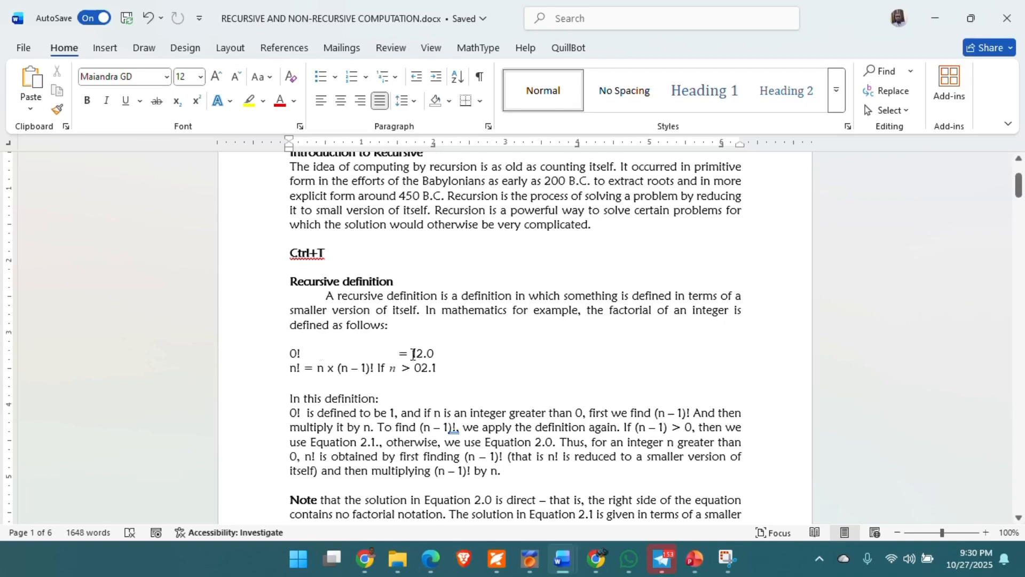
{"action": "key", "text": "Tab"}
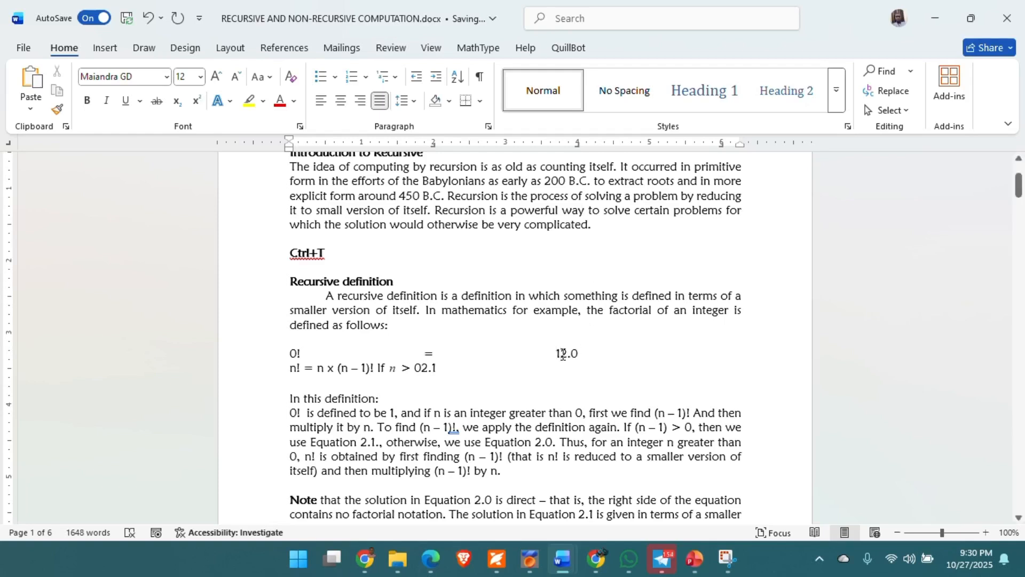
{"action": "left_click", "coordinate": [561, 353]}
{"action": "key", "text": "Tab"}
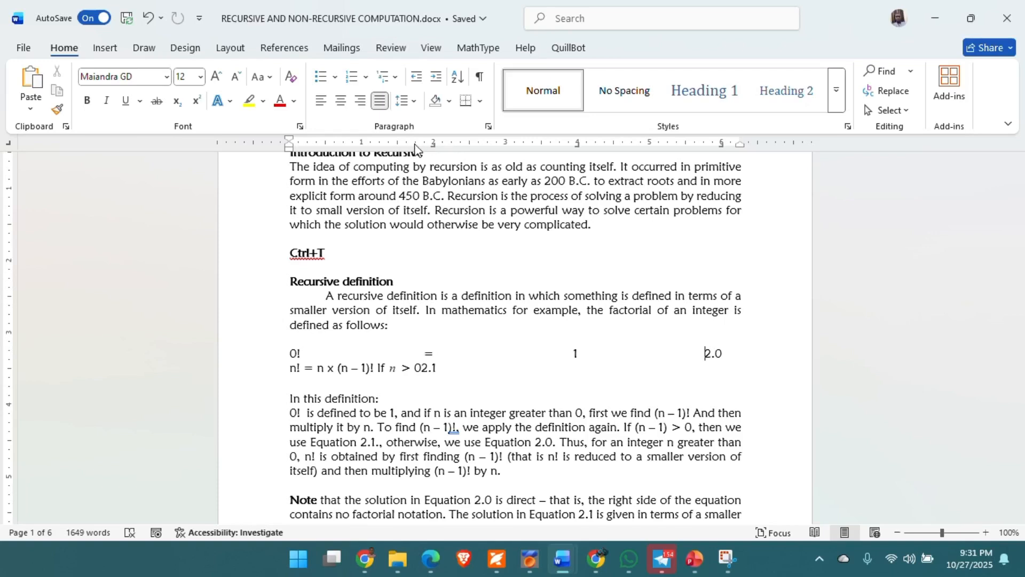
- Remove the right tab stops at 6, 4 and 2 inches from the 0! equation line
{"action": "left_click_drag", "start_coordinate": [291, 352], "coordinate": [443, 378]}
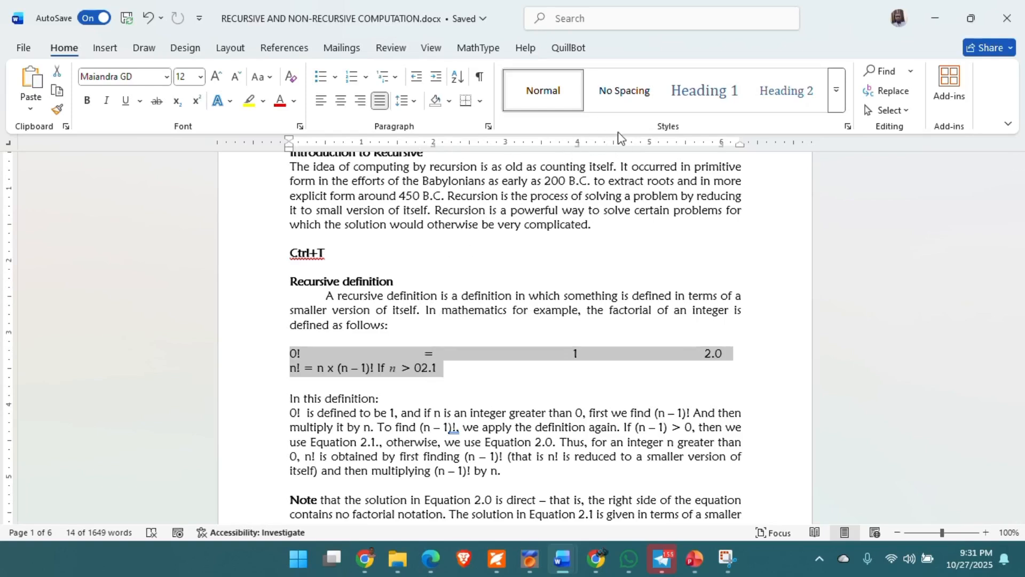
{"action": "left_click", "coordinate": [438, 354]}
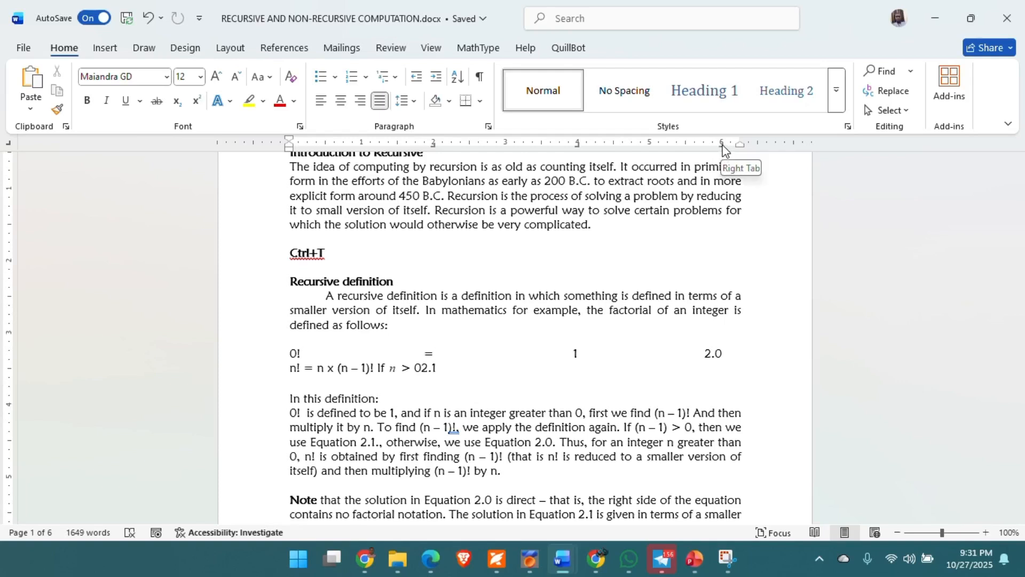
{"action": "left_click_drag", "start_coordinate": [722, 144], "coordinate": [726, 206]}
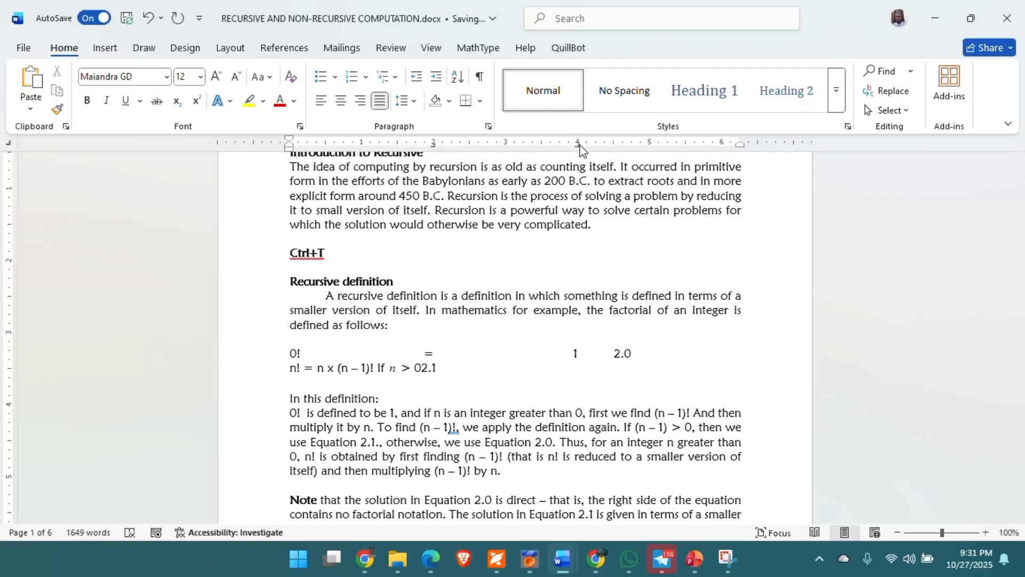
{"action": "left_click_drag", "start_coordinate": [578, 147], "coordinate": [581, 226]}
{"action": "left_click_drag", "start_coordinate": [433, 145], "coordinate": [433, 216]}
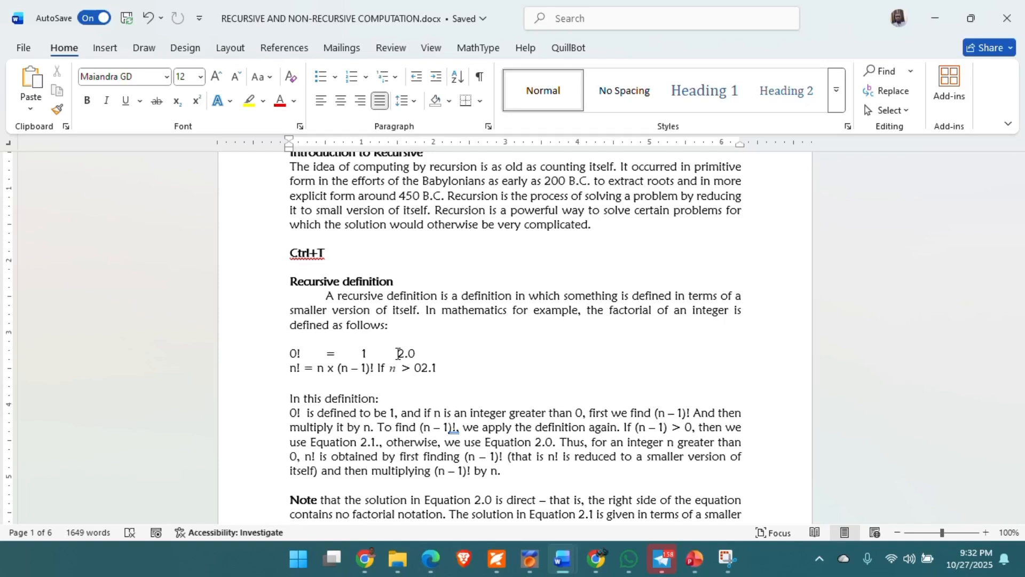
- Close up the 0! equation line by deleting its tabs so that it reads "0! = 12.0"
{"action": "key", "text": "BackSpace"}
{"action": "key", "text": "BackSpace"}
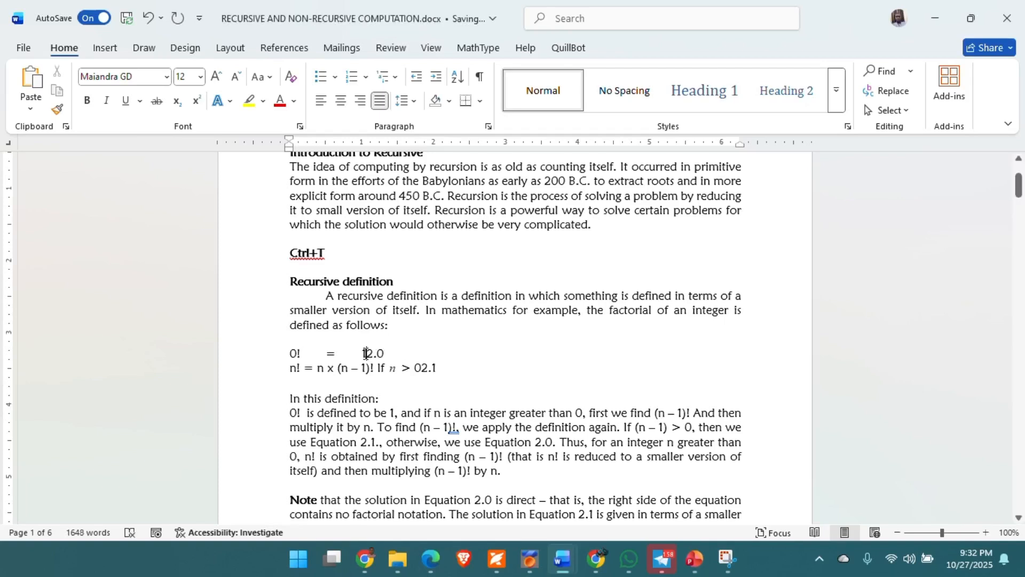
{"action": "key", "text": "BackSpace"}
{"action": "type", "text": "1"}
{"action": "left_click", "coordinate": [329, 352]}
{"action": "key", "text": "BackSpace"}
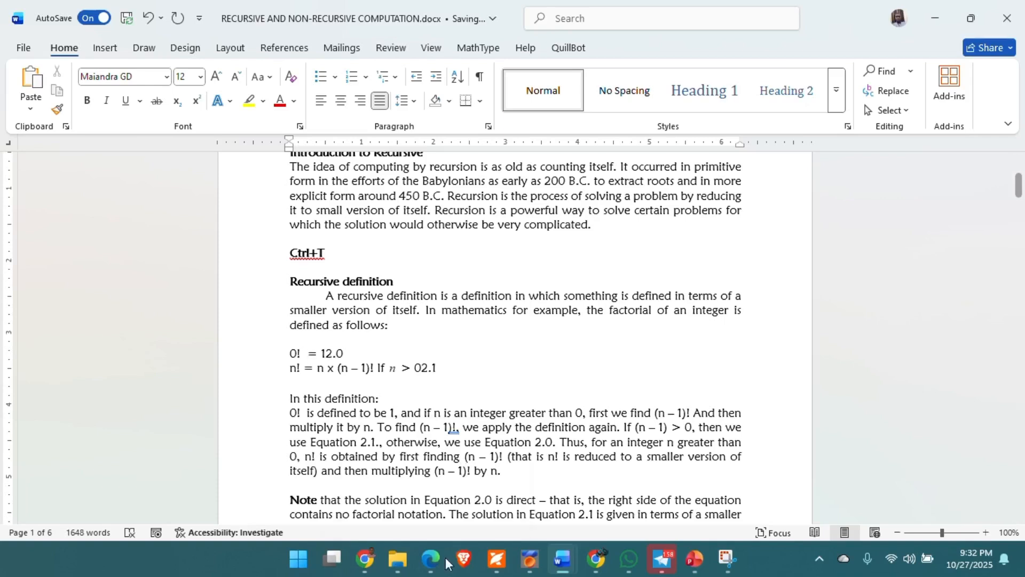
- Switch to the Google Meet call in Chrome and stop sharing the screen
{"action": "mouse_move", "coordinate": [640, 559]}
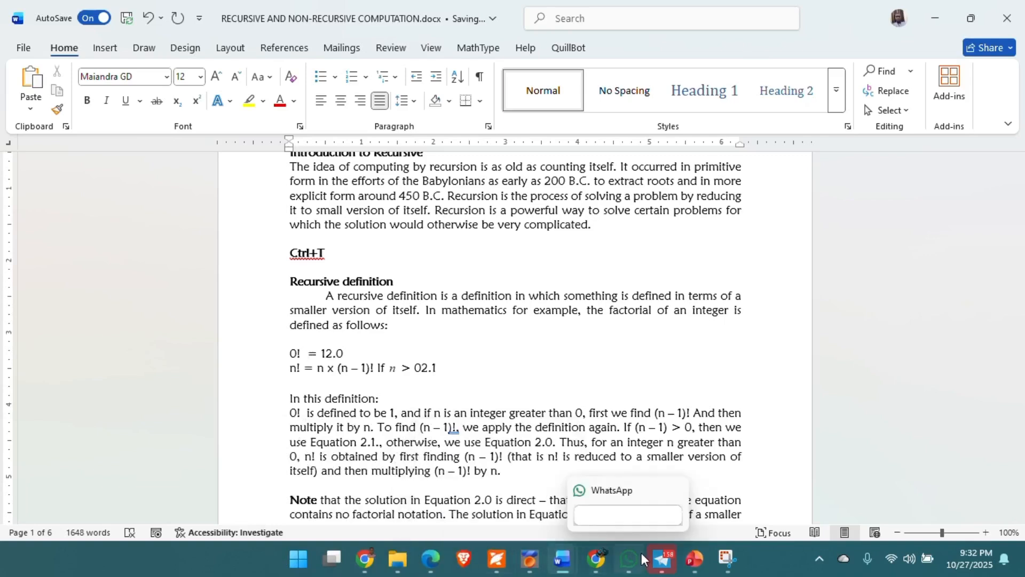
{"action": "mouse_move", "coordinate": [586, 565]}
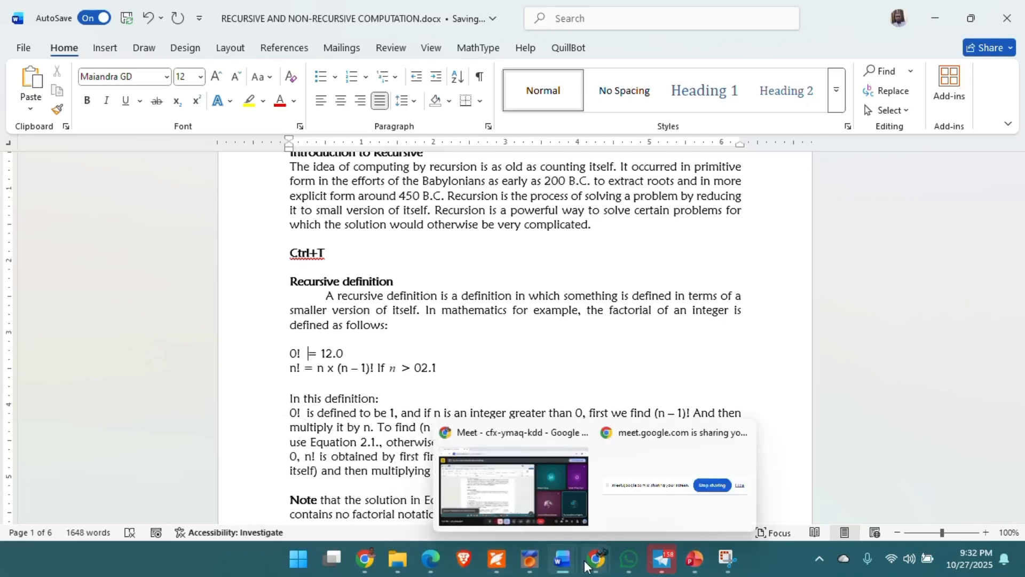
{"action": "left_click", "coordinate": [524, 492]}
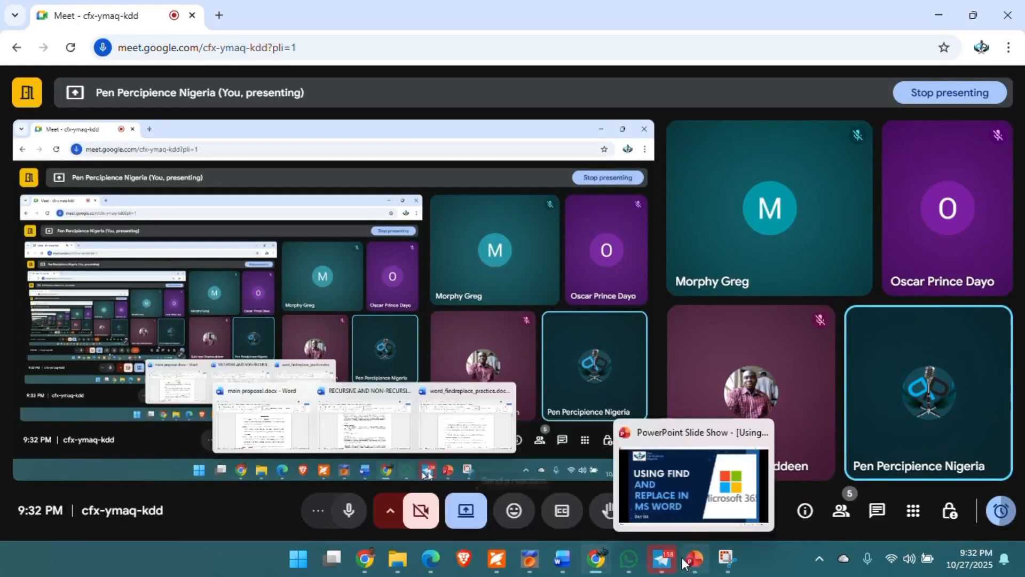
{"action": "mouse_move", "coordinate": [596, 558]}
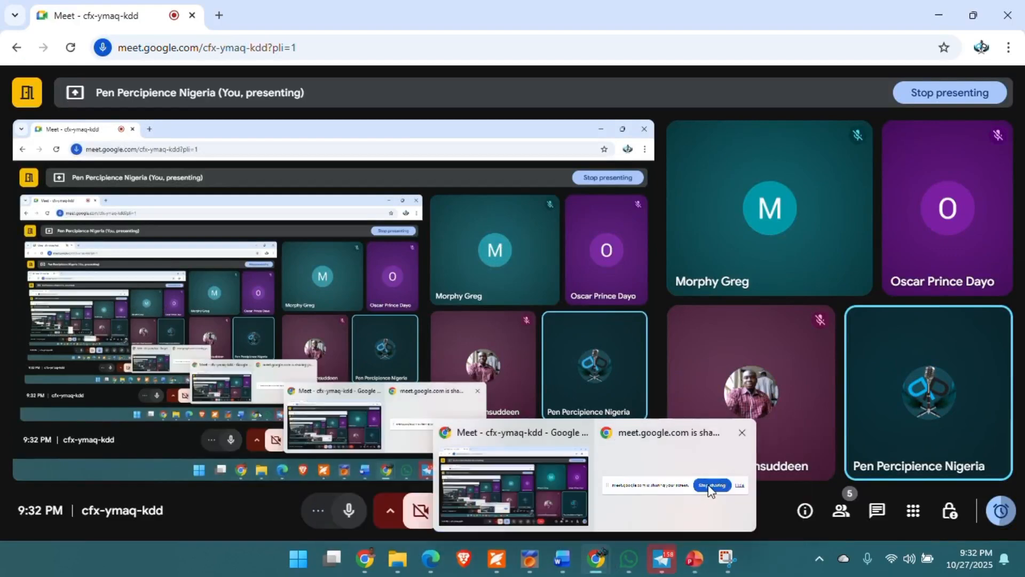
{"action": "left_click", "coordinate": [709, 490]}
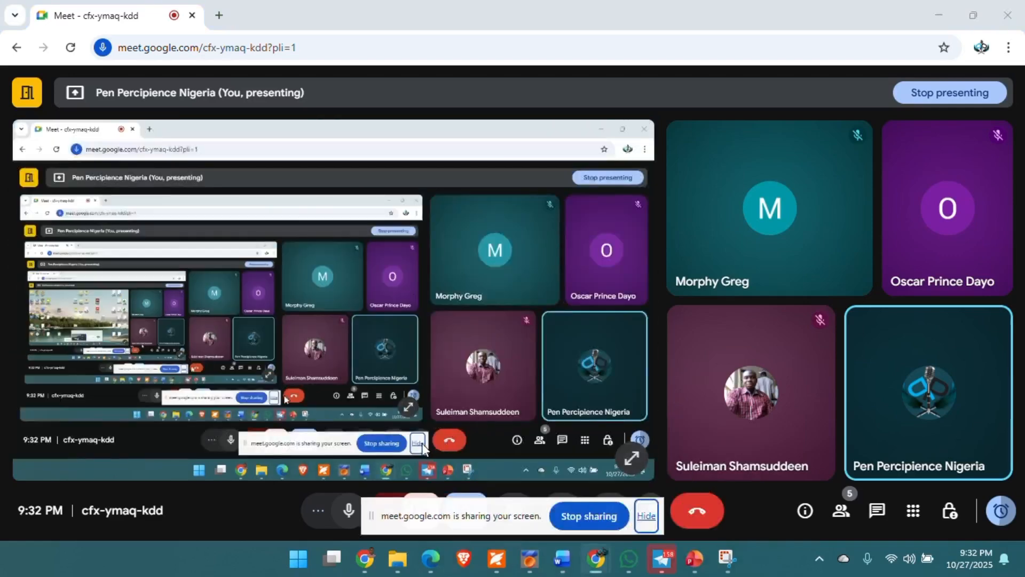
{"action": "left_click", "coordinate": [646, 516]}
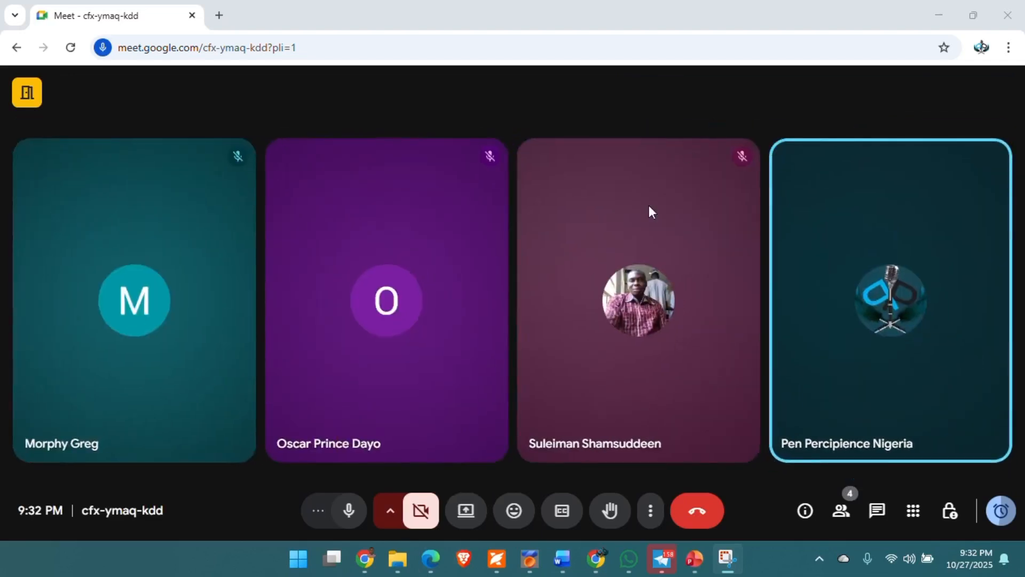
- Leave the Google Meet call
{"action": "mouse_move", "coordinate": [450, 427]}
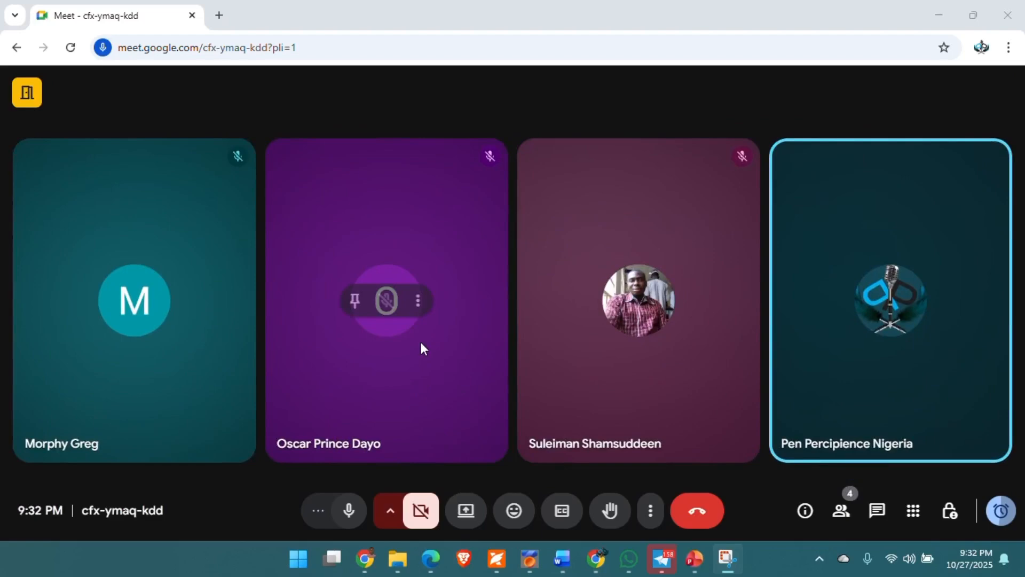
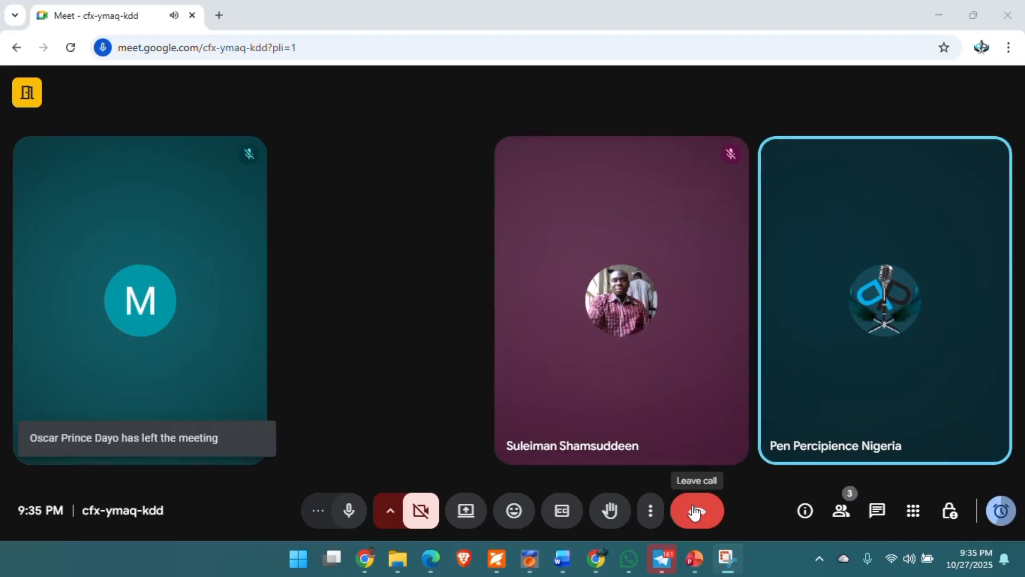
{"action": "left_click", "coordinate": [695, 512]}
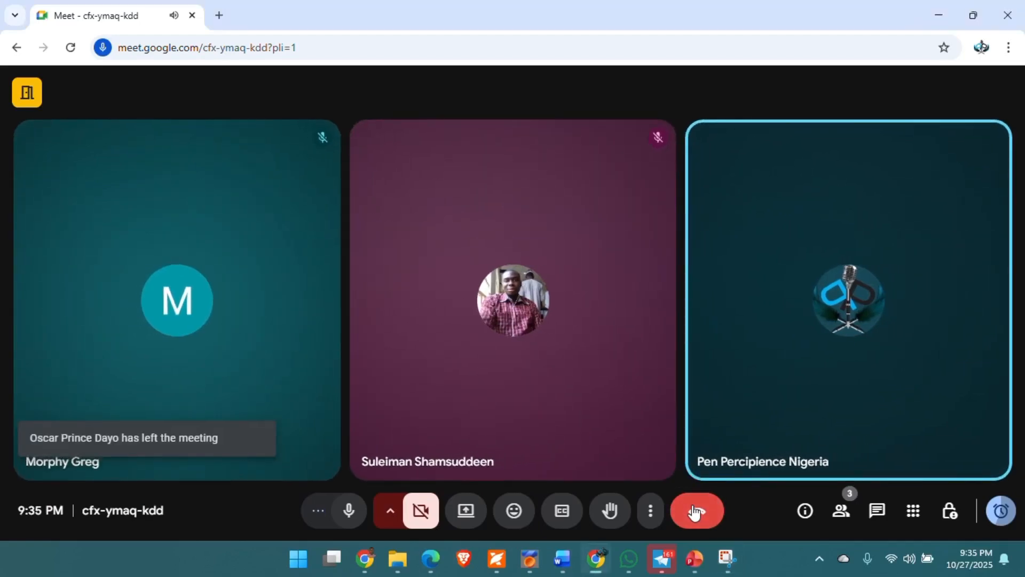